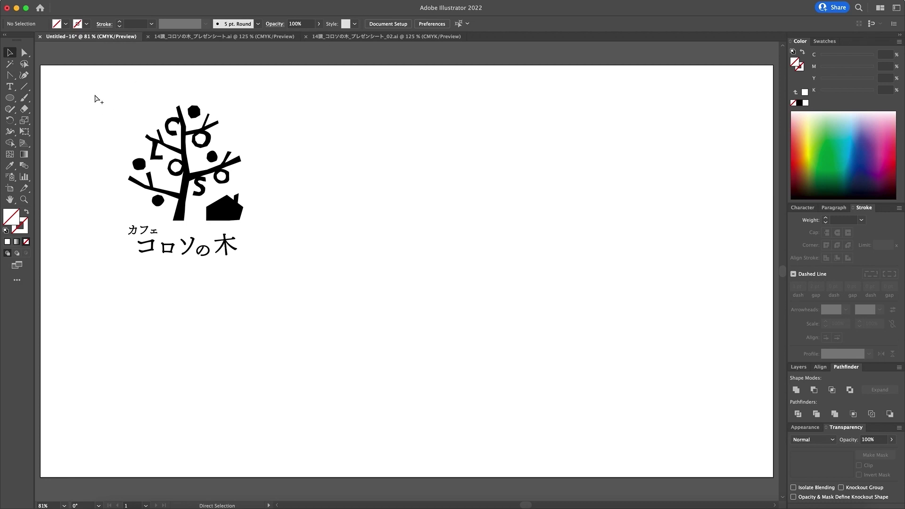
# Select the complete tree, house and lettering logo and place a duplicate of it beside the original on its right
pyautogui.moveTo(95, 95); pyautogui.dragTo(275, 283)
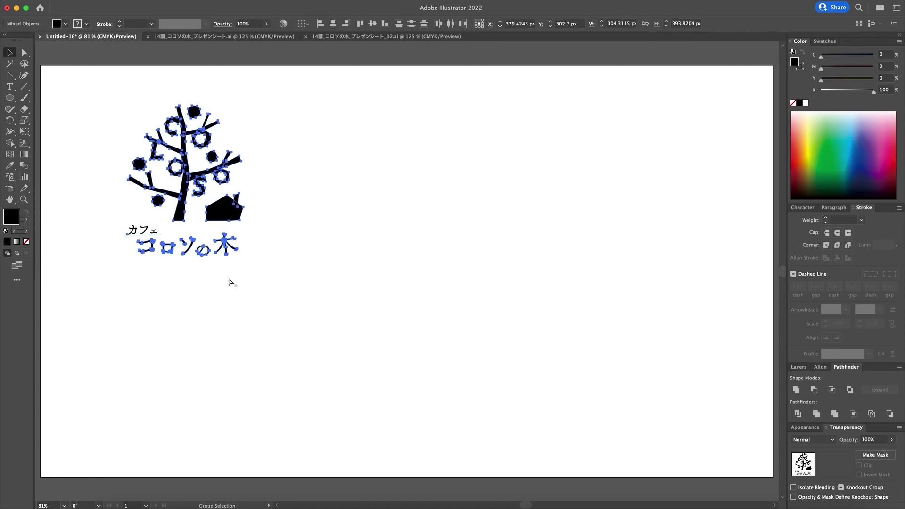
pyautogui.click(292, 267)
pyautogui.press('z')
pyautogui.click(276, 228)
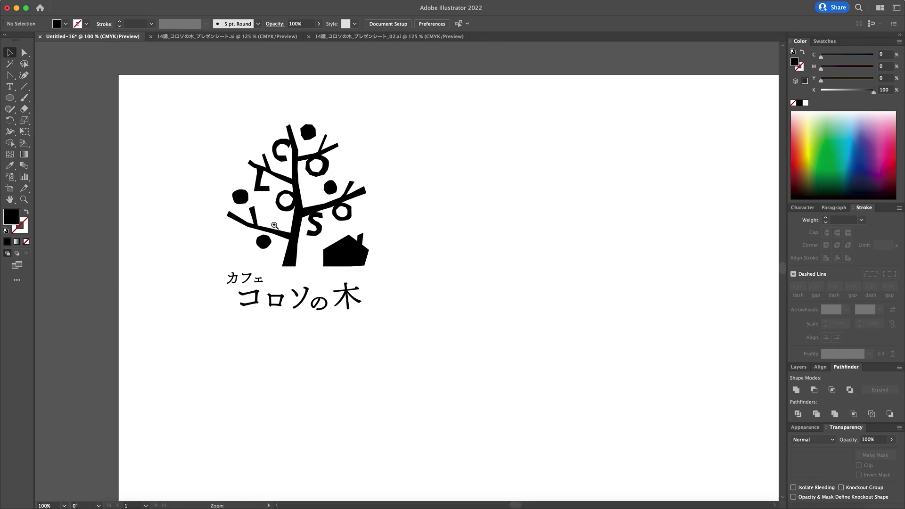
pyautogui.moveTo(366, 244); pyautogui.dragTo(269, 209)
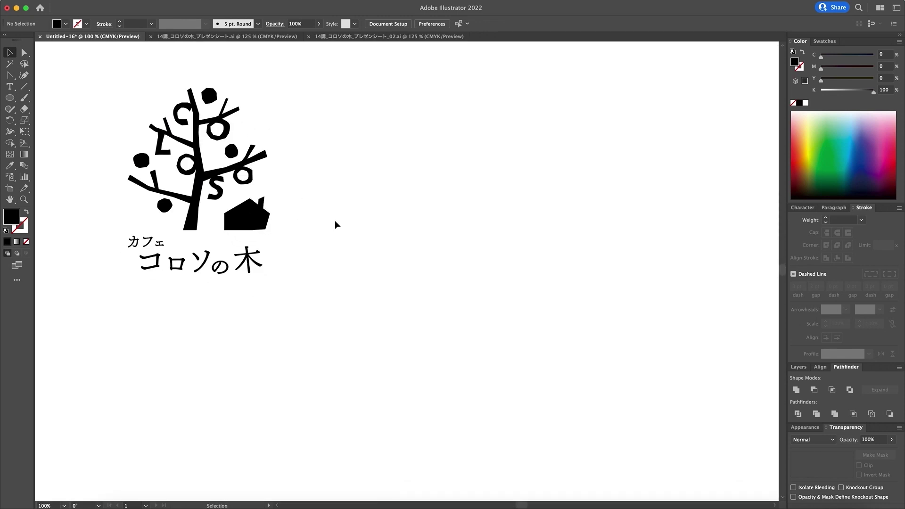
pyautogui.moveTo(99, 81); pyautogui.dragTo(302, 307)
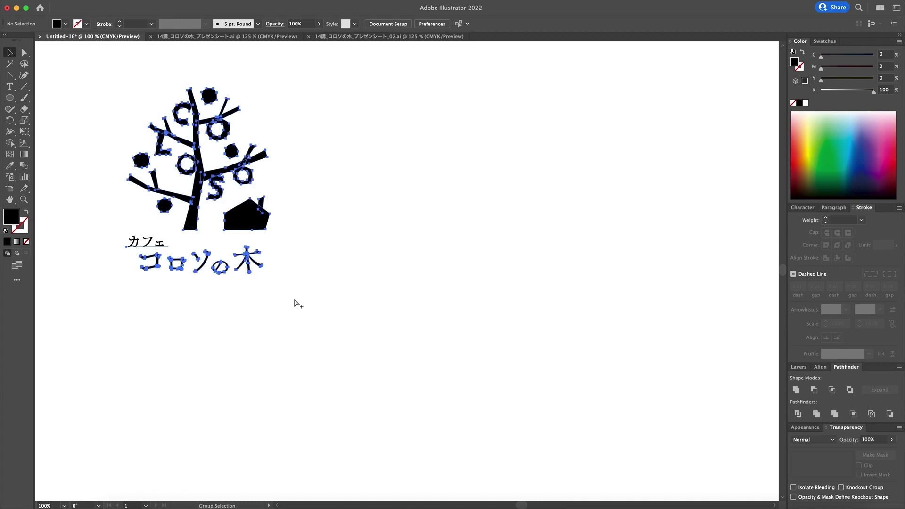
pyautogui.moveTo(242, 230); pyautogui.dragTo(458, 237)
pyautogui.click(517, 253)
# Reshape the house in the duplicated logo by moving its upper-left wall corner inward and shifting the roof peak slightly
pyautogui.scroll(1, 439, 195)
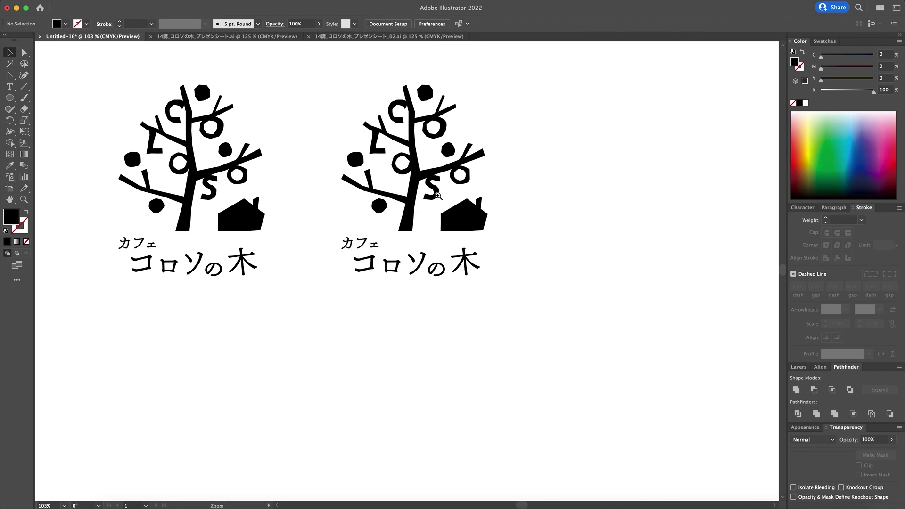
pyautogui.click(429, 198)
pyautogui.scroll(-1, 400, 240)
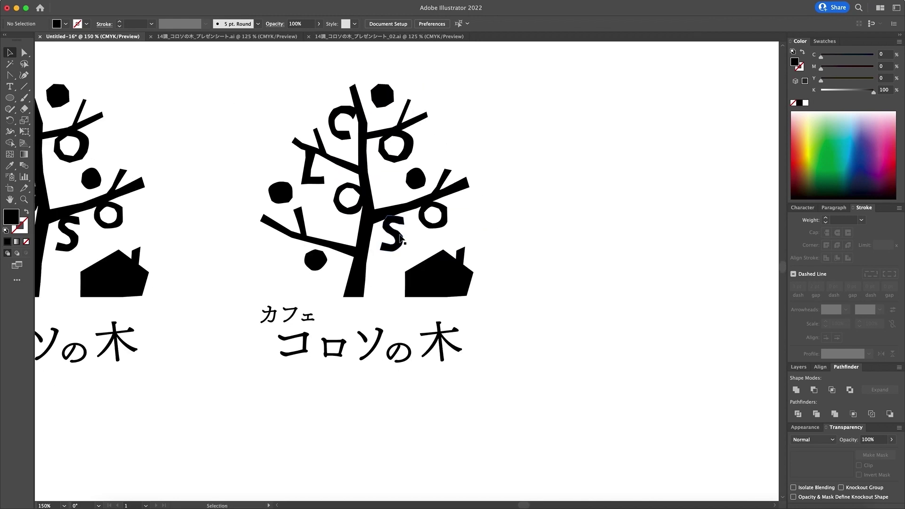
pyautogui.press('a')
pyautogui.moveTo(405, 272); pyautogui.dragTo(409, 286)
pyautogui.click(398, 283)
pyautogui.moveTo(444, 251); pyautogui.dragTo(440, 251)
# Adjust the top edge of the duplicated house's chimney and rotate the chimney slightly clockwise
pyautogui.click(460, 247)
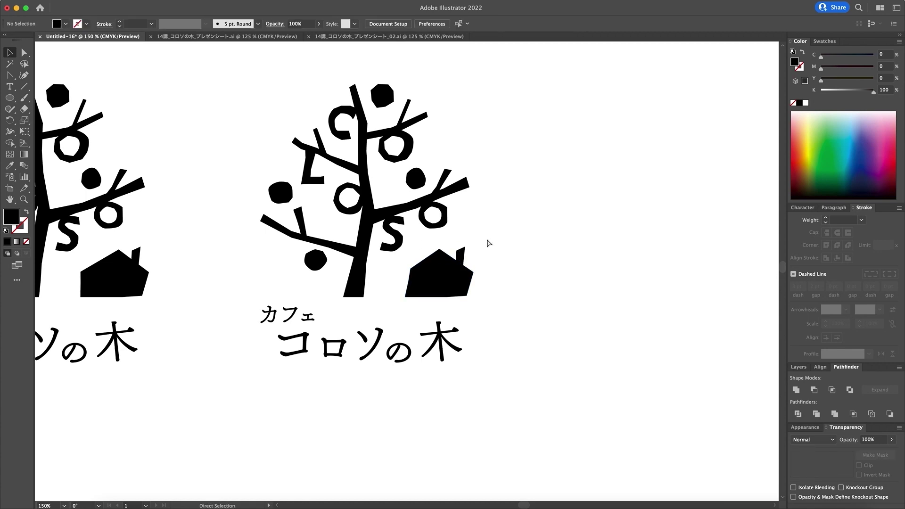
pyautogui.click(457, 251)
pyautogui.moveTo(456, 251); pyautogui.dragTo(456, 249)
pyautogui.click(485, 249)
pyautogui.click(463, 263)
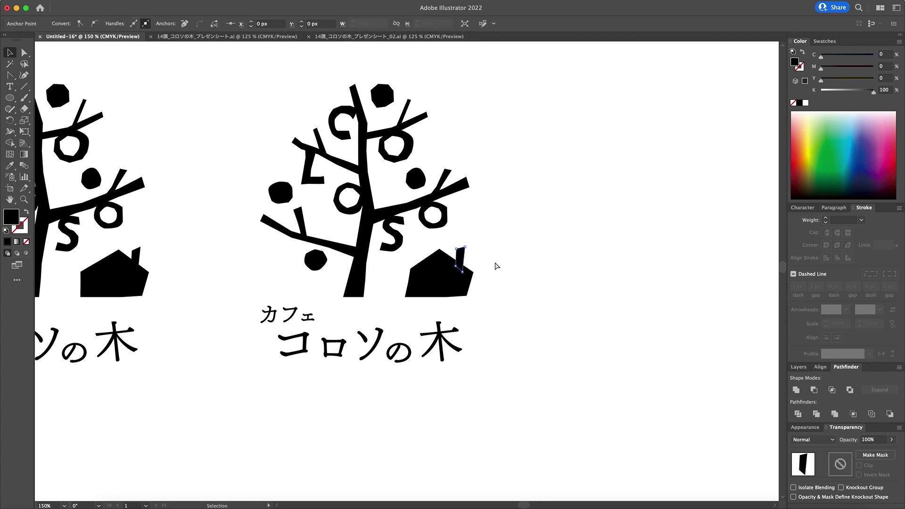
pyautogui.click(13, 122)
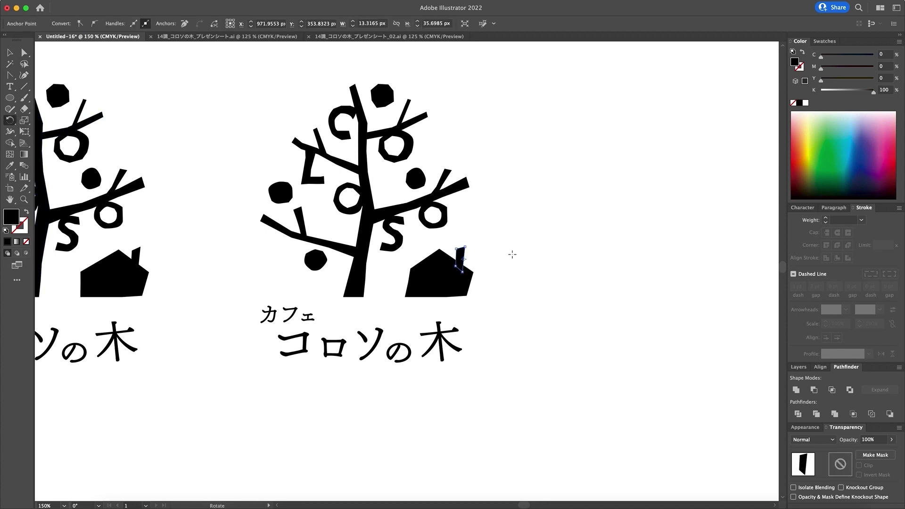
pyautogui.moveTo(501, 227); pyautogui.dragTo(463, 259)
pyautogui.keyDown('super'); pyautogui.click(486, 257); pyautogui.keyUp('super')
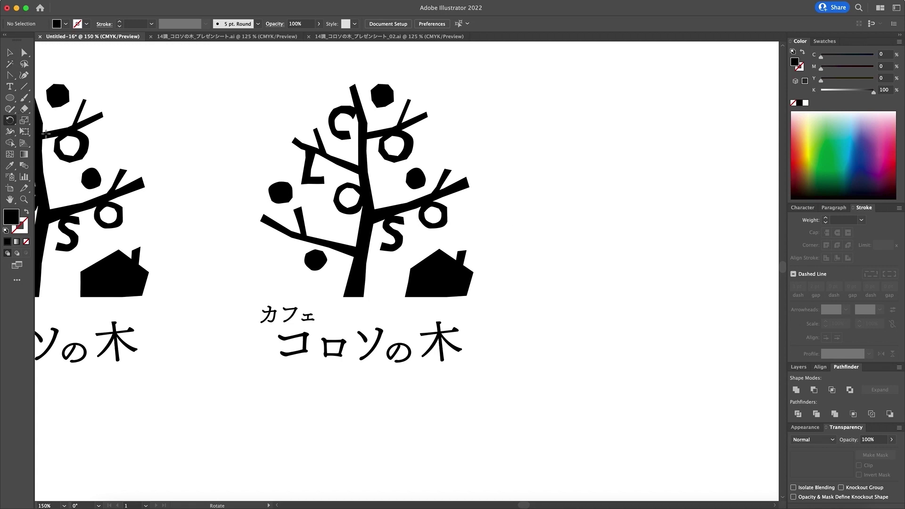
# Delete the solid round fruit above the lower right branch of the duplicated tree
pyautogui.click(10, 52)
pyautogui.click(415, 178)
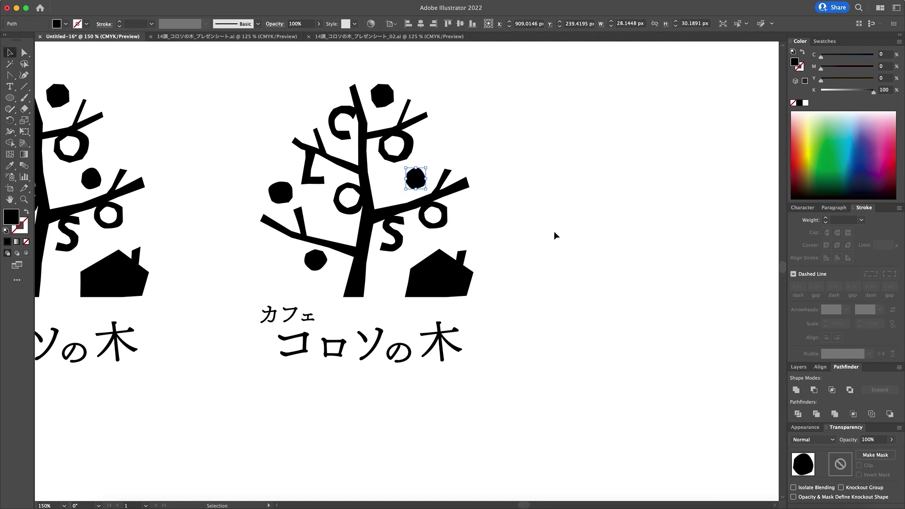
pyautogui.press('Delete')
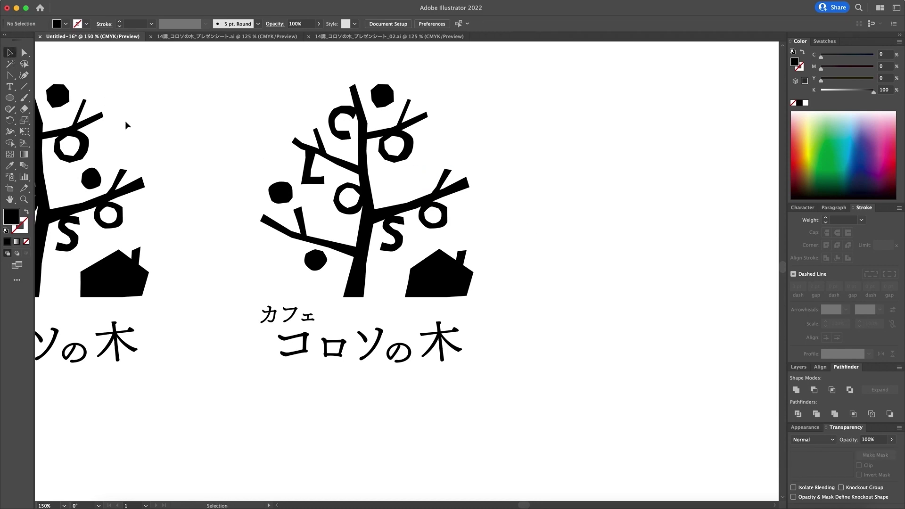
# Draw a black bird silhouette about 59 × 40 px with the Pen tool, perched on the lower right branch and facing right
pyautogui.moveTo(10, 75); pyautogui.dragTo(78, 75)
pyautogui.click(421, 174)
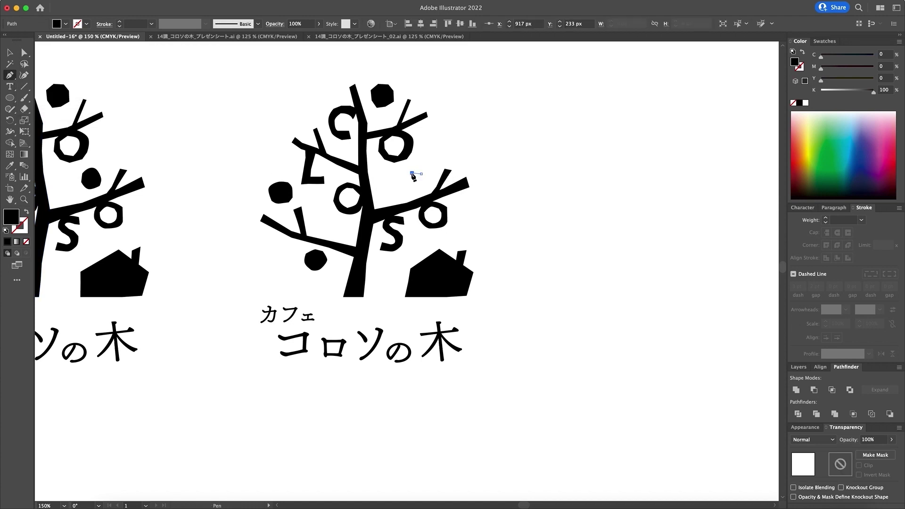
pyautogui.click(412, 174)
pyautogui.moveTo(406, 179); pyautogui.dragTo(380, 198)
pyautogui.click(406, 185)
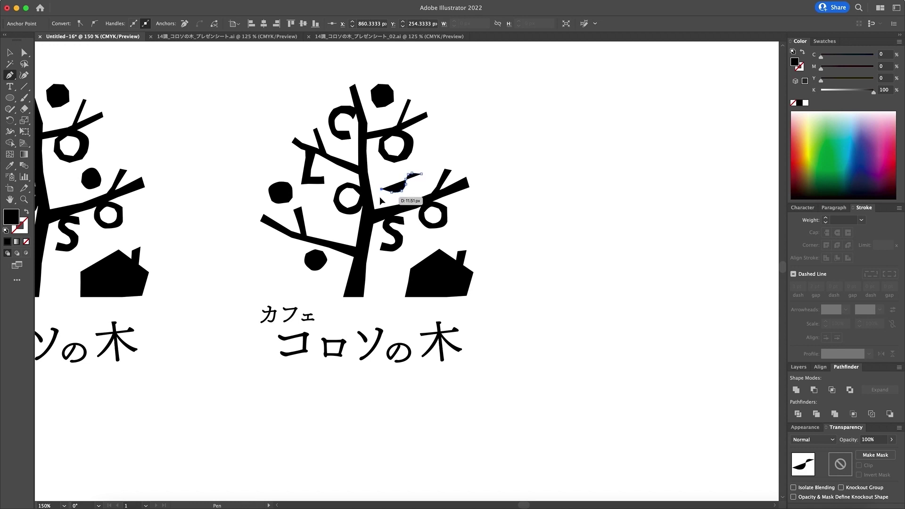
pyautogui.click(381, 197)
pyautogui.click(396, 197)
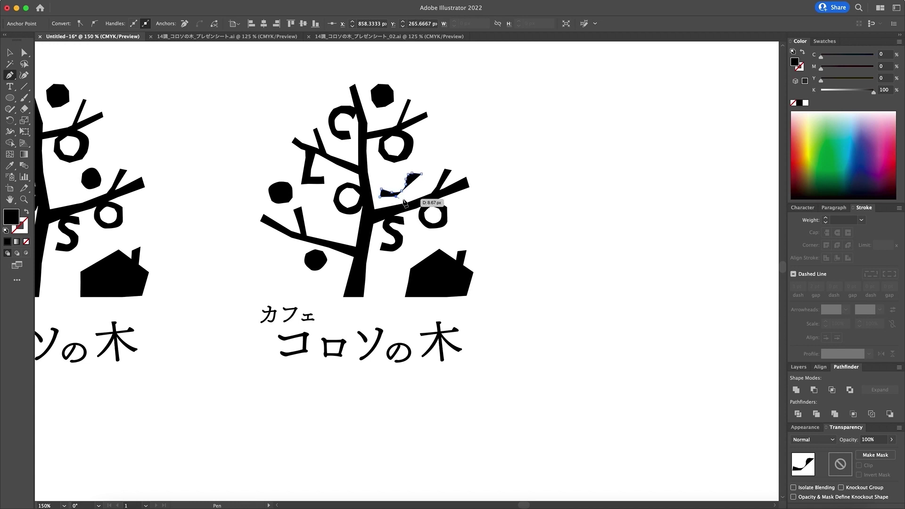
pyautogui.moveTo(405, 201); pyautogui.dragTo(422, 179)
pyautogui.keyDown('super'); pyautogui.click(433, 166); pyautogui.keyUp('super')
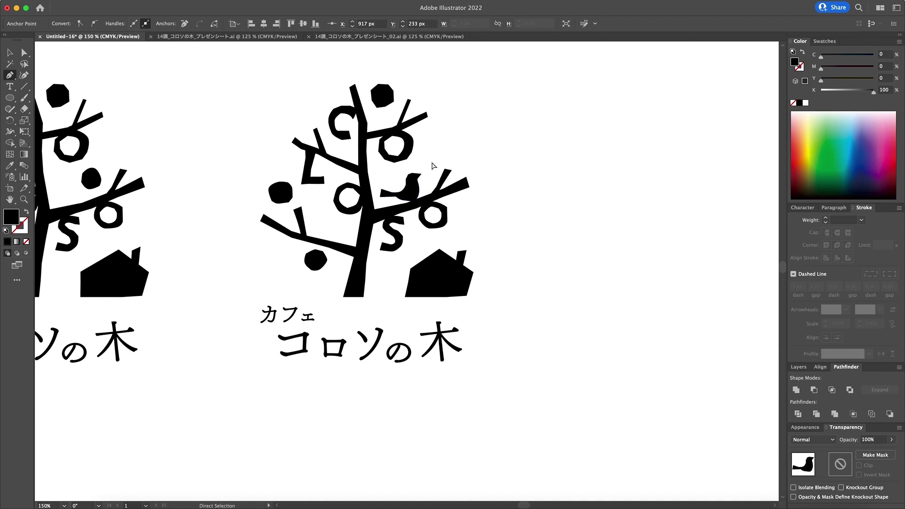
# Refine the bird's belly and the underside of its tail, and lower the bird onto the branch
pyautogui.press('super+equal')
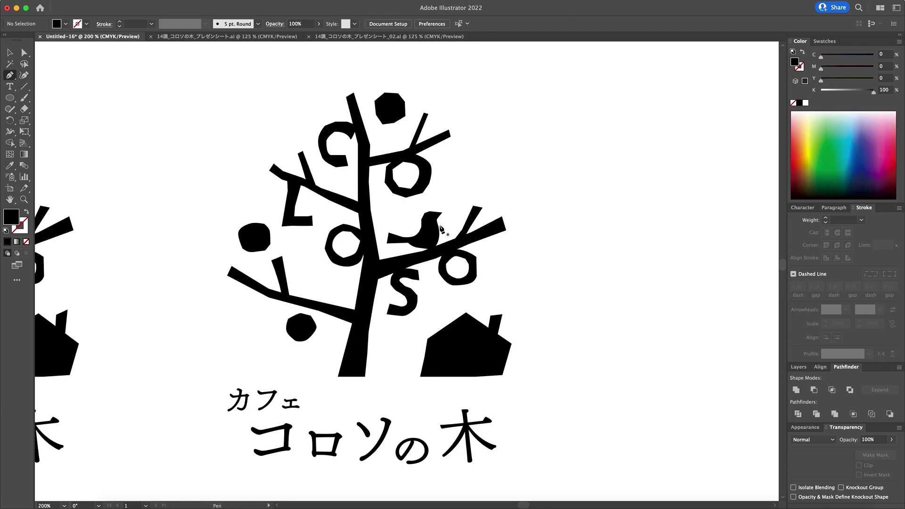
pyautogui.keyDown('super'); pyautogui.click(439, 228); pyautogui.keyUp('super')
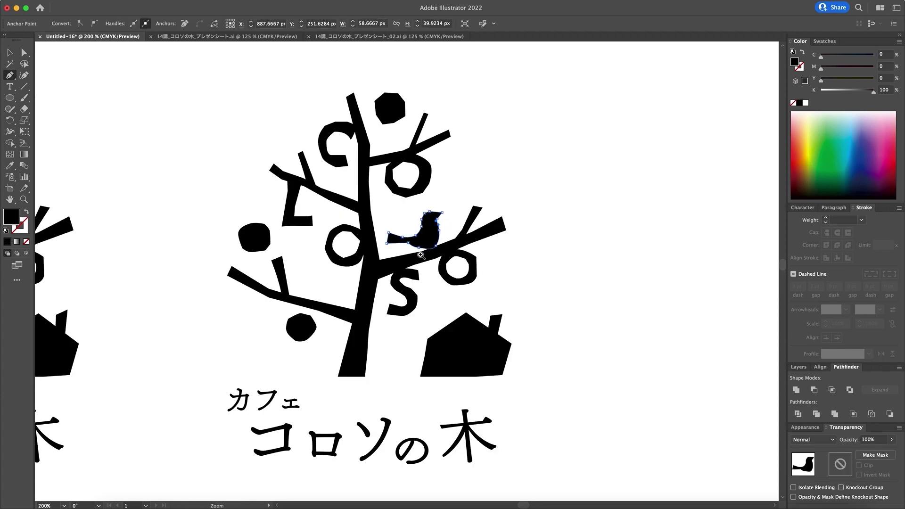
pyautogui.keyDown('super'); pyautogui.click(421, 249); pyautogui.keyUp('super')
pyautogui.keyDown('super'); pyautogui.click(419, 251); pyautogui.keyUp('super')
pyautogui.keyDown('super'); pyautogui.click(416, 256); pyautogui.keyUp('super')
pyautogui.moveTo(394, 269); pyautogui.dragTo(431, 245)
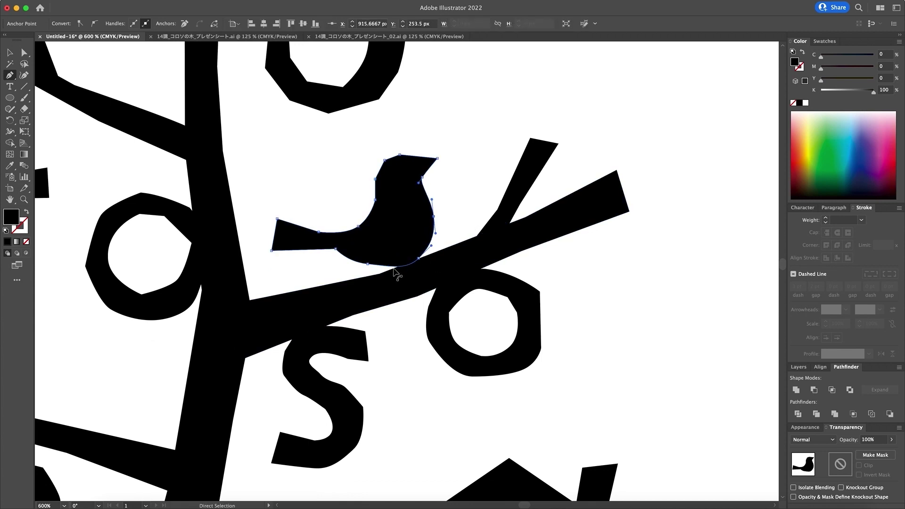
pyautogui.click(388, 269)
pyautogui.moveTo(368, 267); pyautogui.dragTo(327, 247)
pyautogui.moveTo(405, 238); pyautogui.dragTo(401, 239)
pyautogui.keyDown('super'); pyautogui.click(448, 212); pyautogui.keyUp('super')
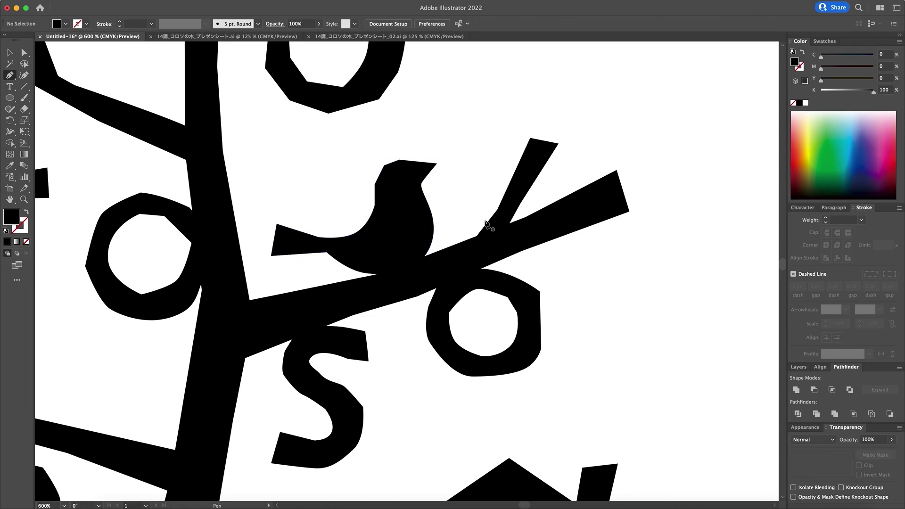
# Raise the end of the bird's tail so that it points upward more
pyautogui.keyDown('alt'); pyautogui.keyDown('super'); pyautogui.click(392, 272); pyautogui.keyUp('super'); pyautogui.keyUp('alt')
pyautogui.keyDown('alt'); pyautogui.keyDown('super'); pyautogui.click(393, 272); pyautogui.keyUp('super'); pyautogui.keyUp('alt')
pyautogui.keyDown('alt'); pyautogui.keyDown('super'); pyautogui.click(434, 305); pyautogui.keyUp('super'); pyautogui.keyUp('alt')
pyautogui.keyDown('alt'); pyautogui.keyDown('super'); pyautogui.click(433, 306); pyautogui.keyUp('super'); pyautogui.keyUp('alt')
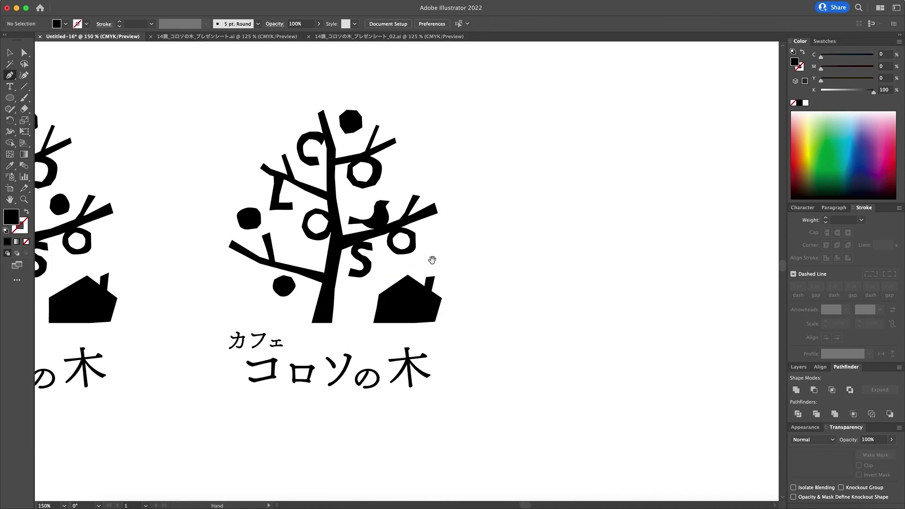
pyautogui.moveTo(432, 258); pyautogui.dragTo(465, 278)
pyautogui.moveTo(357, 280); pyautogui.dragTo(472, 253)
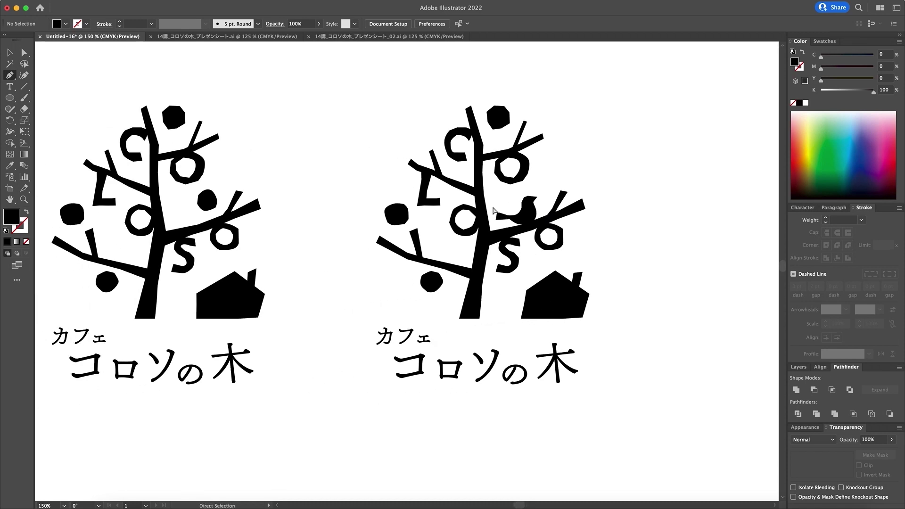
pyautogui.moveTo(503, 227); pyautogui.dragTo(498, 213)
pyautogui.keyDown('super'); pyautogui.click(512, 203); pyautogui.keyUp('super')
# Smooth the bird's outline where the tail joins the body
pyautogui.press('super+space')
pyautogui.click(514, 264)
pyautogui.click(415, 256)
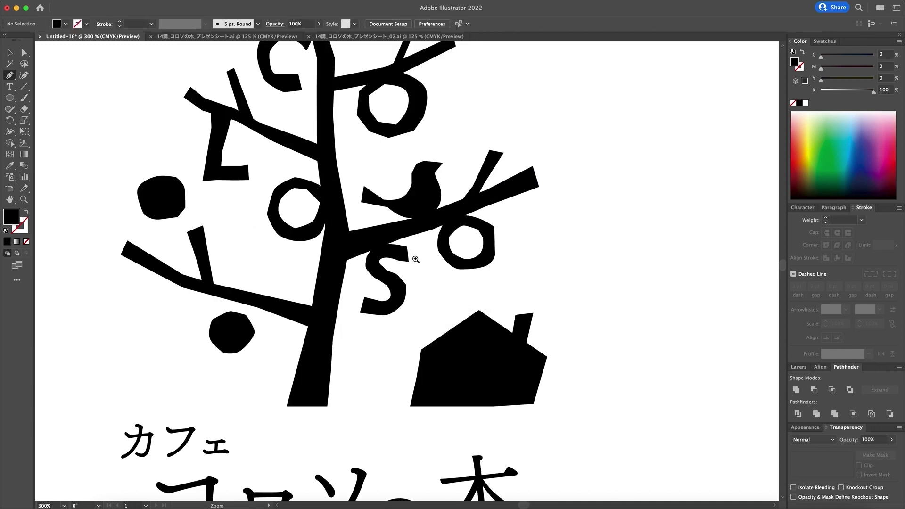
pyautogui.click(414, 256)
pyautogui.moveTo(330, 201)
pyautogui.mouseDown()
pyautogui.moveTo(351, 197)
pyautogui.moveTo(343, 197)
pyautogui.mouseUp()
pyautogui.keyDown('super'); pyautogui.click(359, 184); pyautogui.keyUp('super')
pyautogui.click(344, 201)
pyautogui.keyDown('super'); pyautogui.click(366, 179); pyautogui.keyUp('super')
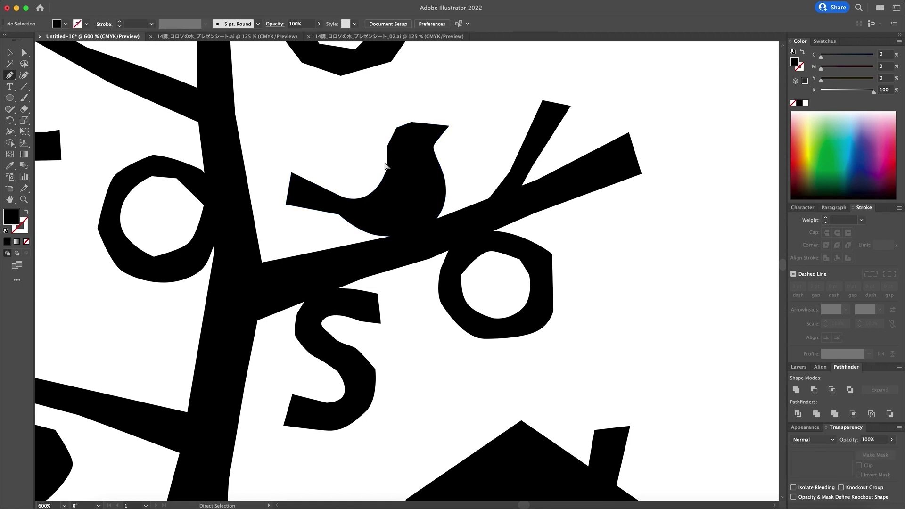
# Slim the bird's neck by moving the back-of-neck anchor points inward and adjusting the throat point under the beak
pyautogui.keyDown('super'); pyautogui.click(387, 147); pyautogui.keyUp('super')
pyautogui.click(387, 168)
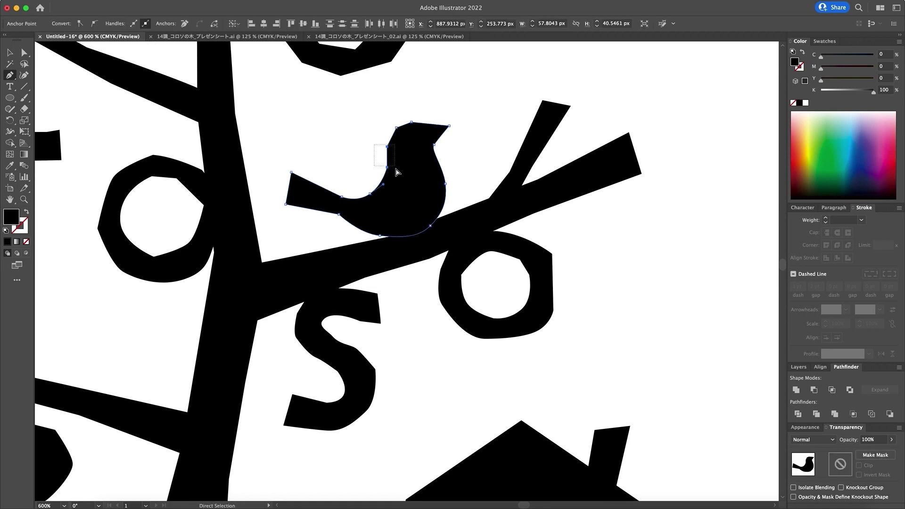
pyautogui.moveTo(388, 168); pyautogui.dragTo(386, 166)
pyautogui.click(461, 164)
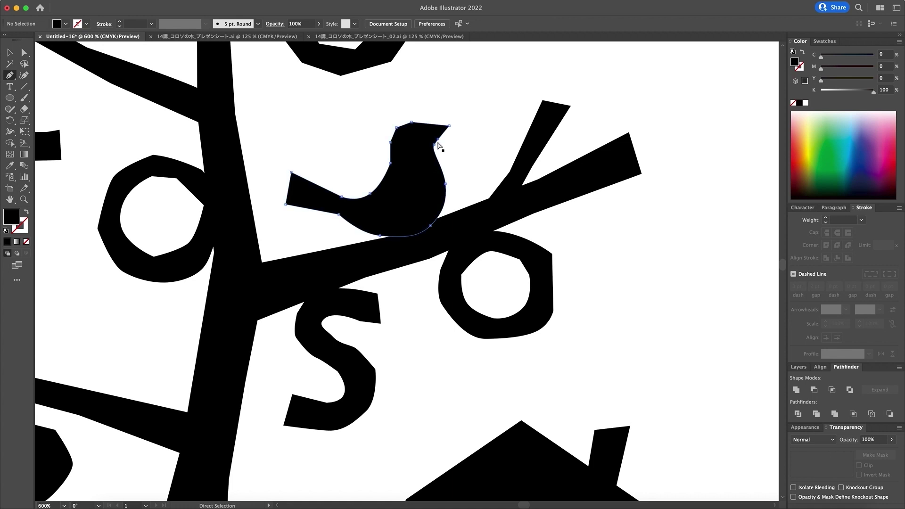
pyautogui.moveTo(439, 146); pyautogui.dragTo(438, 137)
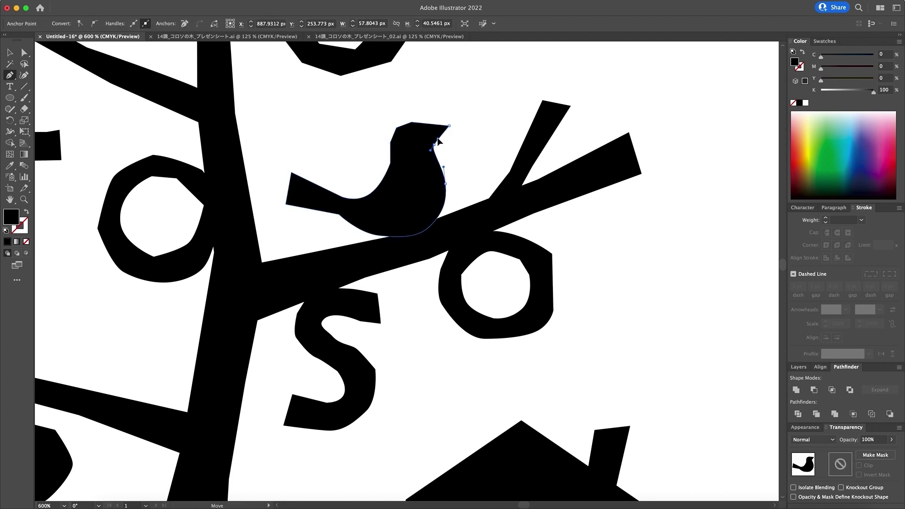
pyautogui.keyDown('super'); pyautogui.click(461, 143); pyautogui.keyUp('super')
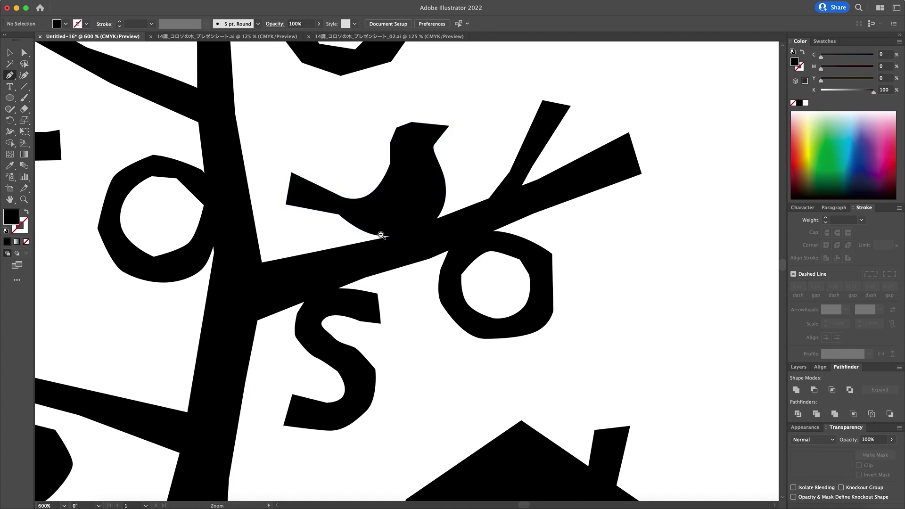
# Rotate the whole bird slightly clockwise and reposition it so that it sits on the branch
pyautogui.keyDown('alt'); pyautogui.keyDown('super'); pyautogui.click(381, 233); pyautogui.keyUp('super'); pyautogui.keyUp('alt')
pyautogui.keyDown('super'); pyautogui.click(431, 239); pyautogui.keyUp('super')
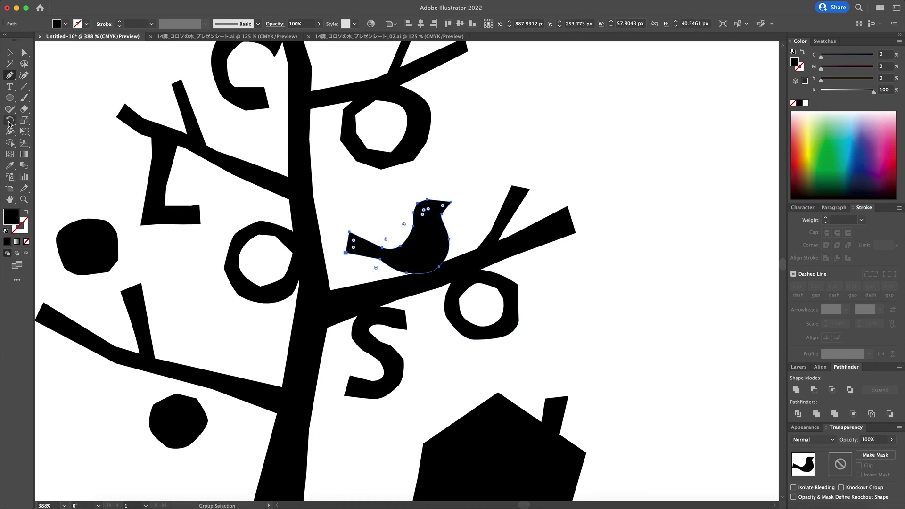
pyautogui.press('r')
pyautogui.moveTo(616, 221); pyautogui.dragTo(625, 236)
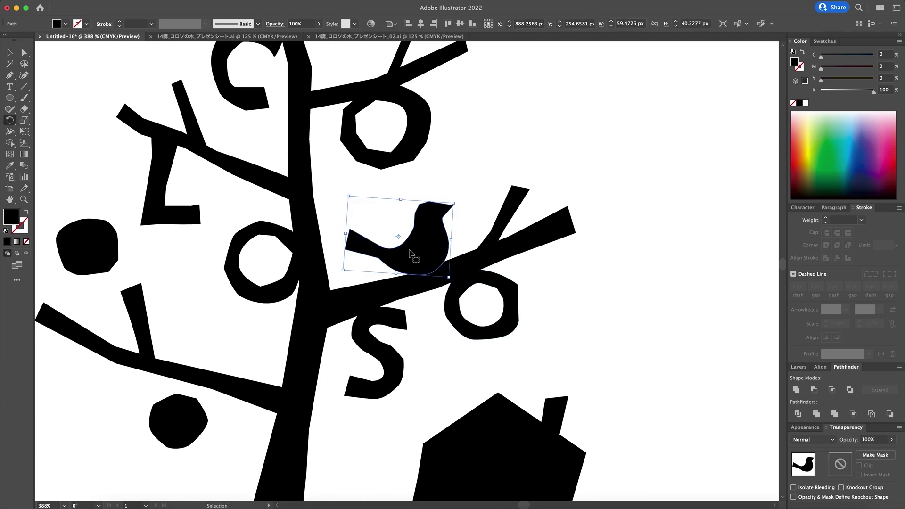
pyautogui.moveTo(416, 254); pyautogui.dragTo(419, 255)
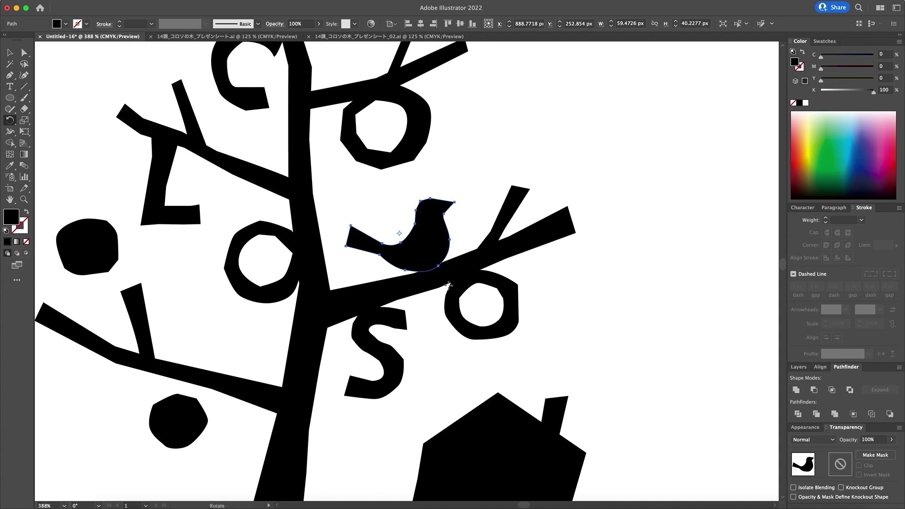
# Scale the bird up slightly to about 63 × 43 px
pyautogui.press('s')
pyautogui.moveTo(297, 152); pyautogui.dragTo(288, 143)
pyautogui.keyDown('alt'); pyautogui.keyDown('super'); pyautogui.click(391, 312); pyautogui.keyUp('super'); pyautogui.keyUp('alt')
pyautogui.keyDown('alt'); pyautogui.keyDown('super'); pyautogui.click(401, 320); pyautogui.keyUp('super'); pyautogui.keyUp('alt')
pyautogui.keyDown('alt'); pyautogui.keyDown('super'); pyautogui.click(448, 276); pyautogui.keyUp('super'); pyautogui.keyUp('alt')
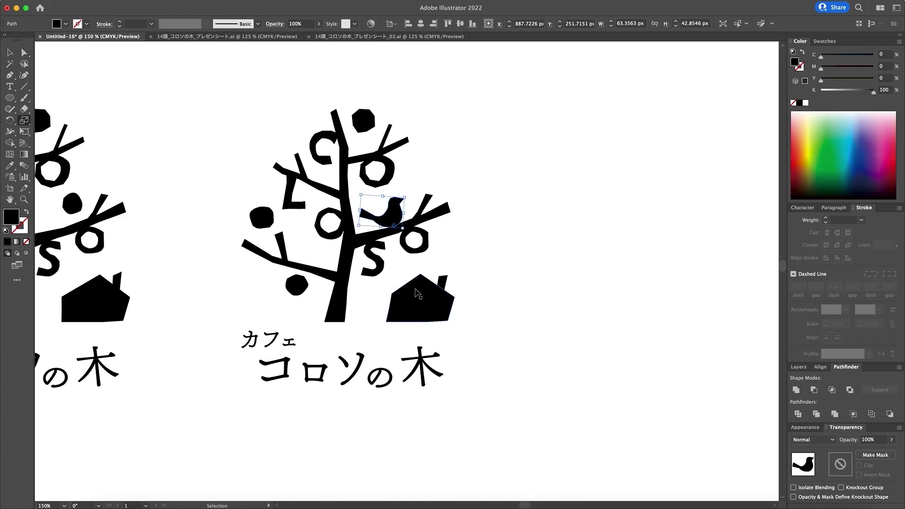
pyautogui.keyDown('super'); pyautogui.click(496, 245); pyautogui.keyUp('super')
# Nudge the bird slightly to the right along the branch
pyautogui.moveTo(450, 271); pyautogui.dragTo(471, 287)
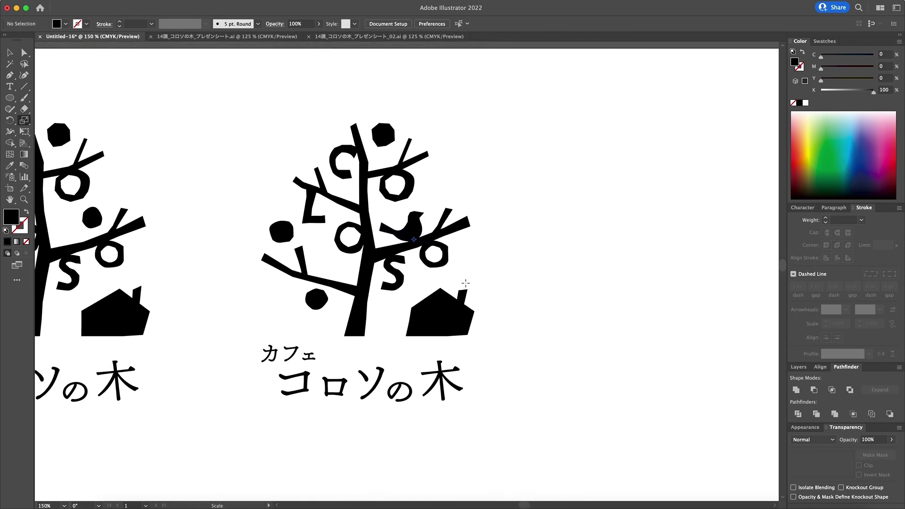
pyautogui.moveTo(414, 230); pyautogui.dragTo(415, 231)
pyautogui.click(550, 231)
pyautogui.moveTo(432, 283); pyautogui.dragTo(466, 288)
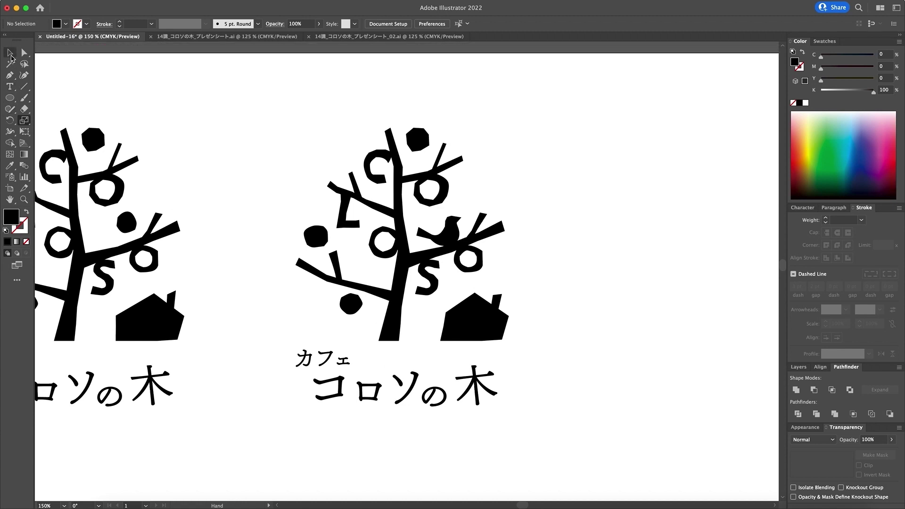
# Shift the anchor point on the bird's belly slightly along the branch
pyautogui.click(11, 56)
pyautogui.press('a')
pyautogui.moveTo(436, 248); pyautogui.dragTo(443, 250)
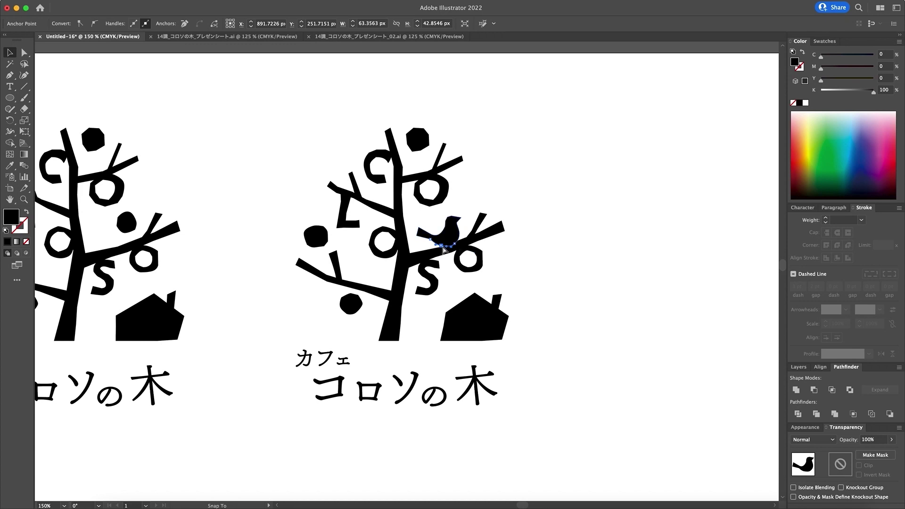
pyautogui.click(564, 250)
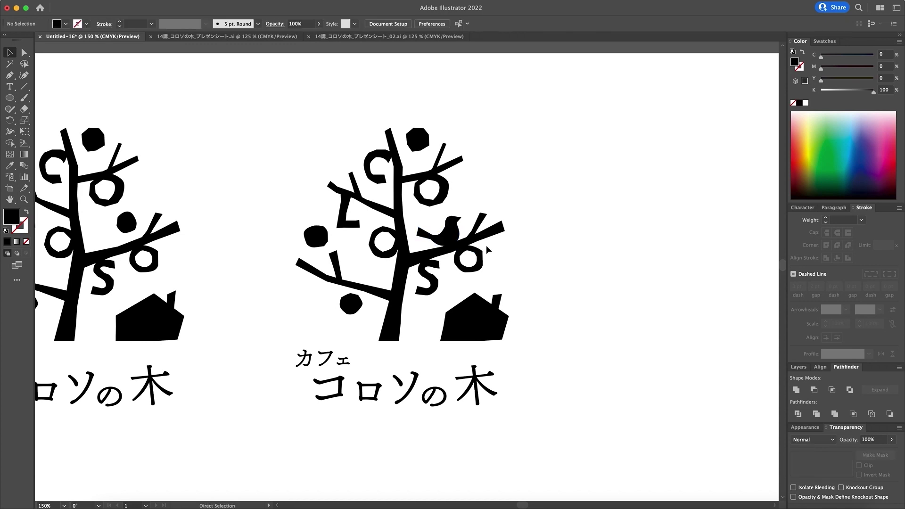
# Reshape the bird's head by moving the crown anchor slightly and shifting the back-of-head anchors outward
pyautogui.press('z')
pyautogui.click(435, 260)
pyautogui.click(435, 261)
pyautogui.click(415, 250)
pyautogui.click(385, 237)
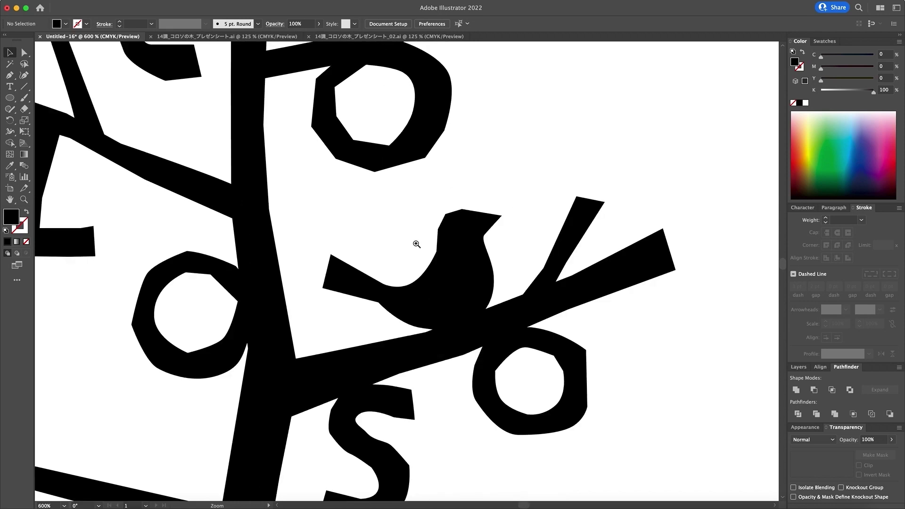
pyautogui.click(417, 245)
pyautogui.press('a')
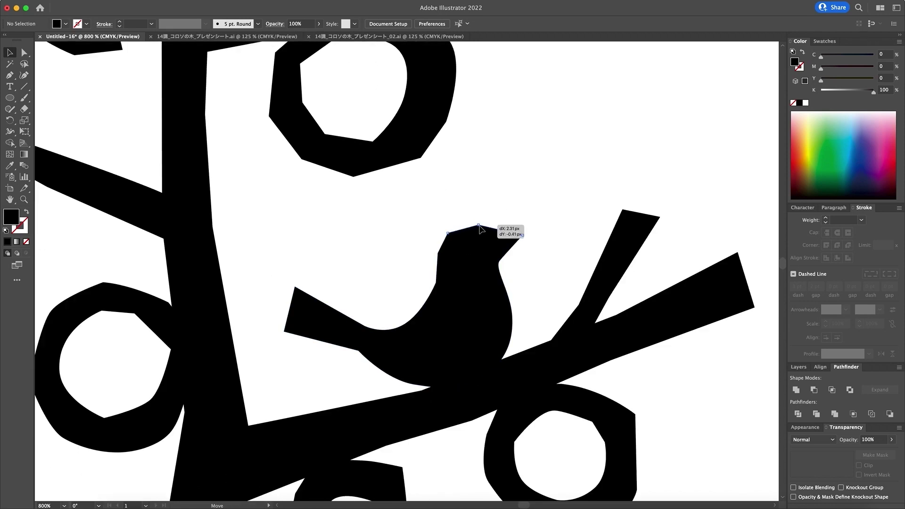
pyautogui.click(481, 226)
pyautogui.moveTo(449, 235); pyautogui.dragTo(437, 249)
pyautogui.press('super+shift+a')
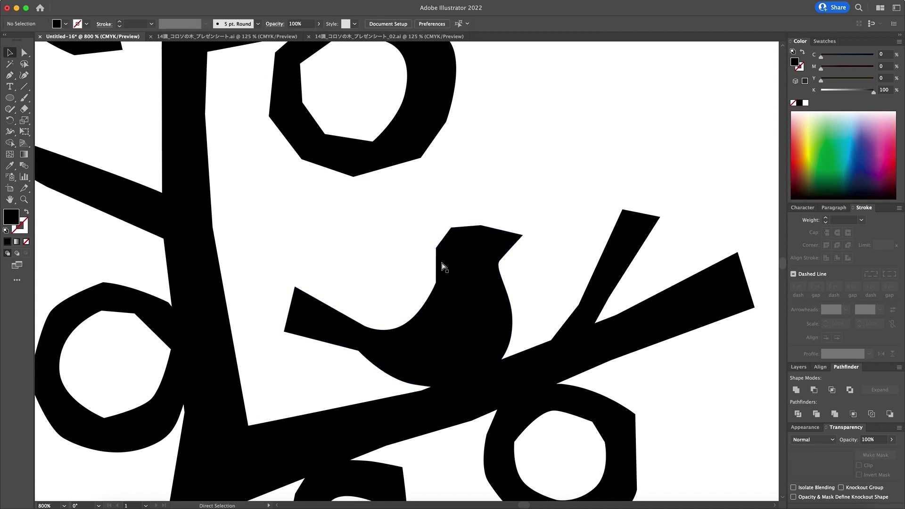
# Refine the curve from the bird's head to its back by adjusting the nape, back and upper head anchor points
pyautogui.click(431, 293)
pyautogui.moveTo(404, 327); pyautogui.dragTo(401, 327)
pyautogui.moveTo(438, 285); pyautogui.dragTo(441, 286)
pyautogui.moveTo(437, 249); pyautogui.dragTo(455, 228)
pyautogui.moveTo(440, 284); pyautogui.dragTo(440, 284)
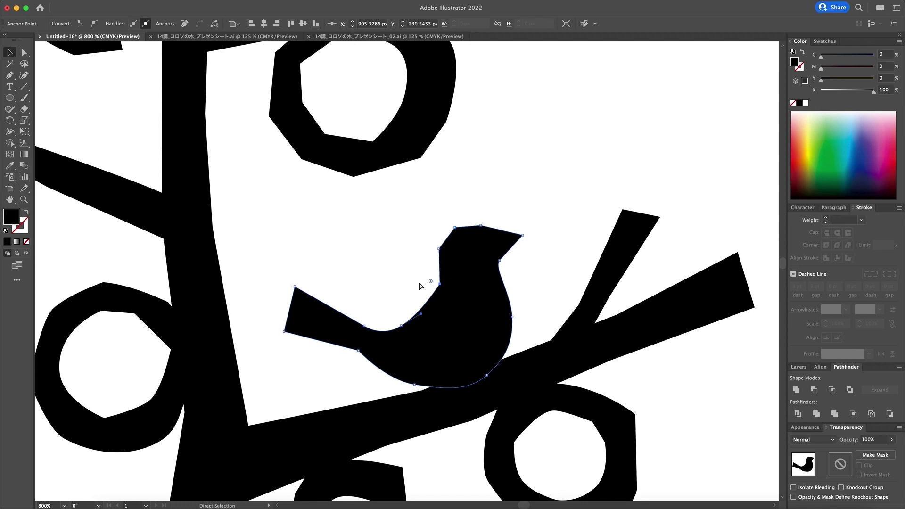
pyautogui.click(420, 286)
# Compare the refined logo with the original beside it at 100% zoom
pyautogui.press('z')
pyautogui.keyDown('alt'); pyautogui.click(444, 295); pyautogui.keyUp('alt')
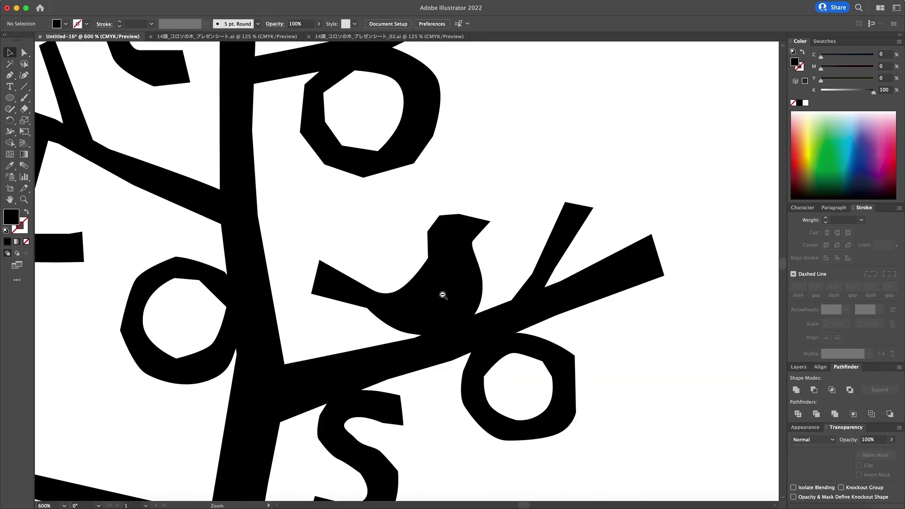
pyautogui.keyDown('alt'); pyautogui.click(444, 295); pyautogui.keyUp('alt')
pyautogui.keyDown('alt'); pyautogui.click(439, 293); pyautogui.keyUp('alt')
pyautogui.keyDown('alt'); pyautogui.click(379, 285); pyautogui.keyUp('alt')
pyautogui.keyDown('alt'); pyautogui.click(405, 283); pyautogui.keyUp('alt')
pyautogui.keyDown('alt'); pyautogui.click(395, 291); pyautogui.keyUp('alt')
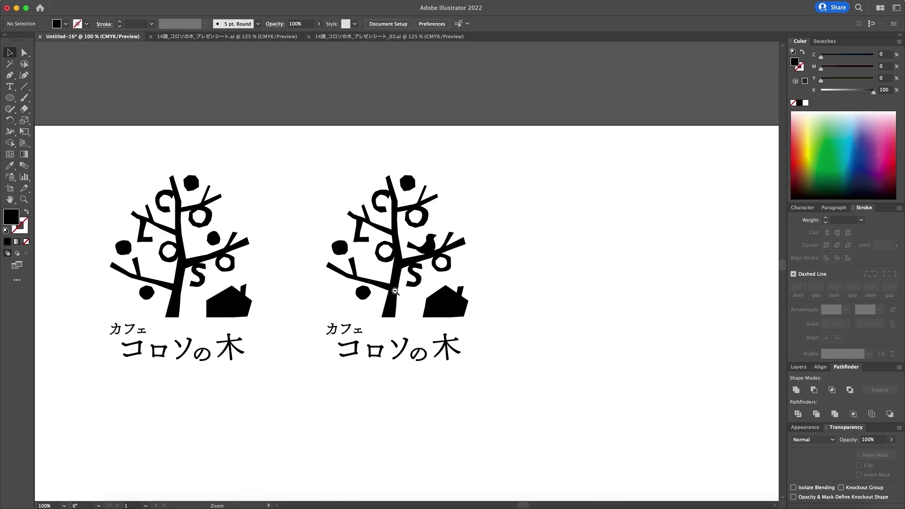
pyautogui.moveTo(396, 291); pyautogui.dragTo(475, 306)
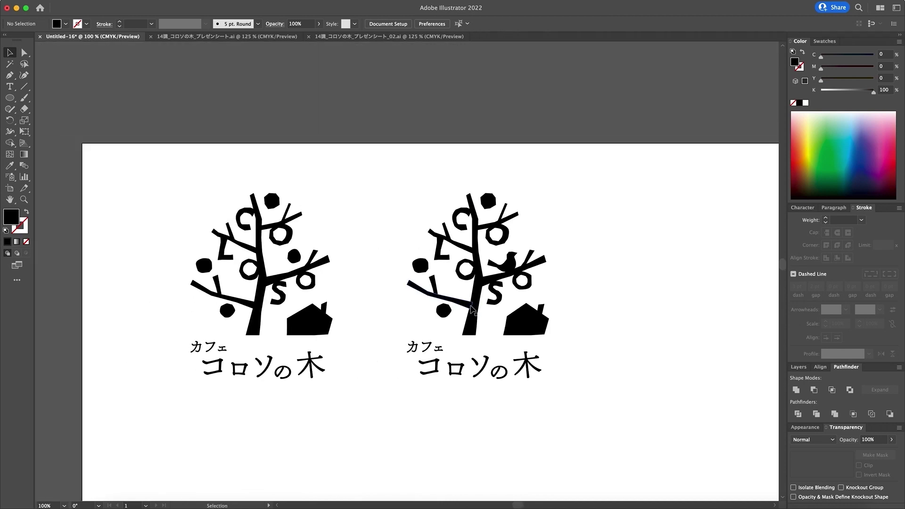
# Rotate the bird slightly clockwise so that it leans toward the branch
pyautogui.keyDown('super'); pyautogui.click(470, 286); pyautogui.keyUp('super')
pyautogui.keyDown('super'); pyautogui.click(470, 286); pyautogui.keyUp('super')
pyautogui.press('a')
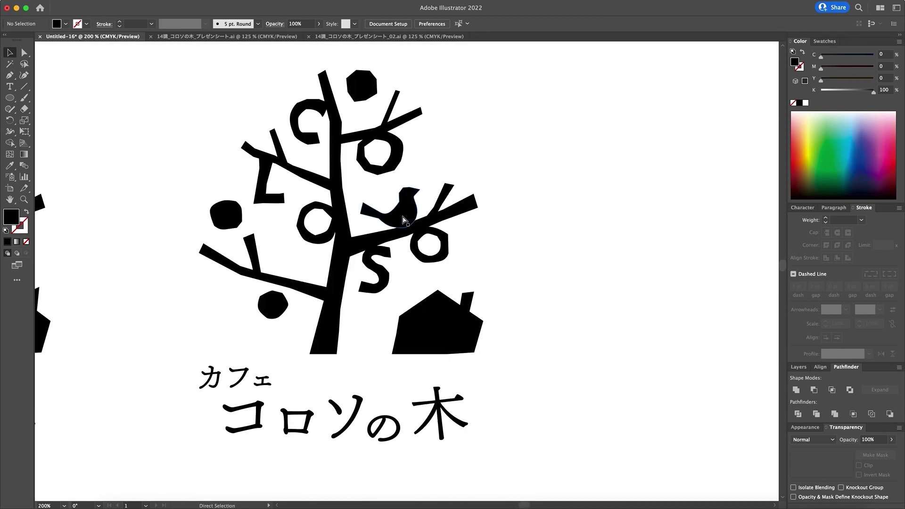
pyautogui.click(403, 220)
pyautogui.click(11, 121)
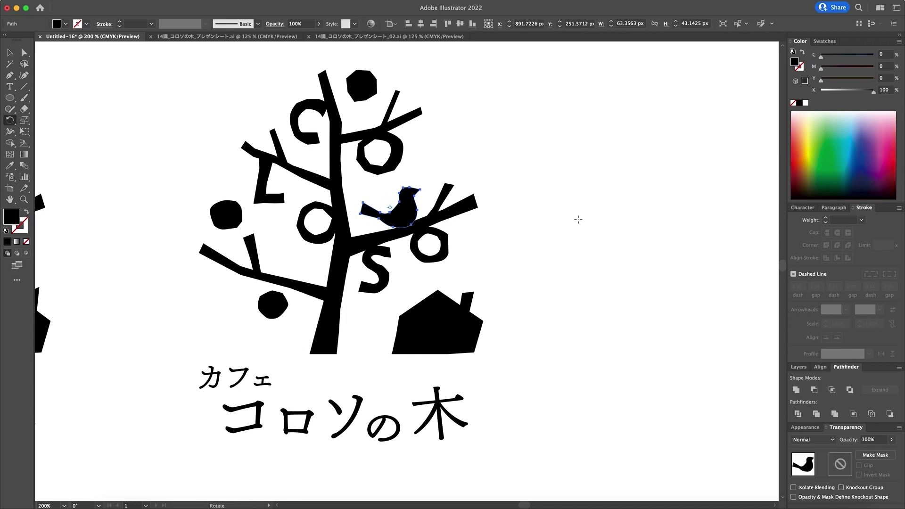
pyautogui.moveTo(578, 219); pyautogui.dragTo(579, 230)
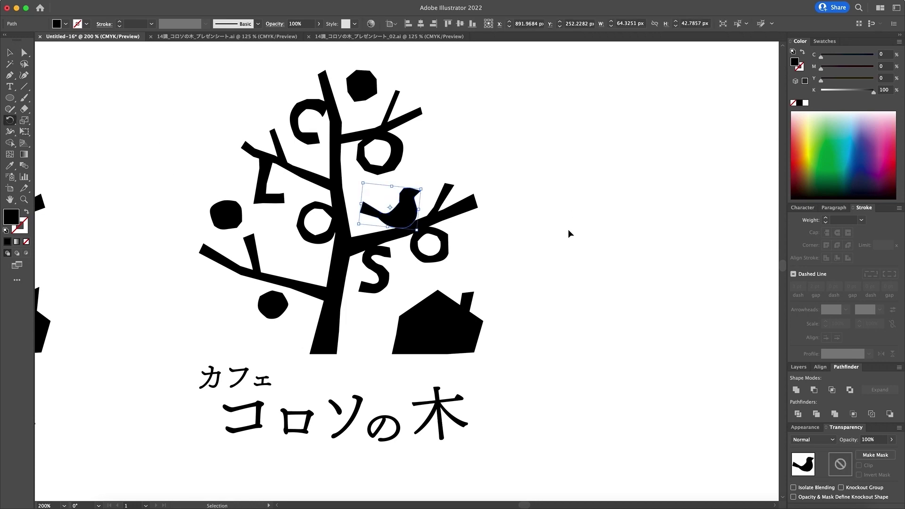
pyautogui.press('super+shift+a')
# Round the round fruit beneath the letter L by moving its top anchor point slightly upward
pyautogui.moveTo(377, 300); pyautogui.dragTo(422, 310)
pyautogui.click(11, 50)
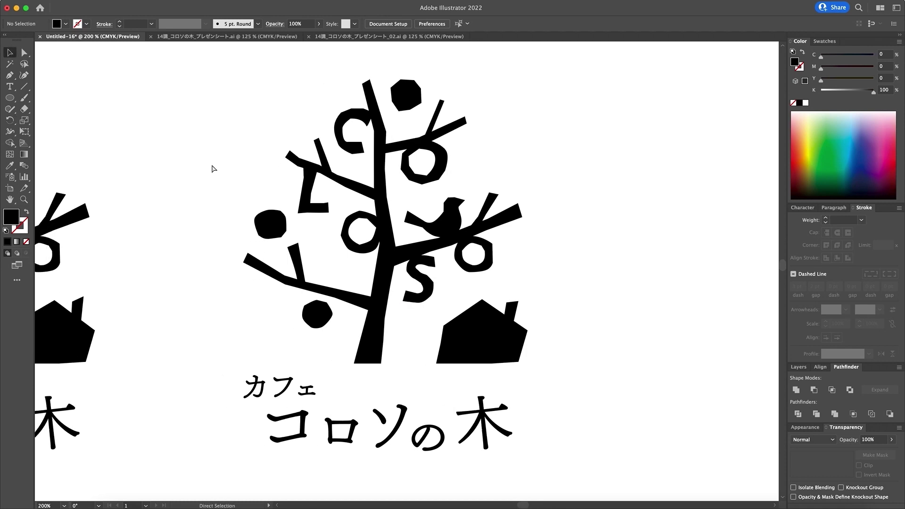
pyautogui.click(270, 218)
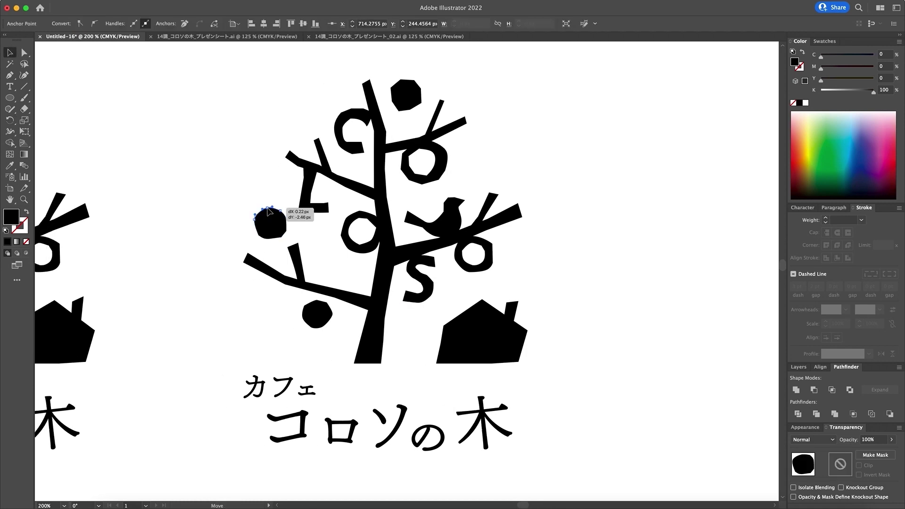
pyautogui.click(258, 198)
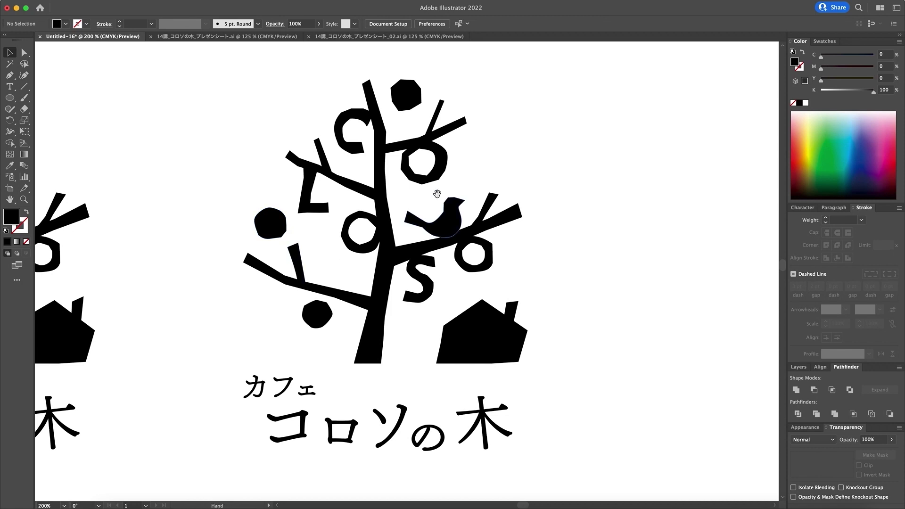
# Delete the angular black fruit beside the treetop
pyautogui.press('super+equal')
pyautogui.click(372, 157)
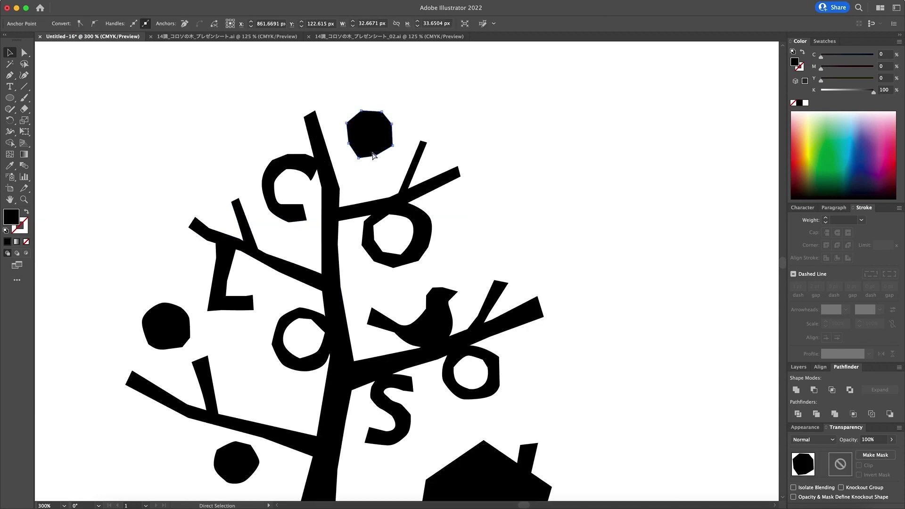
pyautogui.keyDown('super'); pyautogui.click(371, 143); pyautogui.keyUp('super')
pyautogui.press('Delete')
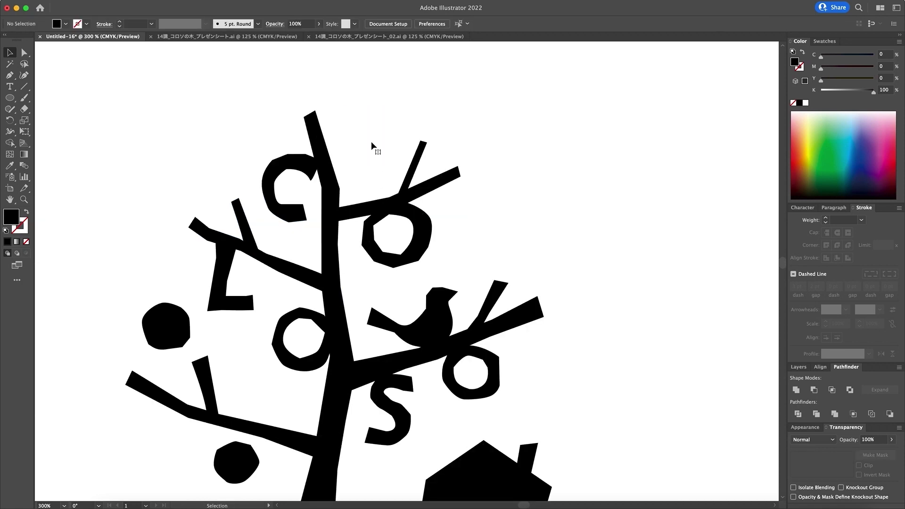
# Draw a rounder black many-sided fruit beside the treetop with the Pen tool, using short straight segments
pyautogui.click(9, 75)
pyautogui.click(376, 151)
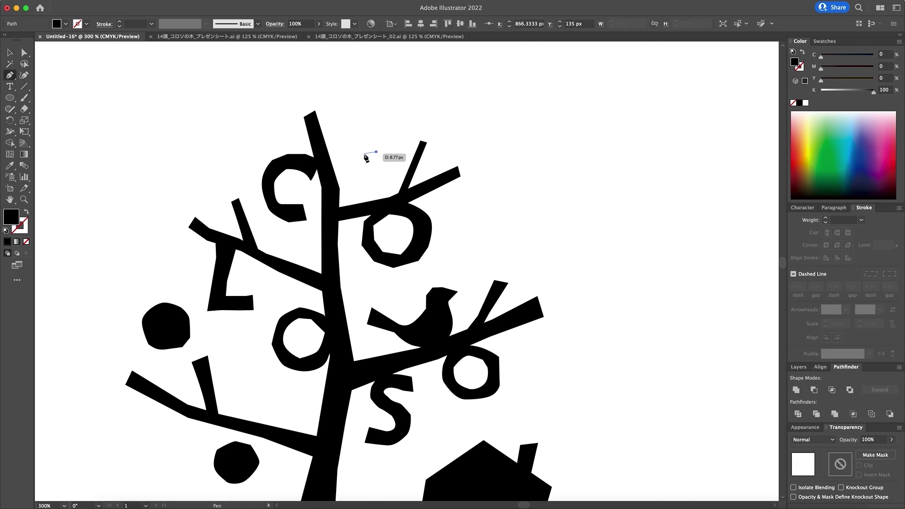
pyautogui.click(364, 153)
pyautogui.click(357, 151)
pyautogui.click(350, 144)
pyautogui.click(347, 136)
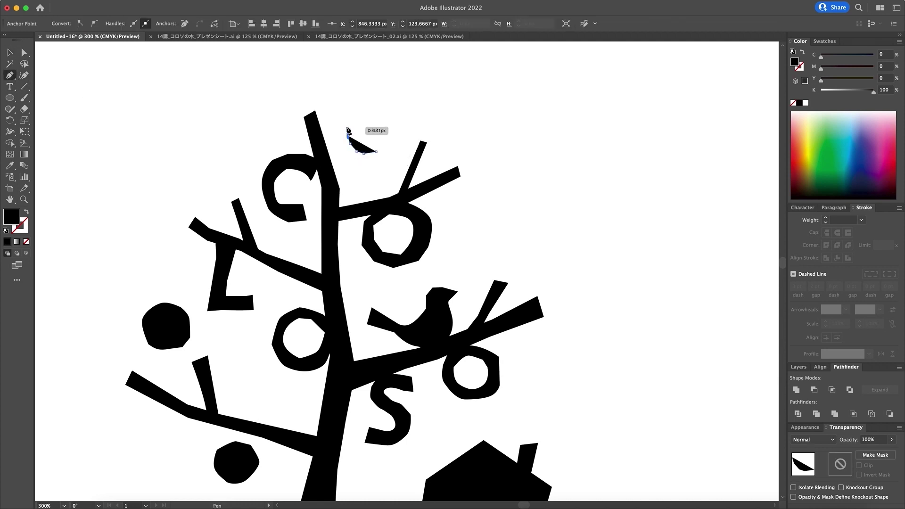
pyautogui.click(347, 127)
pyautogui.click(353, 118)
pyautogui.click(359, 110)
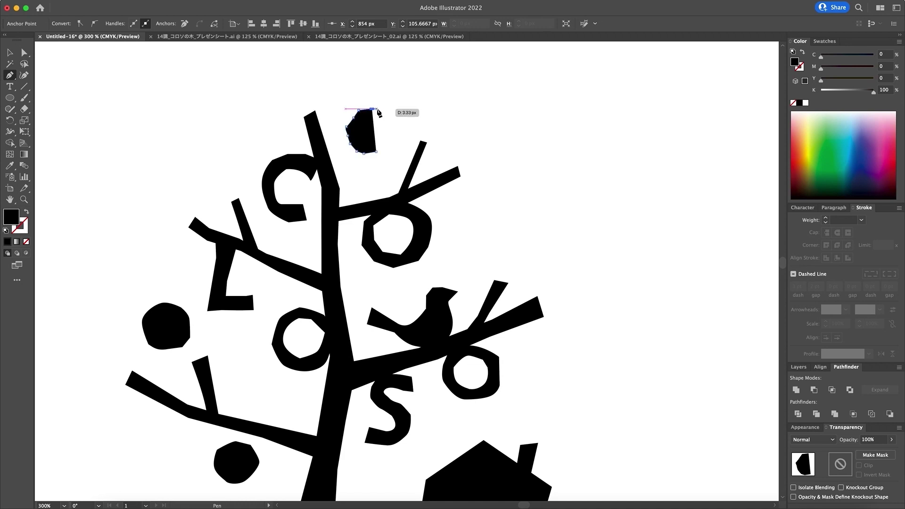
pyautogui.click(365, 108)
pyautogui.click(376, 107)
pyautogui.click(383, 110)
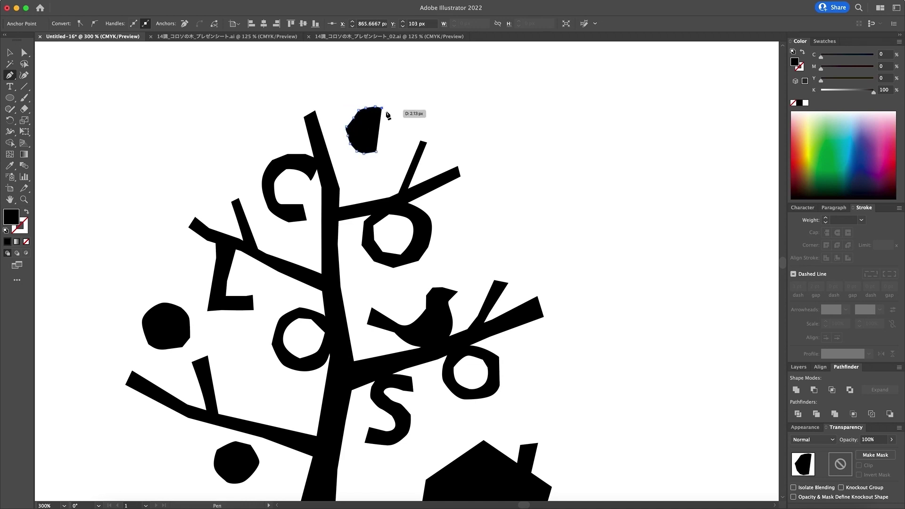
pyautogui.click(390, 115)
pyautogui.click(396, 123)
pyautogui.click(395, 134)
pyautogui.click(387, 148)
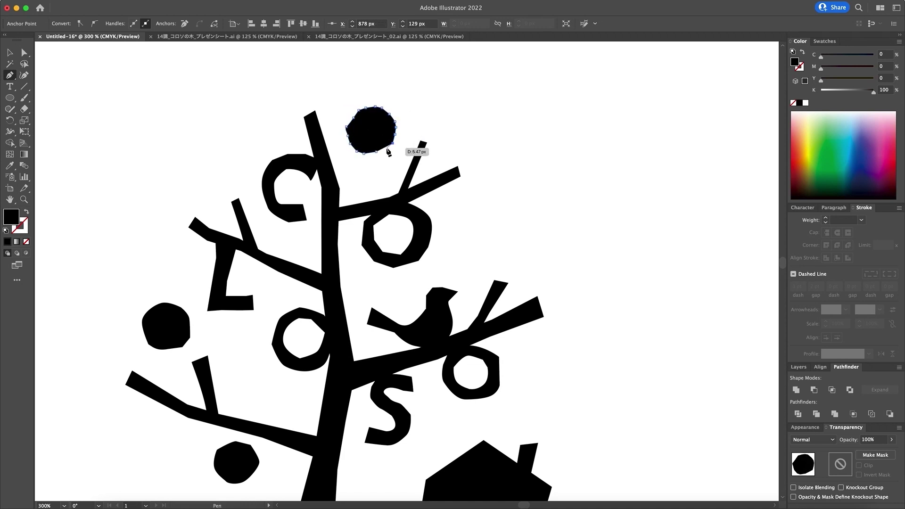
pyautogui.click(376, 151)
pyautogui.moveTo(376, 154); pyautogui.dragTo(376, 157)
pyautogui.keyDown('super'); pyautogui.click(378, 157); pyautogui.keyUp('super')
# Round out the new treetop fruit by moving the anchor points on its left side and lower-right edge outward
pyautogui.keyDown('super'); pyautogui.click(372, 227); pyautogui.keyUp('super')
pyautogui.moveTo(434, 259); pyautogui.dragTo(398, 266)
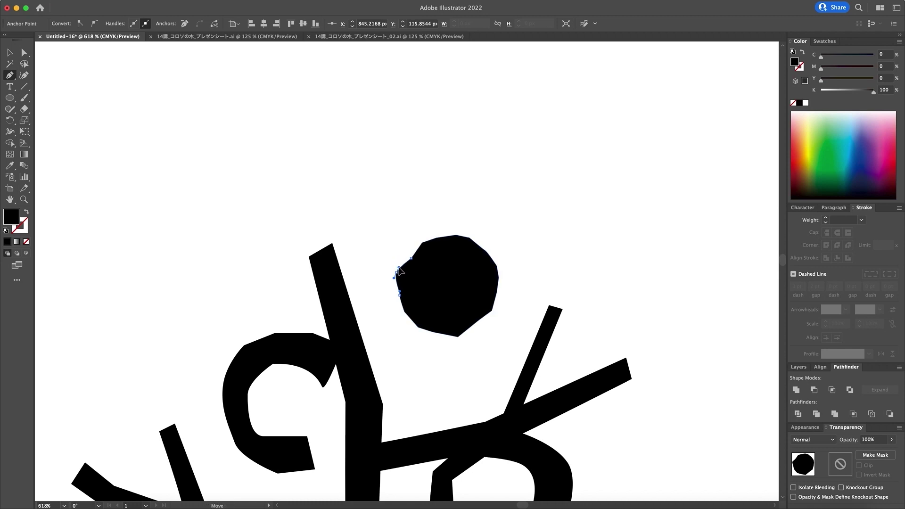
pyautogui.moveTo(400, 298); pyautogui.dragTo(395, 298)
pyautogui.moveTo(413, 263); pyautogui.dragTo(410, 254)
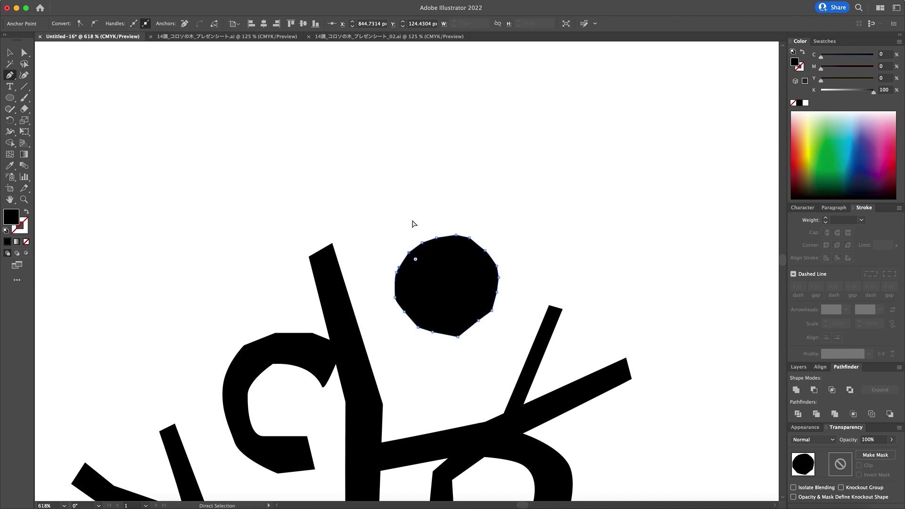
pyautogui.click(412, 224)
pyautogui.moveTo(477, 321); pyautogui.dragTo(483, 331)
pyautogui.click(509, 329)
# Add extra anchor points around the inner contour of the letter O below the upper right branch
pyautogui.keyDown('alt'); pyautogui.keyDown('super'); pyautogui.click(423, 373); pyautogui.keyUp('super'); pyautogui.keyUp('alt')
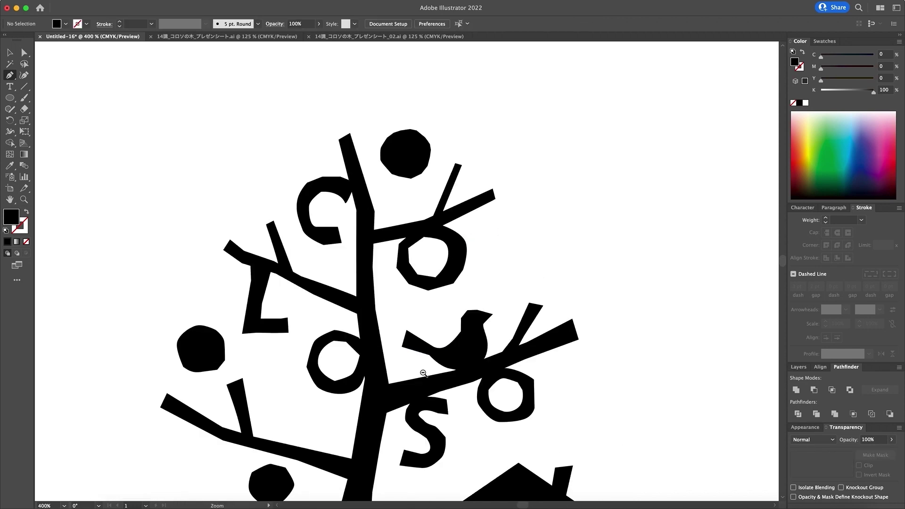
pyautogui.keyDown('alt'); pyautogui.keyDown('super'); pyautogui.click(436, 321); pyautogui.keyUp('super'); pyautogui.keyUp('alt')
pyautogui.keyDown('super'); pyautogui.click(420, 256); pyautogui.keyUp('super')
pyautogui.keyDown('super'); pyautogui.click(389, 290); pyautogui.keyUp('super')
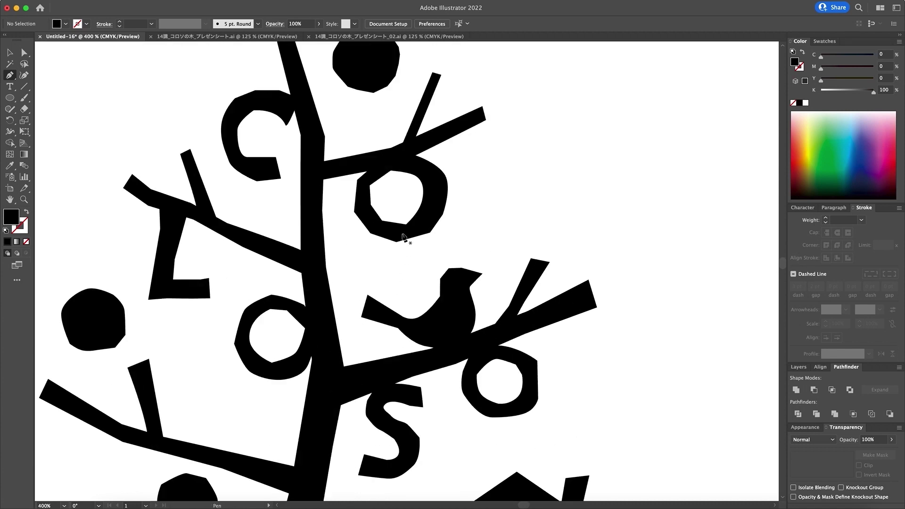
pyautogui.moveTo(10, 78); pyautogui.dragTo(70, 84)
pyautogui.click(395, 225)
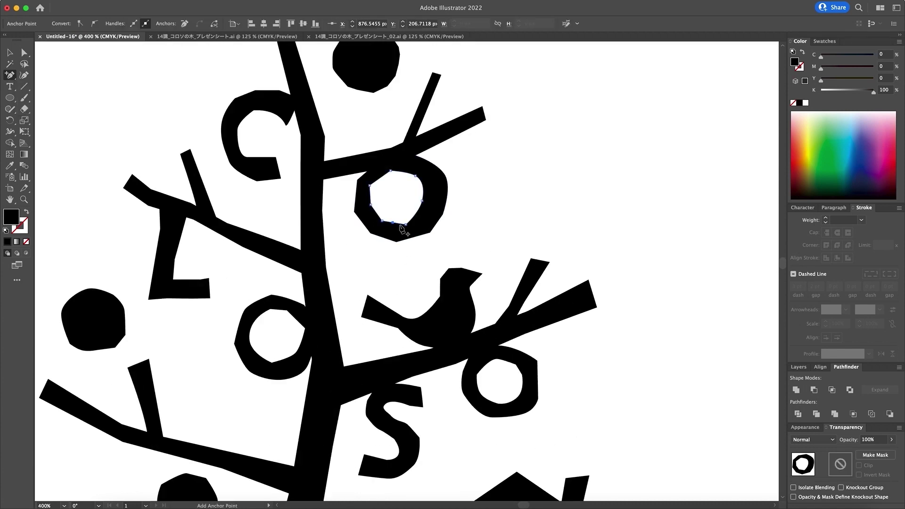
pyautogui.click(423, 191)
pyautogui.click(404, 172)
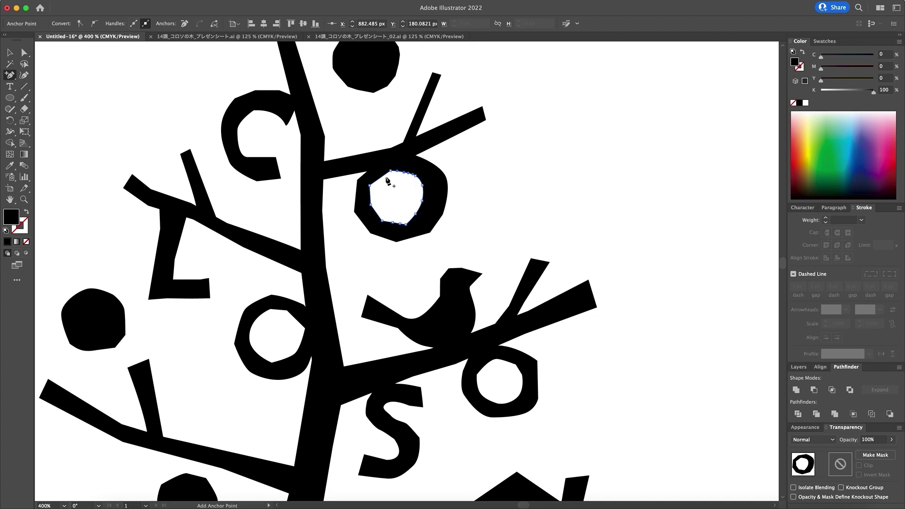
pyautogui.click(370, 201)
pyautogui.click(376, 213)
# Move the upper O's inner anchor points outward on both sides to make its hole rounder
pyautogui.press('a')
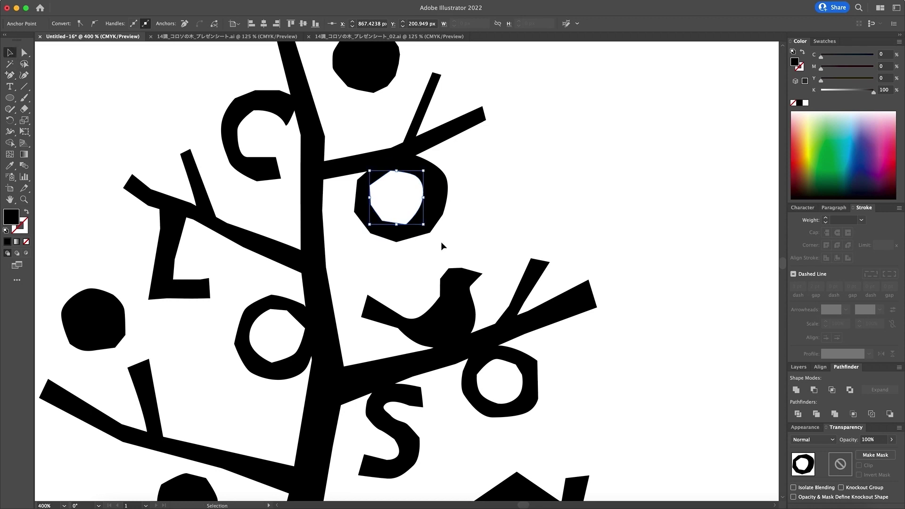
pyautogui.moveTo(376, 213)
pyautogui.mouseDown()
pyautogui.moveTo(367, 196)
pyautogui.moveTo(382, 175)
pyautogui.moveTo(368, 199)
pyautogui.mouseUp()
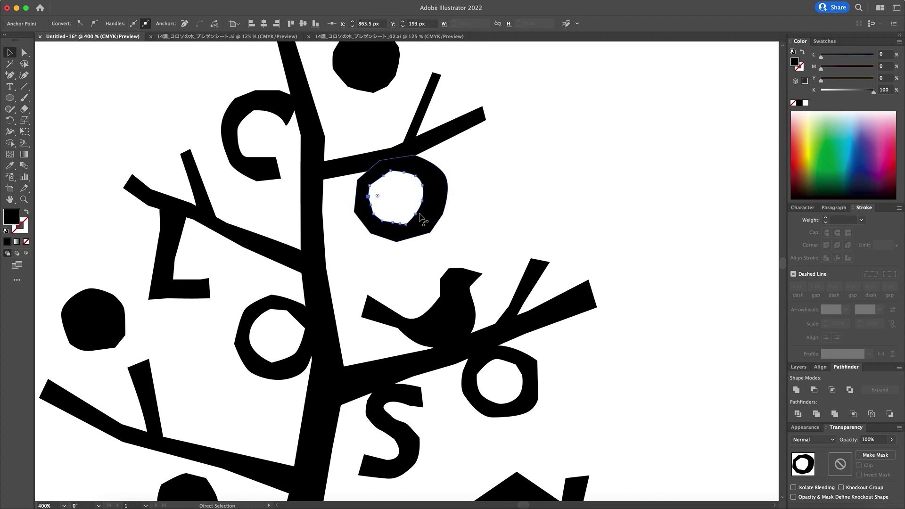
pyautogui.moveTo(417, 215); pyautogui.dragTo(426, 203)
pyautogui.click(516, 212)
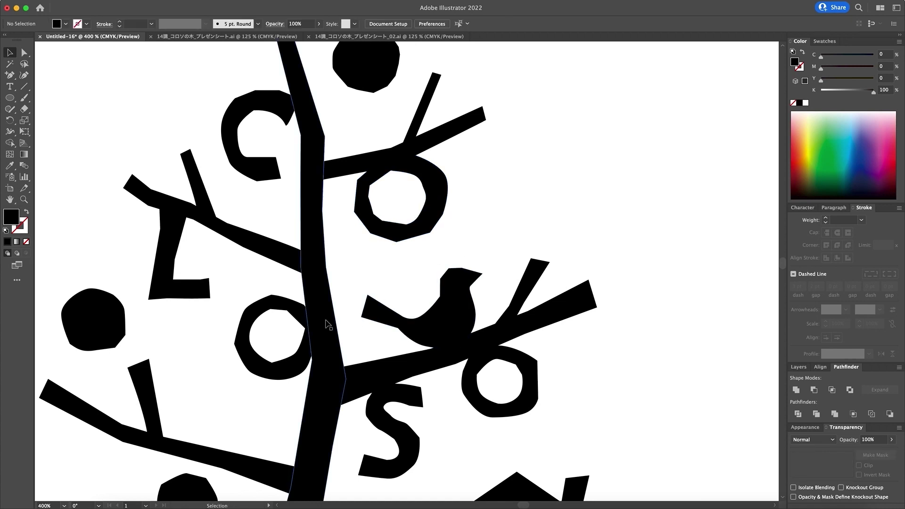
# Add anchor points around the inner contour of the letter O beside the trunk
pyautogui.click(10, 74)
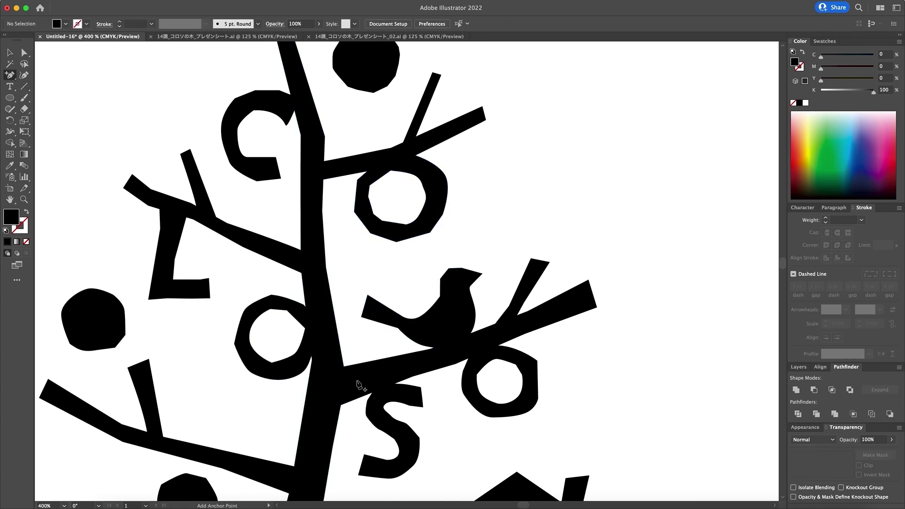
pyautogui.click(292, 315)
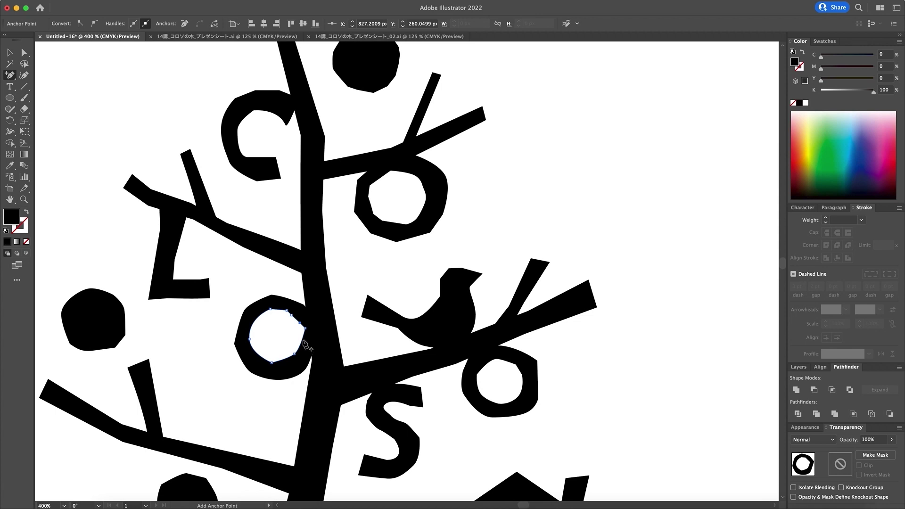
pyautogui.click(260, 318)
# Adjust the upper-right and lower inner anchor points of the O beside the trunk to make its hole rounder
pyautogui.click(9, 53)
pyautogui.click(297, 319)
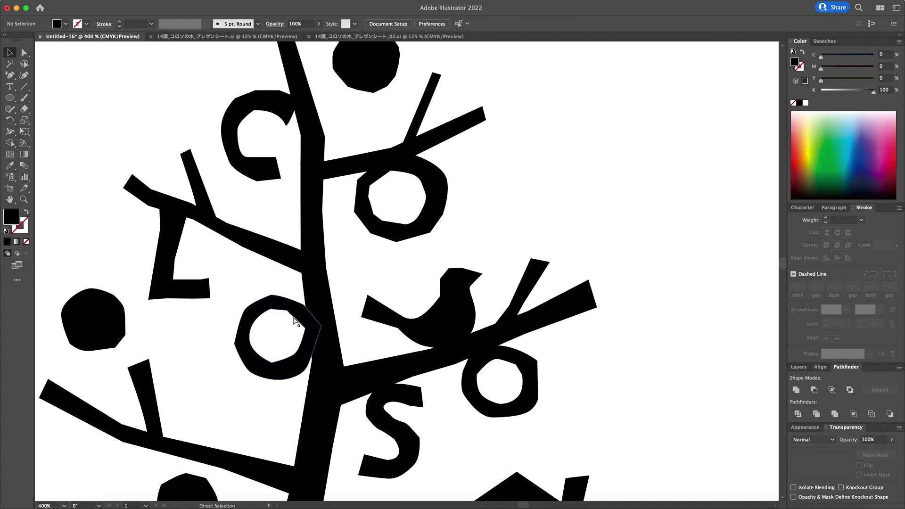
pyautogui.click(296, 321)
pyautogui.moveTo(295, 319); pyautogui.dragTo(283, 310)
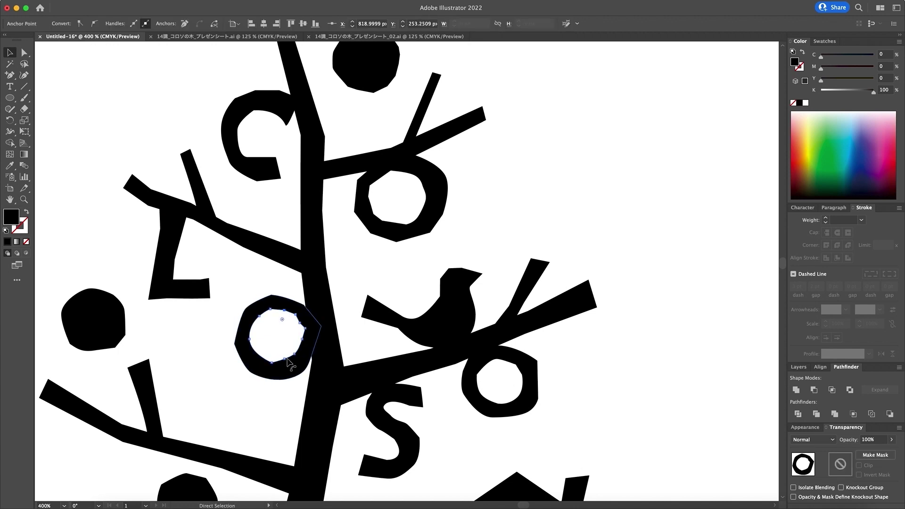
pyautogui.moveTo(285, 360); pyautogui.dragTo(305, 307)
pyautogui.click(304, 306)
pyautogui.click(291, 293)
pyautogui.press('v')
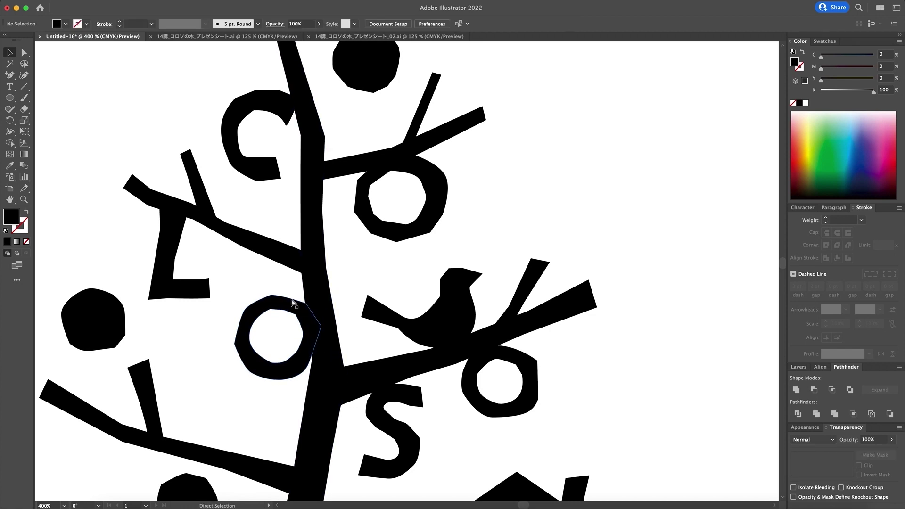
# Try to pull in the right-side outer anchor points of the O beside the trunk
pyautogui.keyDown('super'); pyautogui.click(325, 331); pyautogui.keyUp('super')
pyautogui.keyDown('super'); pyautogui.click(344, 343); pyautogui.keyUp('super')
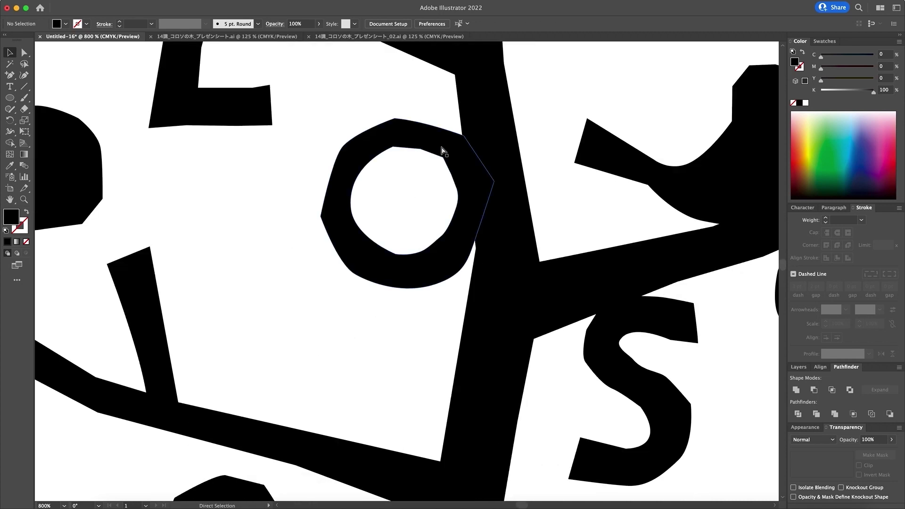
pyautogui.click(454, 137)
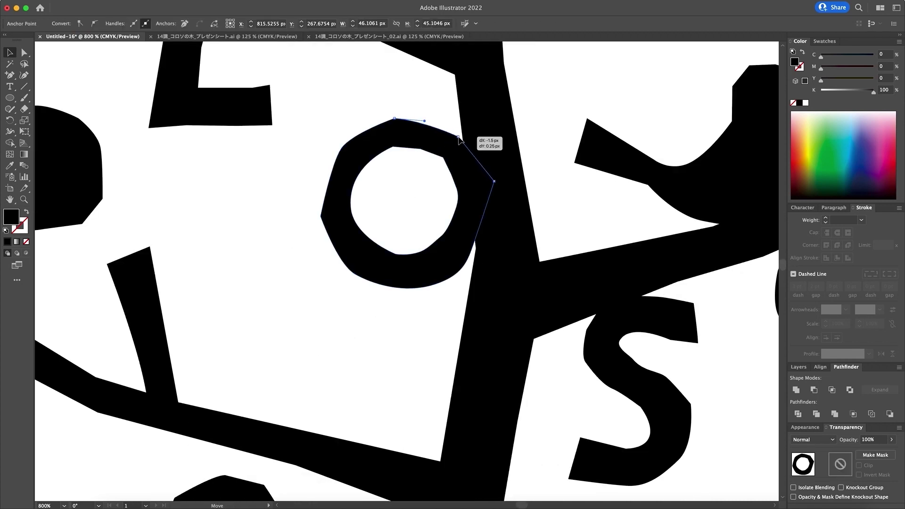
pyautogui.moveTo(495, 182); pyautogui.dragTo(471, 184)
pyautogui.press('super+shift+a')
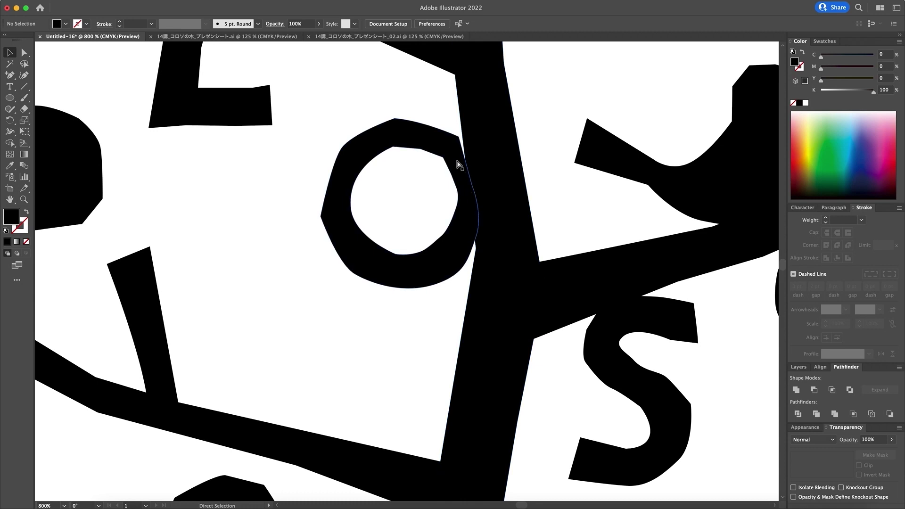
pyautogui.moveTo(535, 235); pyautogui.dragTo(456, 264)
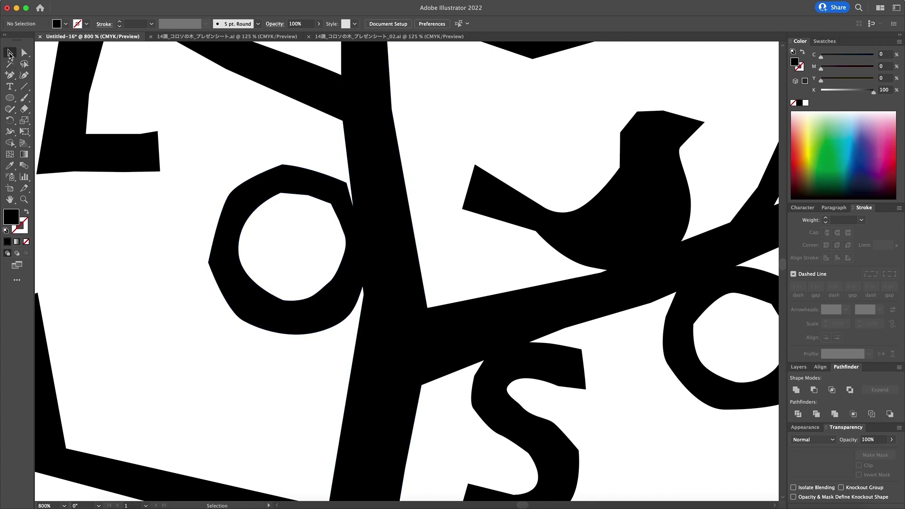
# Move the upper-right outer anchor point of the O beside the trunk slightly outward, into the trunk's edge
pyautogui.press('a')
pyautogui.click(357, 214)
pyautogui.moveTo(346, 183); pyautogui.dragTo(351, 182)
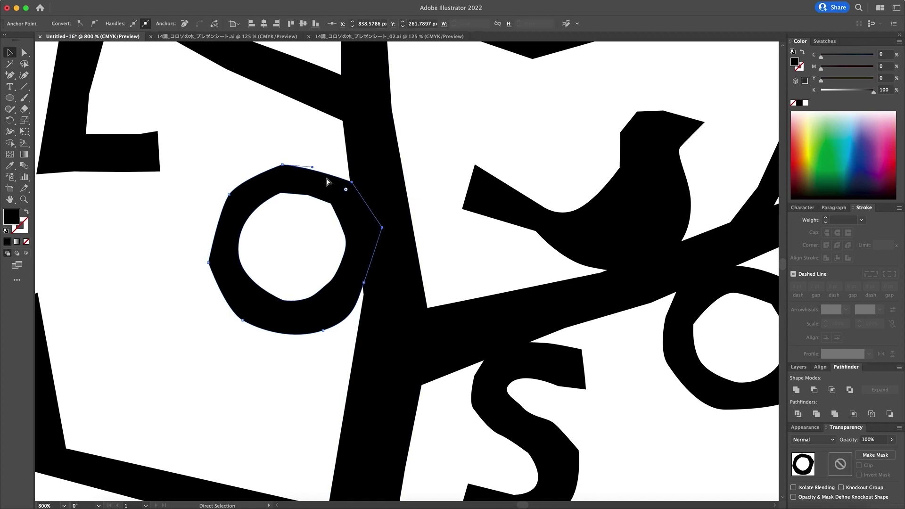
pyautogui.click(311, 156)
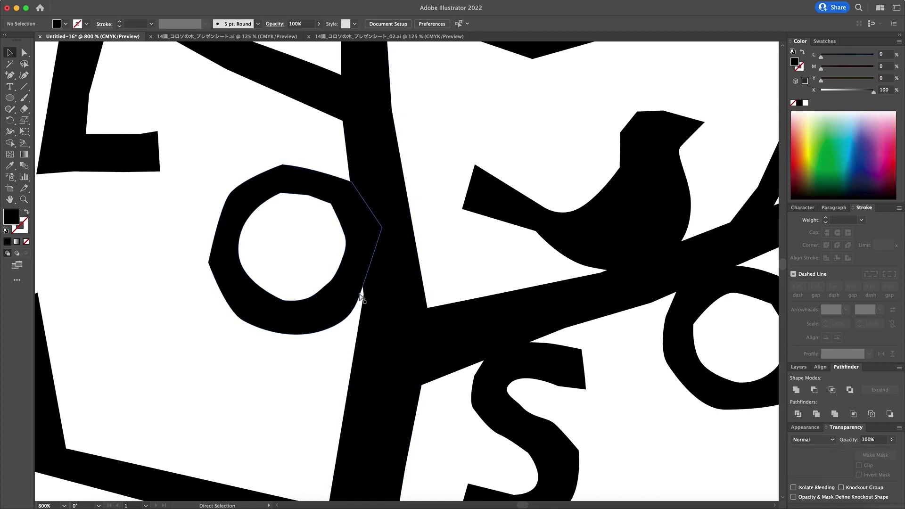
pyautogui.click(281, 192)
pyautogui.click(305, 212)
# Narrow the letter L's stem by moving its upper-right and inner corner anchor points toward its outer edge
pyautogui.keyDown('alt'); pyautogui.keyDown('super'); pyautogui.click(498, 316); pyautogui.keyUp('super'); pyautogui.keyUp('alt')
pyautogui.keyDown('alt'); pyautogui.keyDown('super'); pyautogui.click(492, 316); pyautogui.keyUp('super'); pyautogui.keyUp('alt')
pyautogui.moveTo(383, 291); pyautogui.dragTo(484, 295)
pyautogui.hscroll(-2, 491, 314)
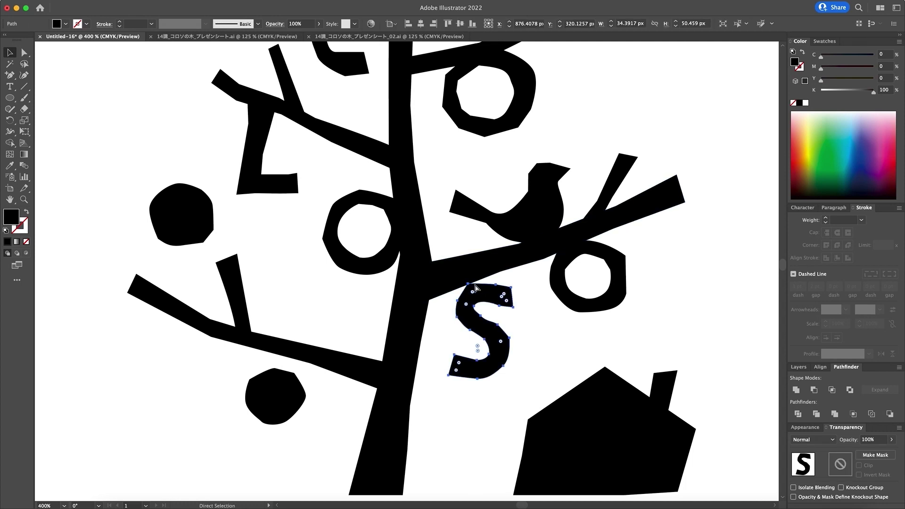
pyautogui.moveTo(491, 296); pyautogui.dragTo(428, 350)
pyautogui.click(532, 333)
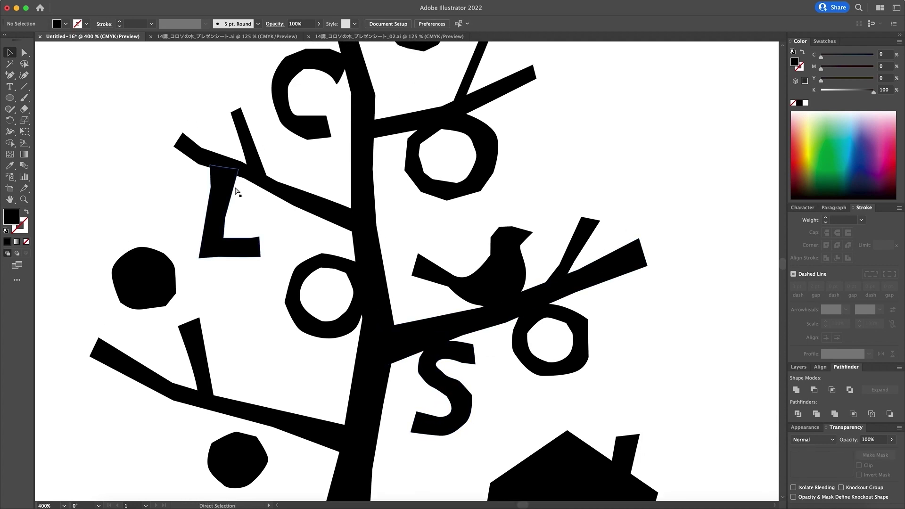
pyautogui.click(240, 173)
pyautogui.moveTo(239, 173); pyautogui.dragTo(227, 171)
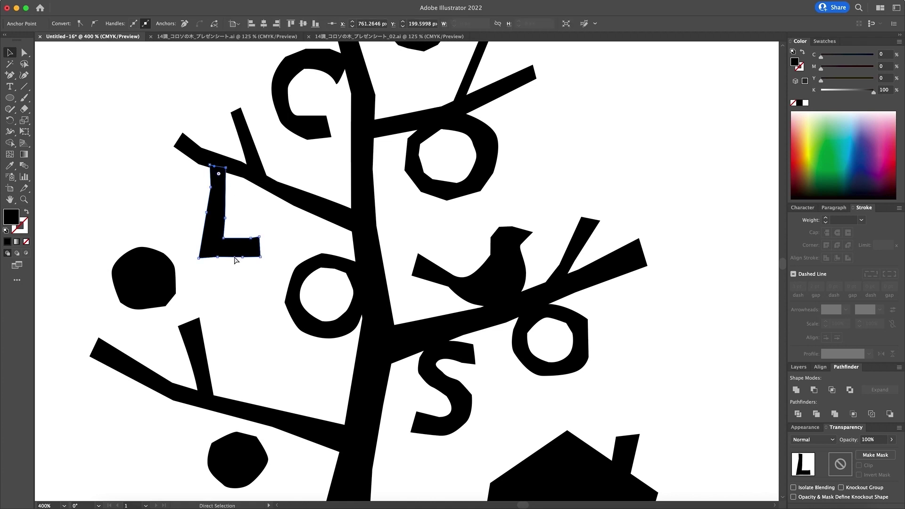
pyautogui.moveTo(223, 240); pyautogui.dragTo(225, 222)
pyautogui.click(247, 226)
pyautogui.click(224, 240)
pyautogui.click(257, 221)
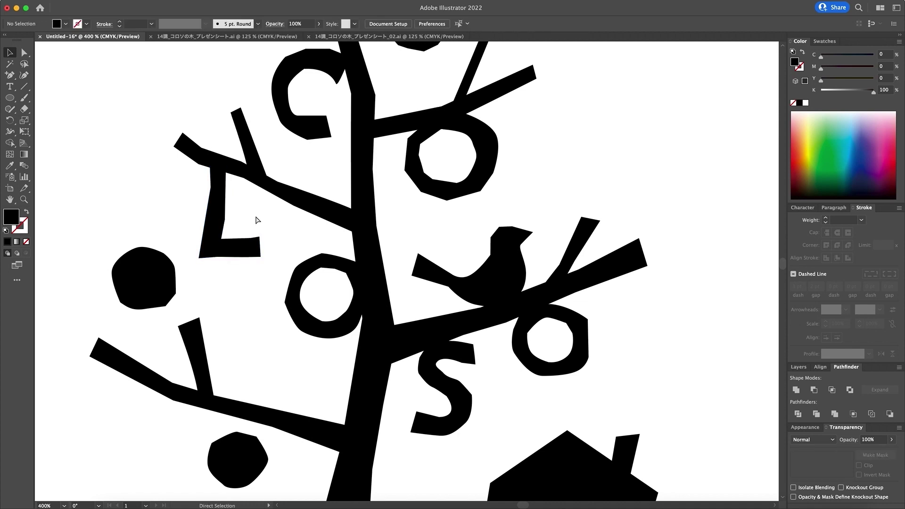
# Adjust the anchor points on the lower inner and outer edges of the letter C to smooth its curve
pyautogui.click(311, 119)
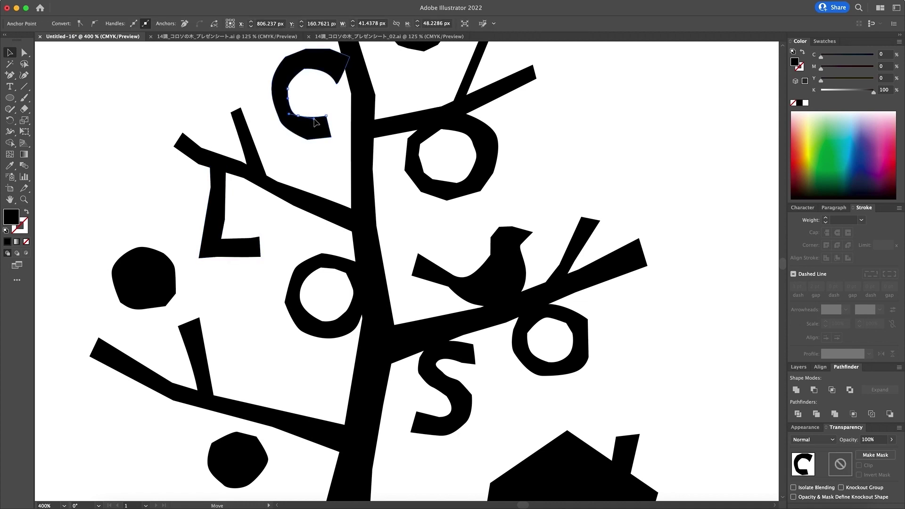
pyautogui.moveTo(308, 142); pyautogui.dragTo(303, 137)
pyautogui.click(319, 158)
# Pull the bottom anchor point of the fruit beneath the letter L slightly down to round its contour
pyautogui.click(156, 311)
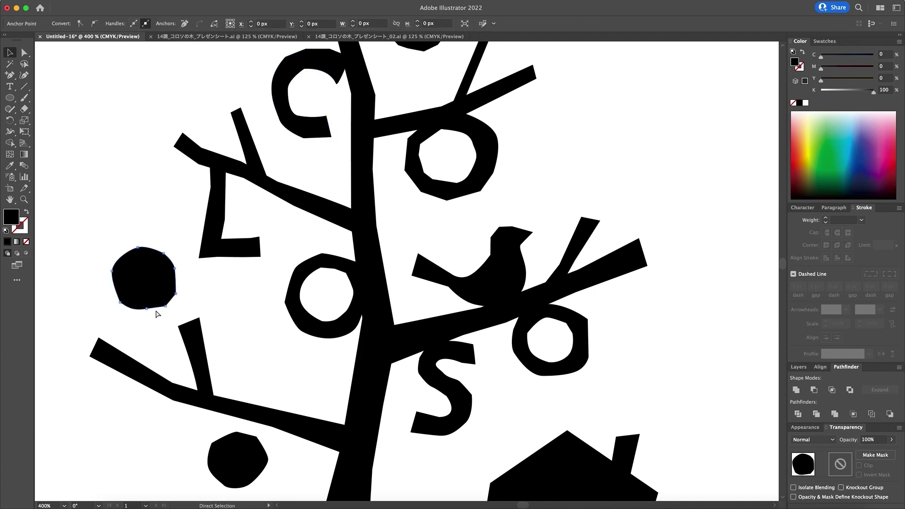
pyautogui.moveTo(147, 308); pyautogui.dragTo(147, 311)
pyautogui.click(201, 311)
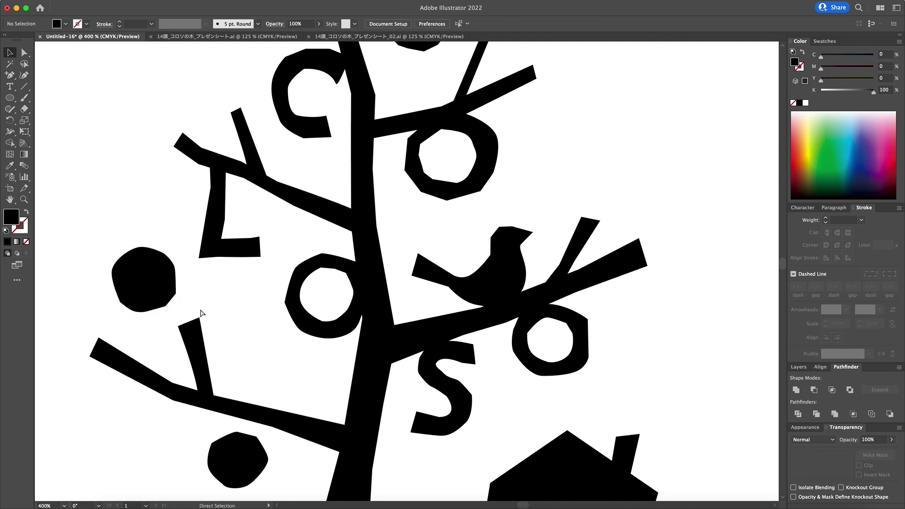
# Try to nudge the カフェ text of the refined logo
pyautogui.keyDown('alt'); pyautogui.keyDown('super'); pyautogui.click(439, 354); pyautogui.keyUp('super'); pyautogui.keyUp('alt')
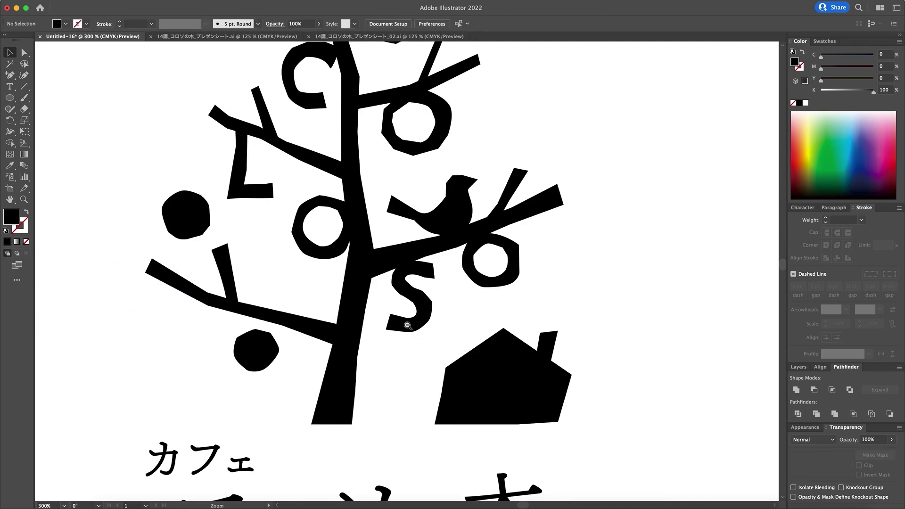
pyautogui.keyDown('alt'); pyautogui.click(389, 305); pyautogui.keyUp('alt')
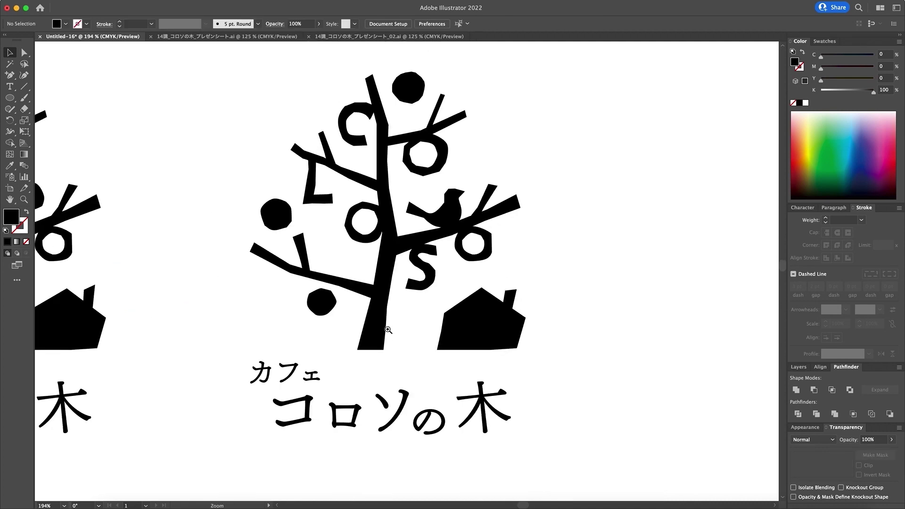
pyautogui.click(388, 330)
pyautogui.keyDown('alt'); pyautogui.keyDown('super'); pyautogui.click(440, 321); pyautogui.keyUp('super'); pyautogui.keyUp('alt')
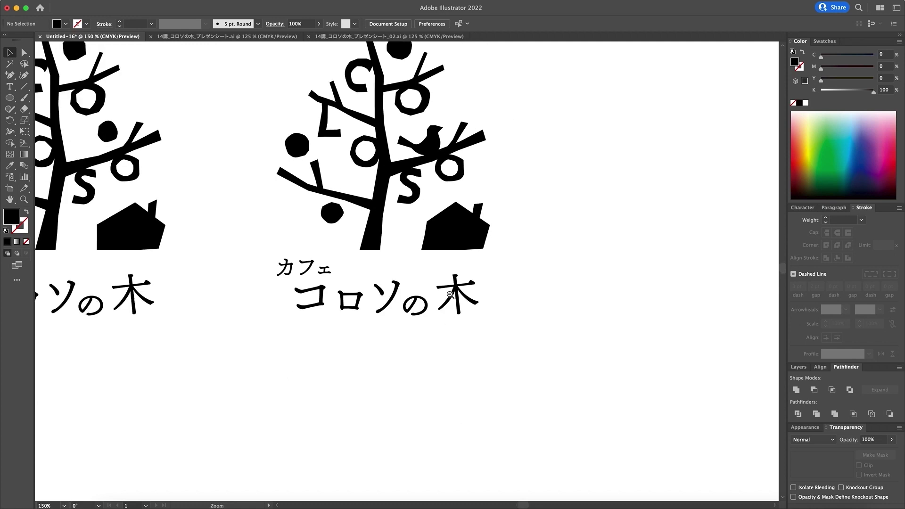
pyautogui.moveTo(451, 294); pyautogui.dragTo(460, 353)
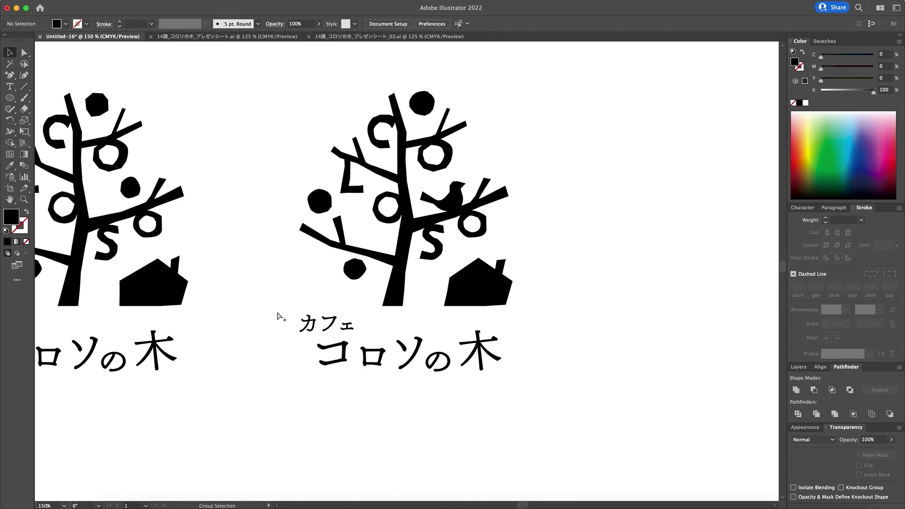
pyautogui.moveTo(341, 333); pyautogui.dragTo(343, 329)
pyautogui.press('super+z')
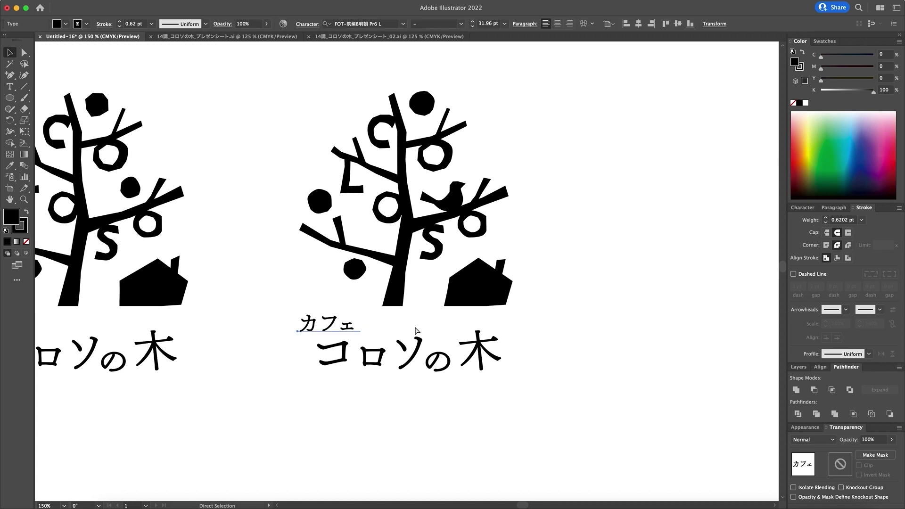
pyautogui.press('super+shift+a')
# Duplicate the whole refined logo with its lettering horizontally about 414 px to the right
pyautogui.moveTo(281, 78); pyautogui.dragTo(549, 403)
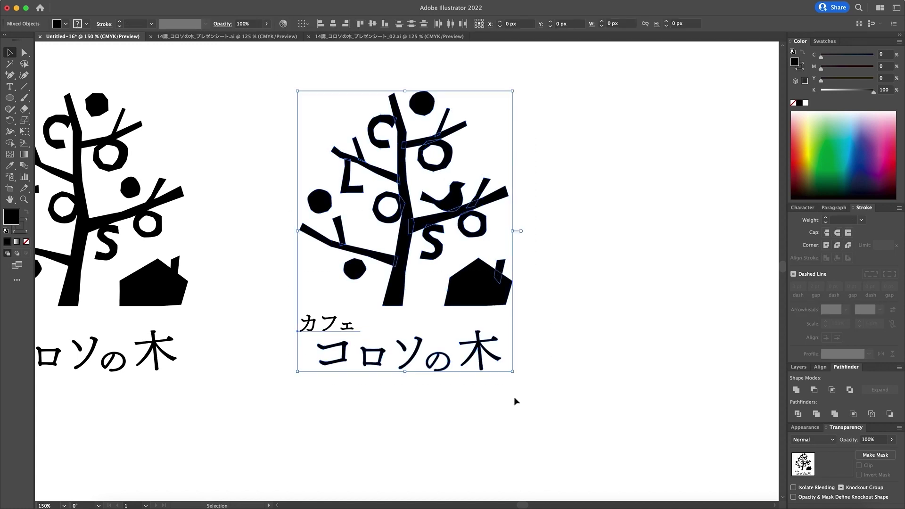
pyautogui.press('super+minus')
pyautogui.moveTo(434, 305); pyautogui.dragTo(443, 329)
pyautogui.moveTo(465, 272); pyautogui.dragTo(443, 273)
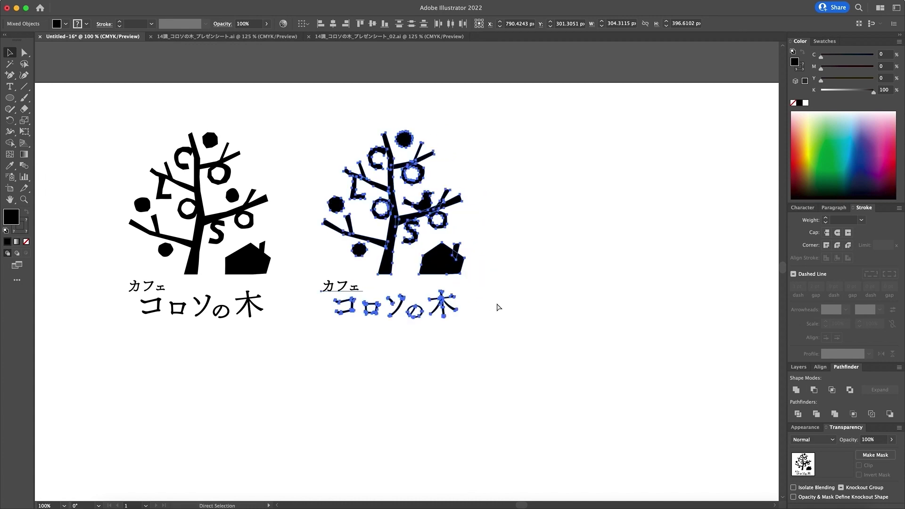
pyautogui.moveTo(493, 300); pyautogui.dragTo(430, 293)
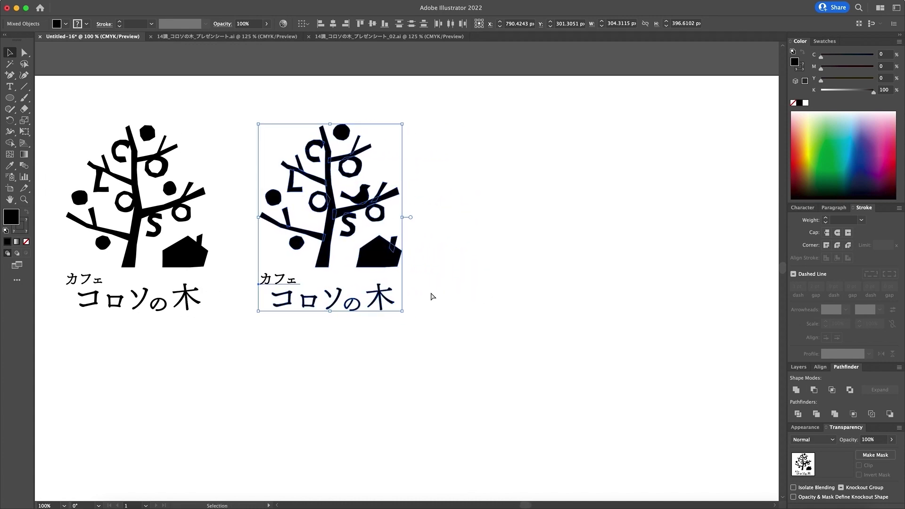
pyautogui.press('a')
pyautogui.moveTo(372, 264); pyautogui.dragTo(571, 259)
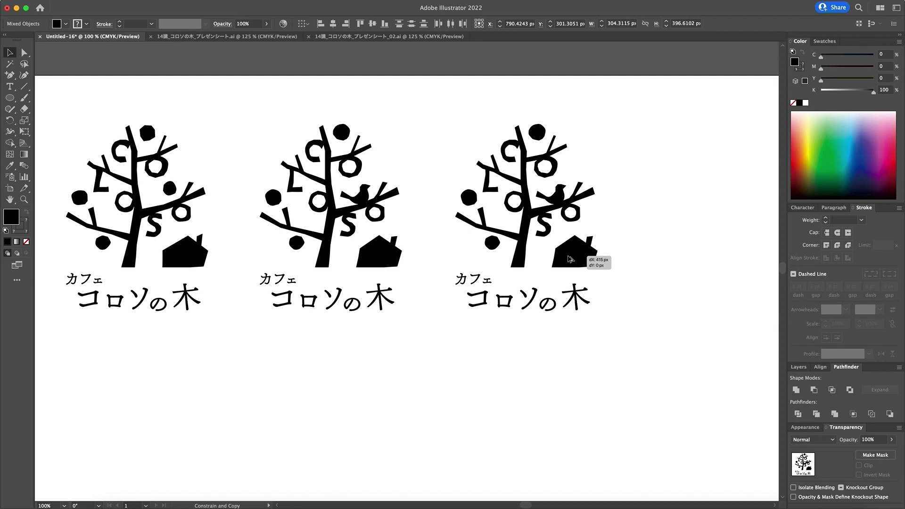
pyautogui.moveTo(570, 259); pyautogui.dragTo(570, 259)
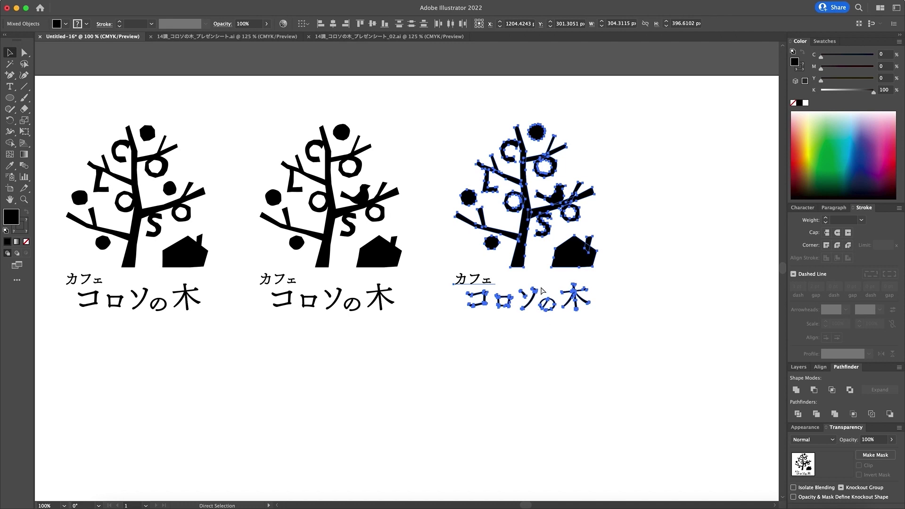
pyautogui.click(642, 296)
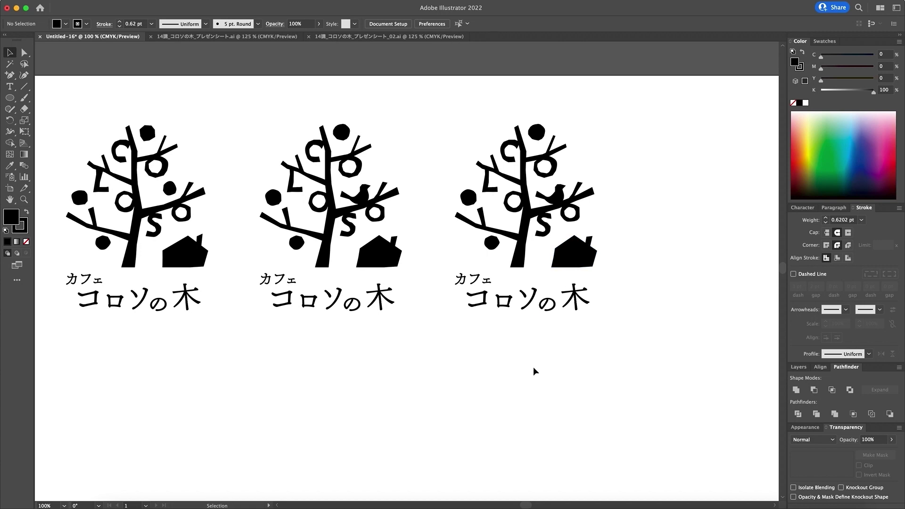
# Try to adjust the bend of the lower-left branch in the new logo copy
pyautogui.hscroll(1, 568, 330)
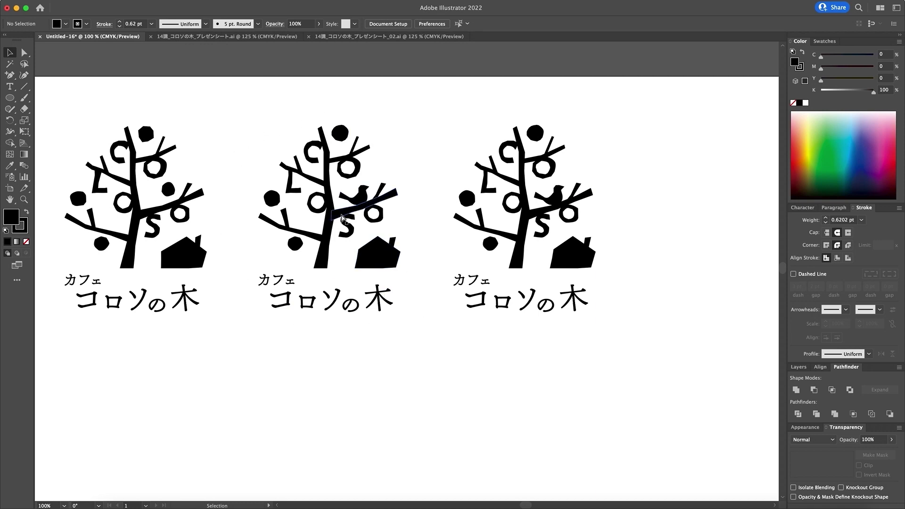
pyautogui.press('a')
pyautogui.press('v')
pyautogui.click(572, 262)
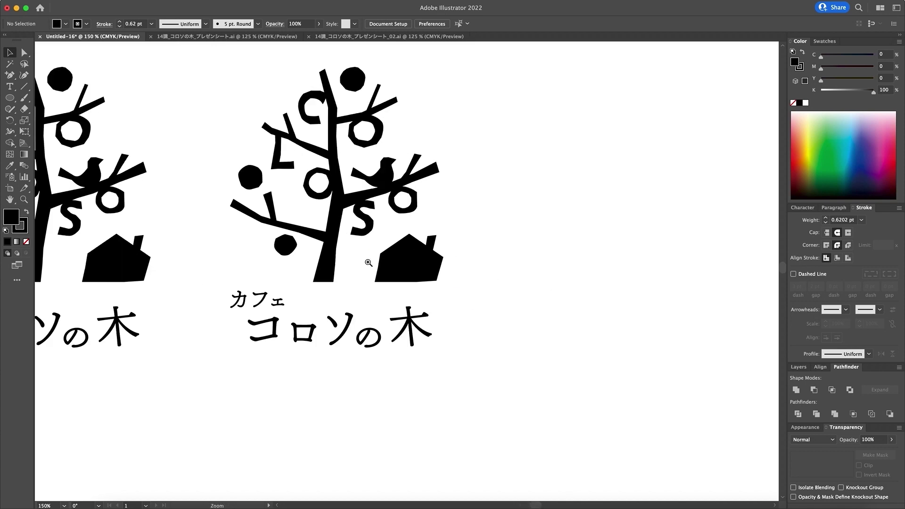
pyautogui.click(347, 255)
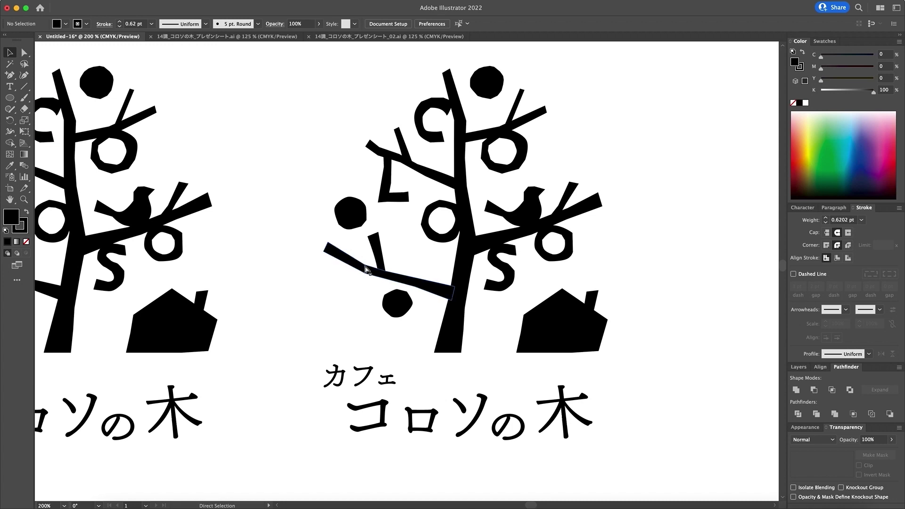
pyautogui.click(367, 268)
pyautogui.moveTo(367, 268); pyautogui.dragTo(384, 268)
pyautogui.click(427, 272)
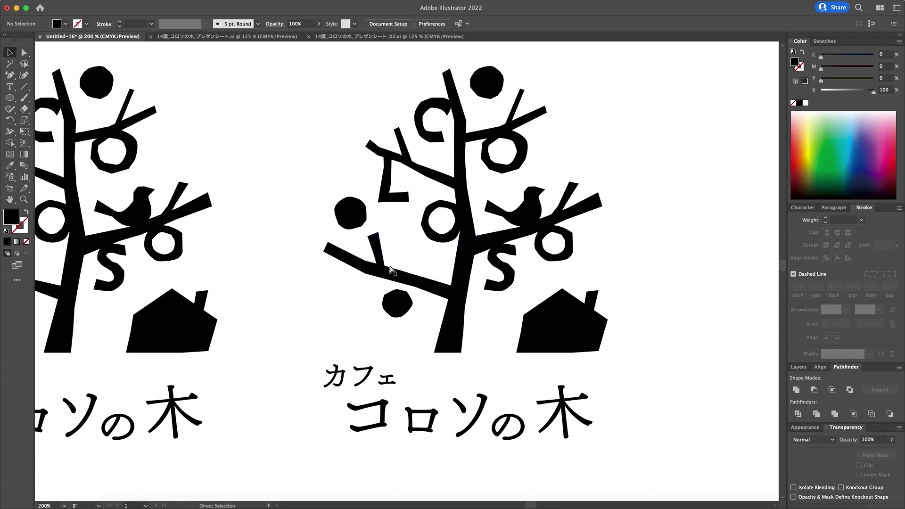
# Move the カフェ text of the new copy slightly up, away from the main name
pyautogui.press('space')
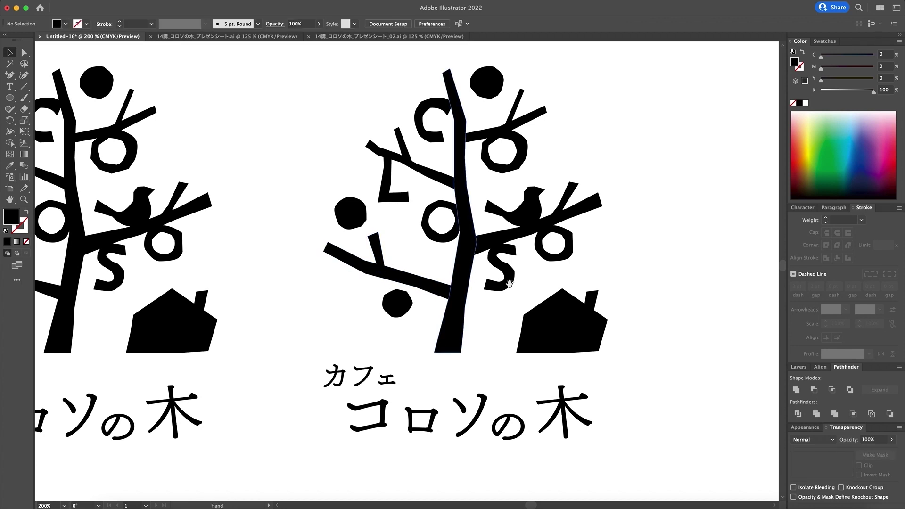
pyautogui.moveTo(495, 286); pyautogui.dragTo(464, 209)
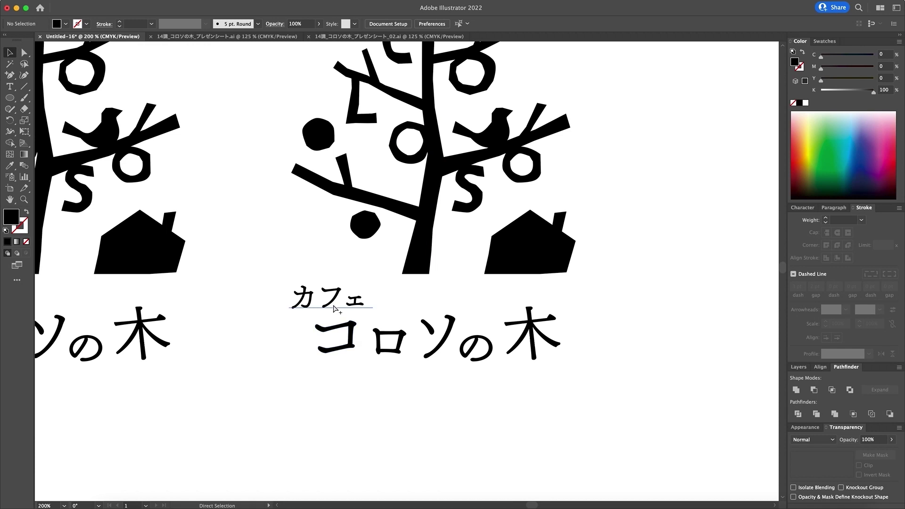
pyautogui.moveTo(335, 309); pyautogui.dragTo(360, 302)
pyautogui.click(315, 314)
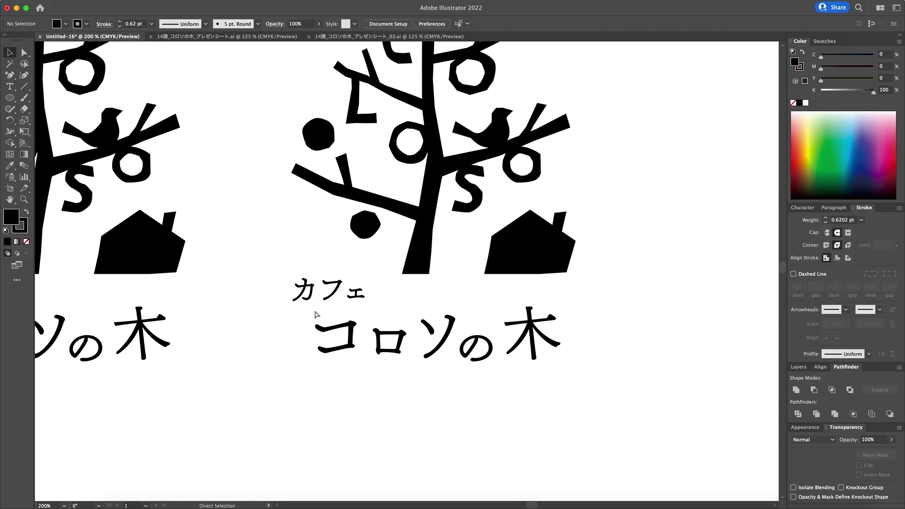
# Lower the ロ slightly and tilt and raise the コ in the new copy's name to stagger the characters
pyautogui.moveTo(353, 351); pyautogui.dragTo(411, 384)
pyautogui.click(352, 346)
pyautogui.click(10, 120)
pyautogui.press('v')
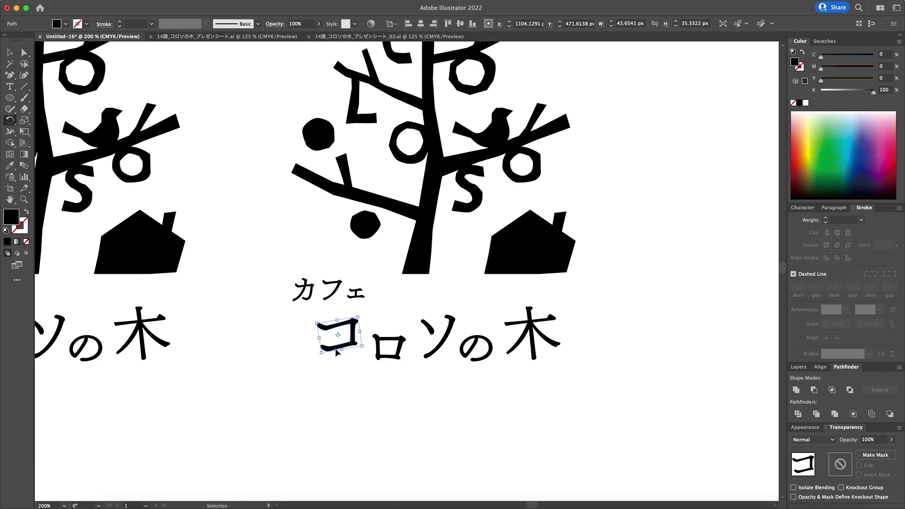
pyautogui.moveTo(337, 352); pyautogui.dragTo(334, 348)
pyautogui.keyDown('super'); pyautogui.click(357, 395); pyautogui.keyUp('super')
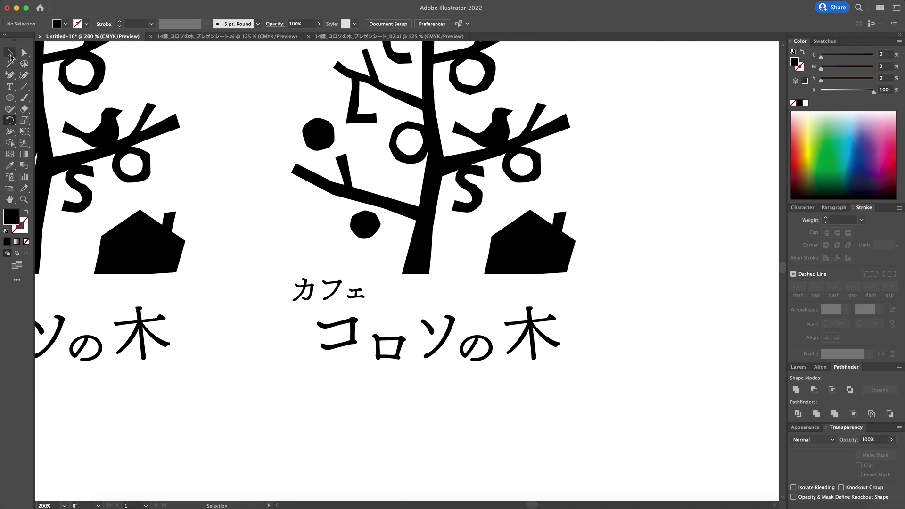
# Nudge the ソ slightly up and the の slightly down in the new copy's name
pyautogui.click(9, 53)
pyautogui.moveTo(443, 346); pyautogui.dragTo(442, 343)
pyautogui.click(480, 366)
pyautogui.press('a')
pyautogui.click(489, 360)
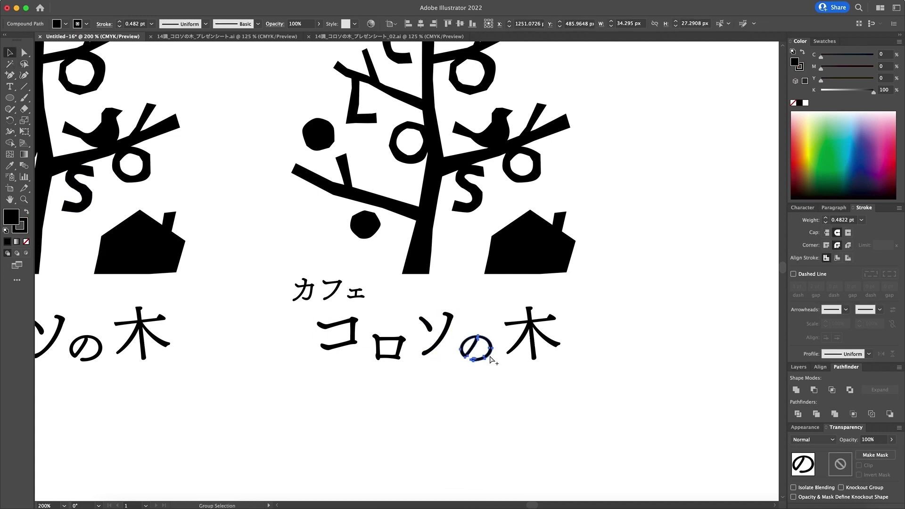
pyautogui.moveTo(488, 356); pyautogui.dragTo(487, 359)
pyautogui.click(503, 307)
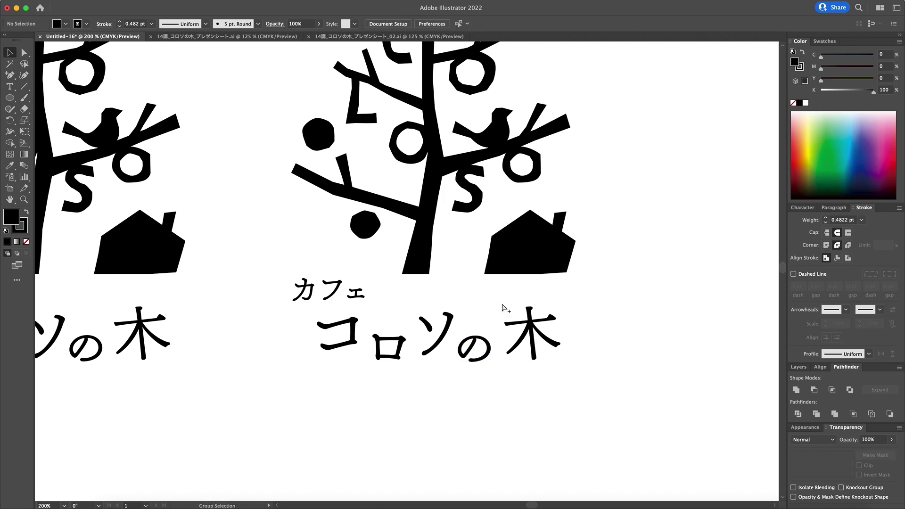
# Nudge the 木 slightly up and left and the ソ slightly left in the new copy's name
pyautogui.moveTo(552, 343); pyautogui.dragTo(549, 340)
pyautogui.click(524, 396)
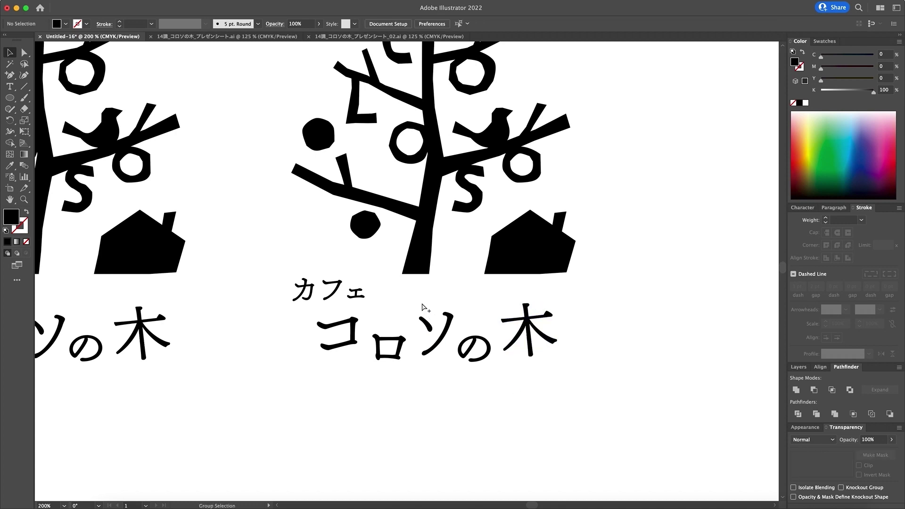
pyautogui.moveTo(439, 347); pyautogui.dragTo(438, 347)
pyautogui.click(445, 390)
# Rotate the の in the new copy's name slightly counterclockwise
pyautogui.moveTo(451, 380); pyautogui.dragTo(483, 334)
pyautogui.press('r')
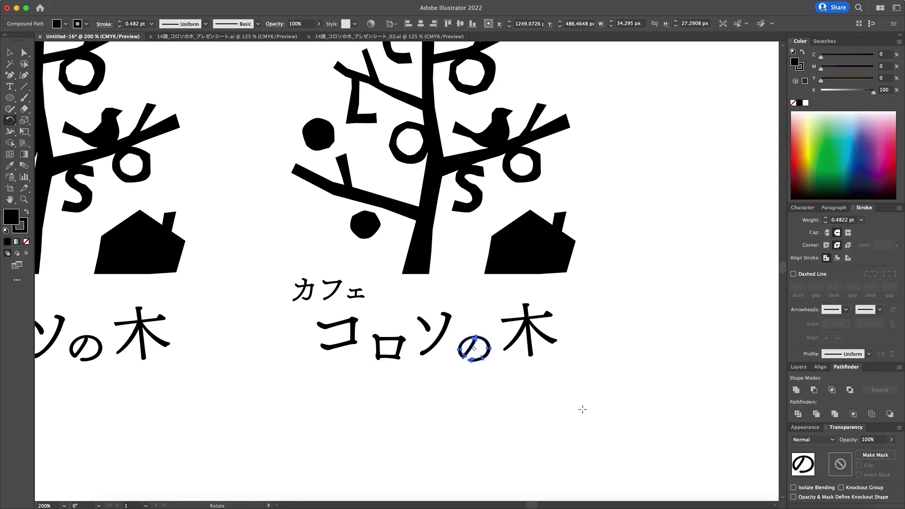
pyautogui.moveTo(582, 411); pyautogui.dragTo(588, 405)
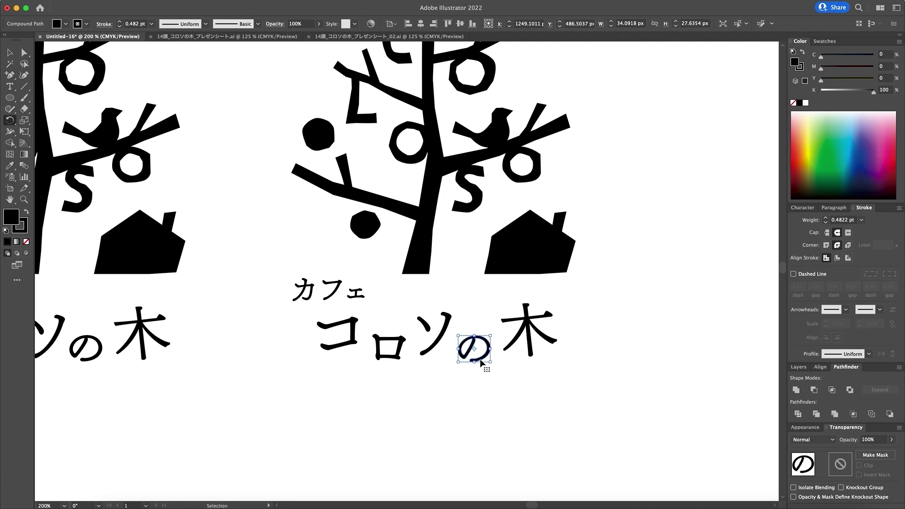
pyautogui.moveTo(483, 357); pyautogui.dragTo(482, 360)
pyautogui.press('super+equal')
pyautogui.press('super+equal')
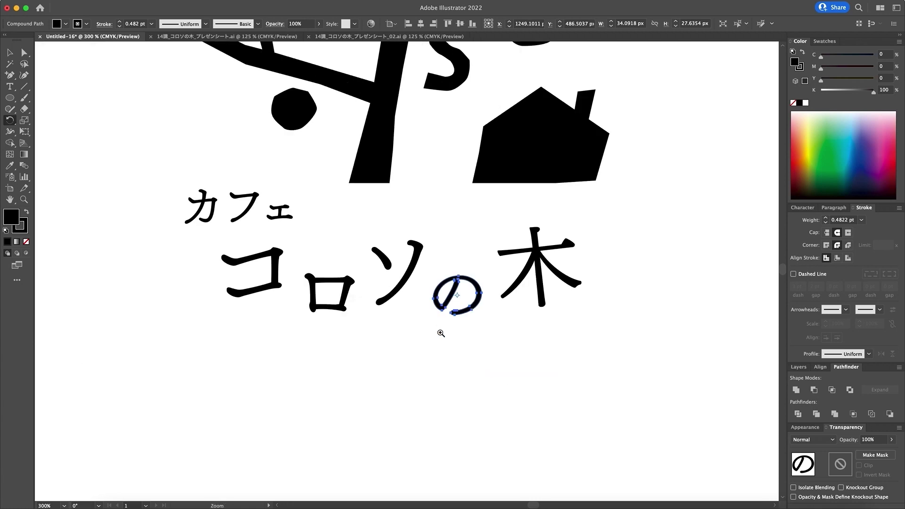
# Nudge the の slightly left and the ロ slightly left and down in the new copy's name
pyautogui.moveTo(423, 220); pyautogui.dragTo(420, 221)
pyautogui.click(469, 295)
pyautogui.scroll(5, 419, 340)
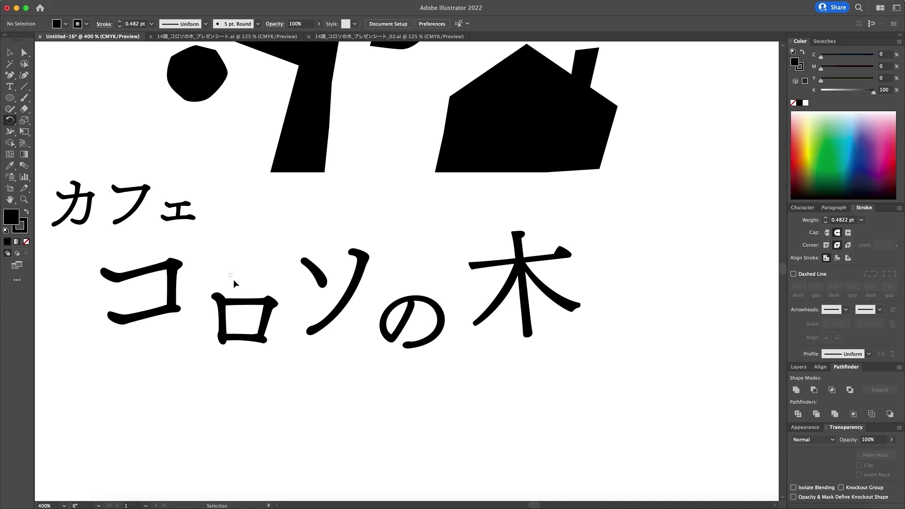
pyautogui.click(263, 341)
pyautogui.moveTo(259, 342); pyautogui.dragTo(256, 344)
pyautogui.keyDown('super'); pyautogui.click(307, 390); pyautogui.keyUp('super')
# Nudge the コ and the ロ individually slightly right to even out their spacing
pyautogui.keyDown('alt'); pyautogui.keyDown('super'); pyautogui.click(397, 312); pyautogui.keyUp('super'); pyautogui.keyUp('alt')
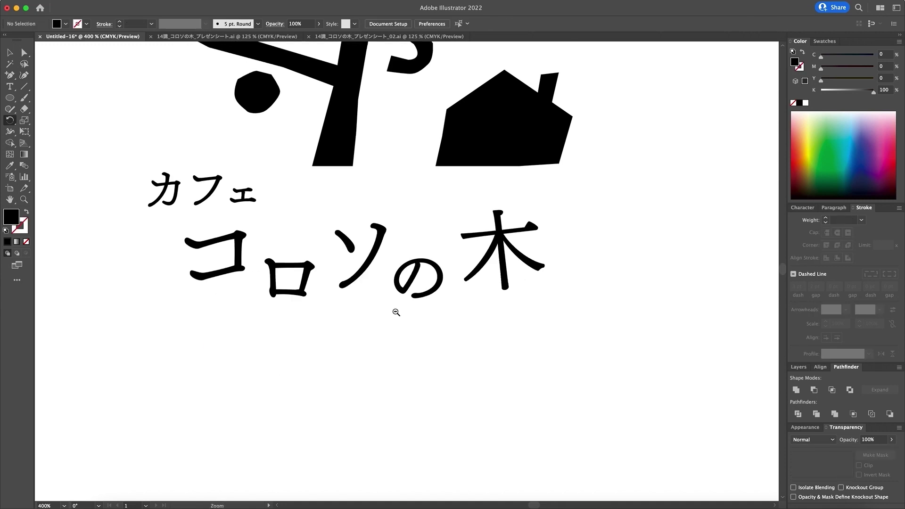
pyautogui.keyDown('alt'); pyautogui.keyDown('super'); pyautogui.click(396, 313); pyautogui.keyUp('super'); pyautogui.keyUp('alt')
pyautogui.moveTo(414, 257); pyautogui.dragTo(391, 364)
pyautogui.click(391, 365)
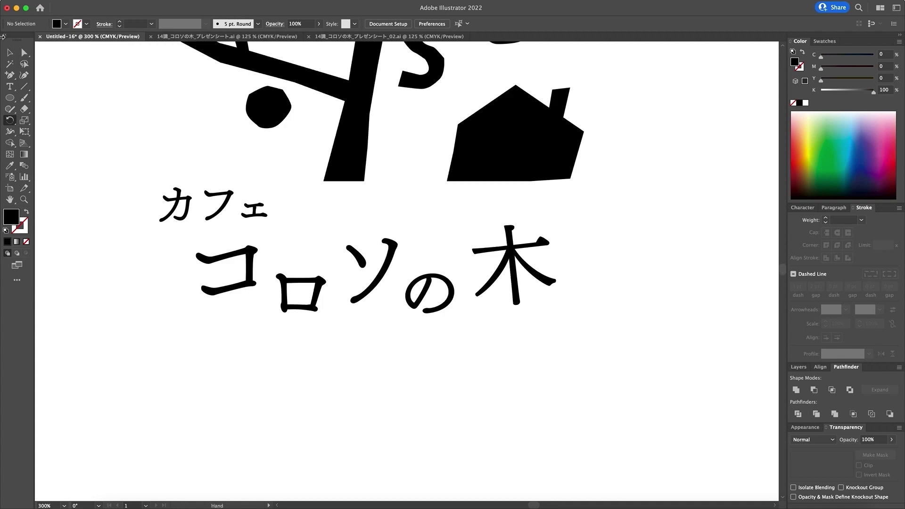
pyautogui.click(9, 52)
pyautogui.click(233, 290)
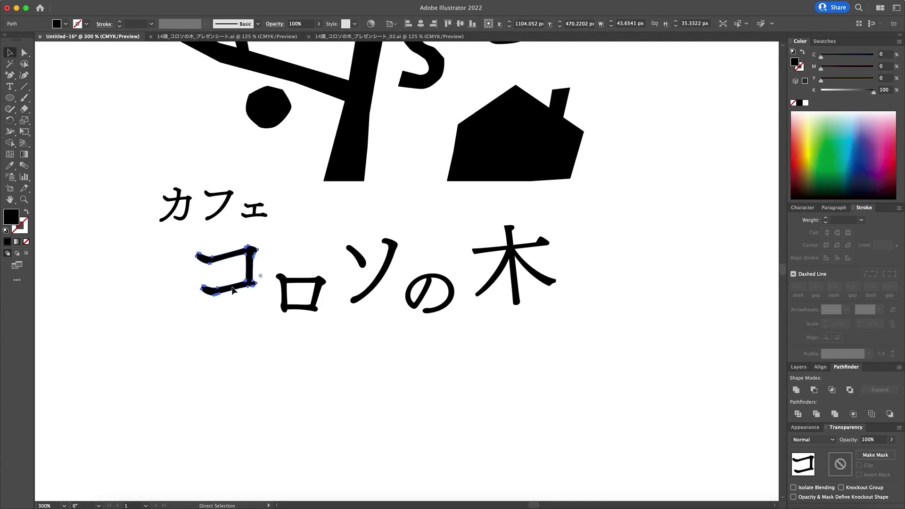
pyautogui.moveTo(232, 290); pyautogui.dragTo(234, 290)
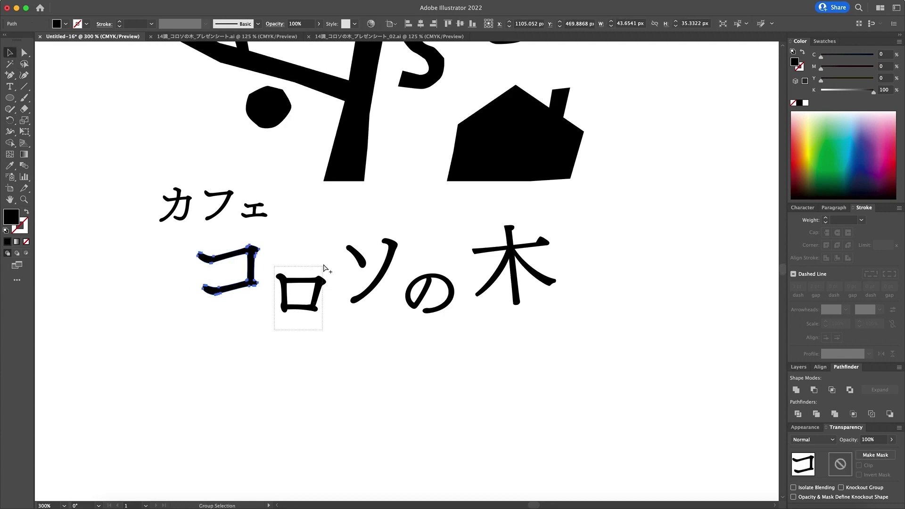
pyautogui.keyDown('shift'); pyautogui.click(319, 298); pyautogui.keyUp('shift')
pyautogui.moveTo(318, 298); pyautogui.dragTo(320, 297)
pyautogui.click(346, 338)
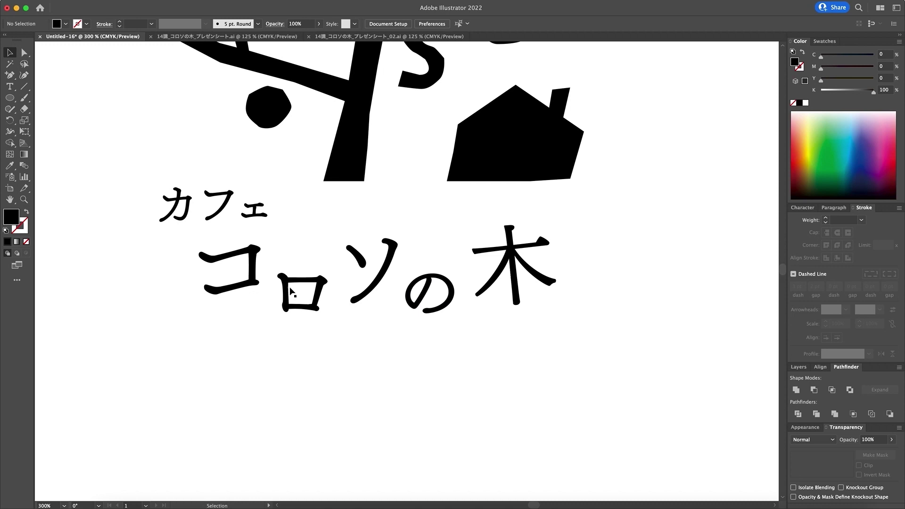
# Shift the コ and ロ together slightly right, toward the ソ
pyautogui.moveTo(202, 251); pyautogui.dragTo(337, 363)
pyautogui.click(325, 360)
pyautogui.press('v')
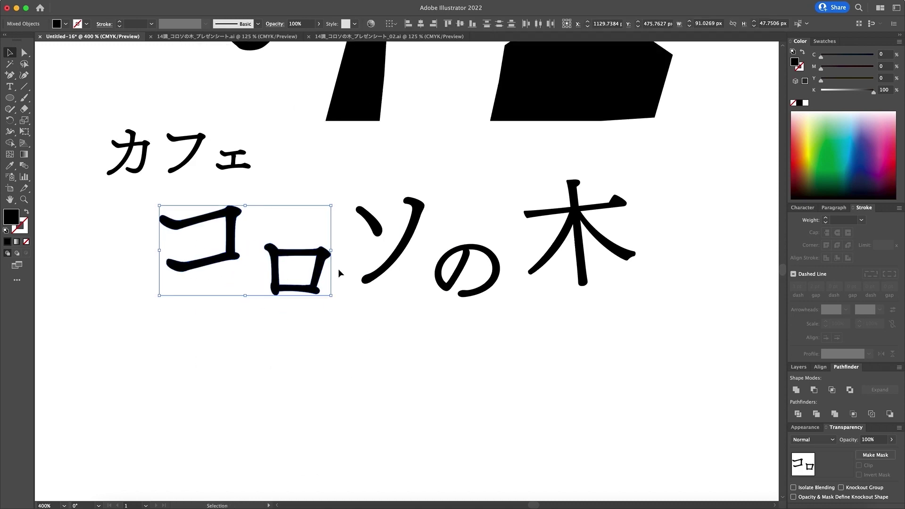
pyautogui.moveTo(324, 268); pyautogui.dragTo(323, 267)
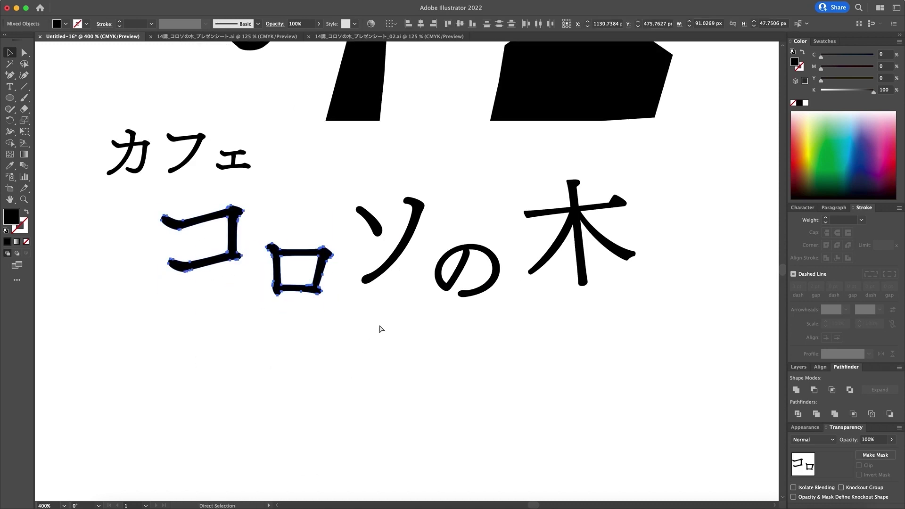
pyautogui.click(380, 330)
# Nudge the の slightly left, closer to the ソ
pyautogui.moveTo(514, 285); pyautogui.dragTo(471, 333)
pyautogui.keyDown('alt'); pyautogui.click(454, 323); pyautogui.keyUp('alt')
pyautogui.keyDown('alt'); pyautogui.click(455, 296); pyautogui.keyUp('alt')
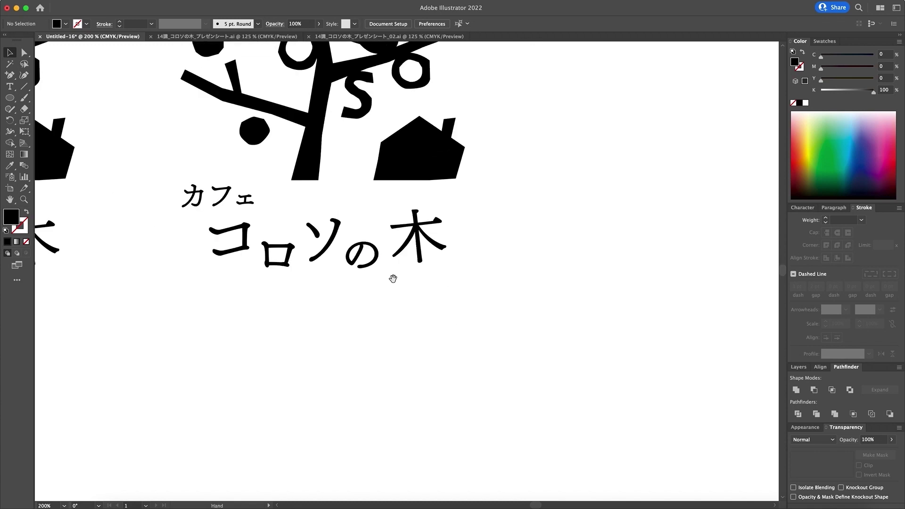
pyautogui.scroll(2, 394, 302)
pyautogui.click(364, 300)
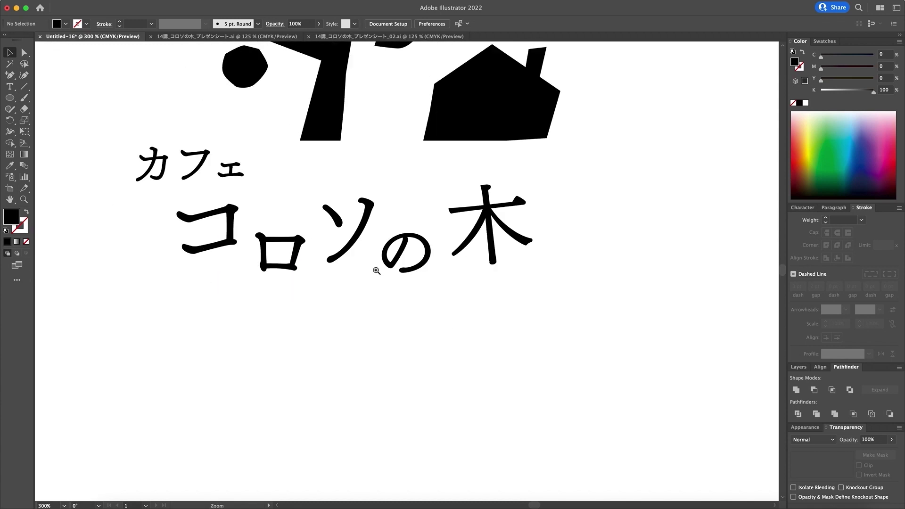
pyautogui.click(375, 263)
pyautogui.moveTo(424, 224); pyautogui.dragTo(486, 307)
pyautogui.click(387, 240)
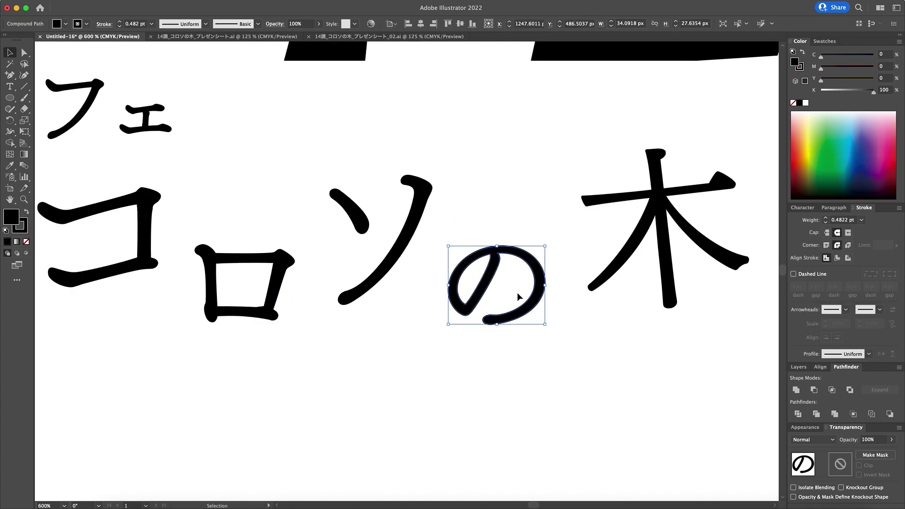
pyautogui.press('a')
pyautogui.moveTo(537, 283); pyautogui.dragTo(534, 284)
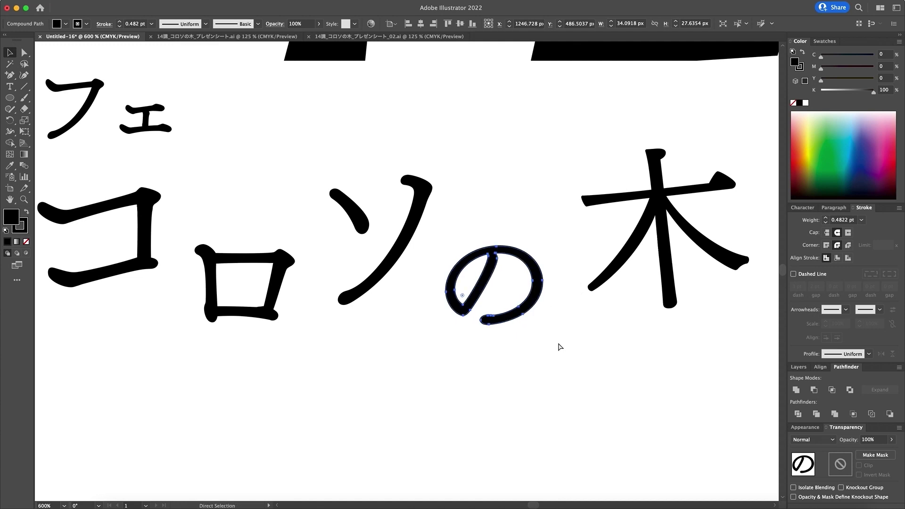
pyautogui.click(559, 346)
# Move the コ slightly up and right in the new copy's name
pyautogui.keyDown('alt'); pyautogui.click(441, 259); pyautogui.keyUp('alt')
pyautogui.keyDown('alt'); pyautogui.click(440, 260); pyautogui.keyUp('alt')
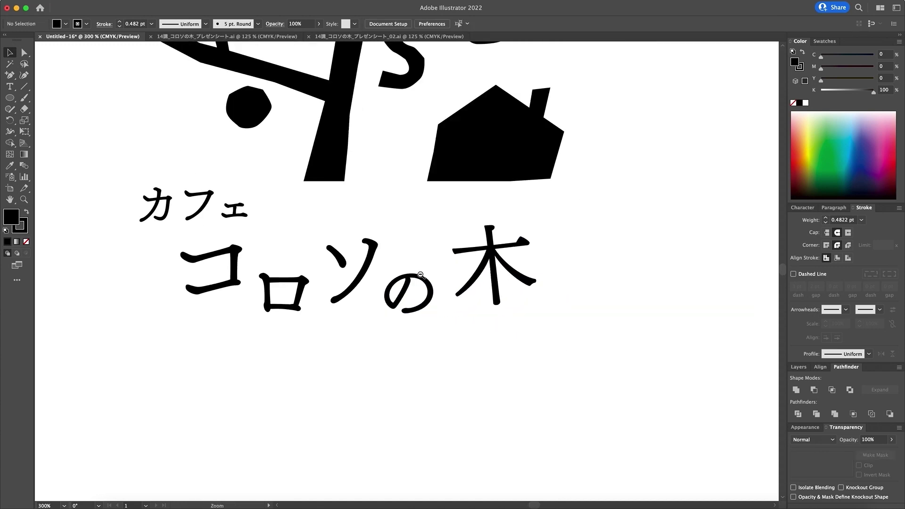
pyautogui.keyDown('alt'); pyautogui.click(420, 275); pyautogui.keyUp('alt')
pyautogui.keyDown('alt'); pyautogui.click(427, 283); pyautogui.keyUp('alt')
pyautogui.keyDown('alt'); pyautogui.click(398, 285); pyautogui.keyUp('alt')
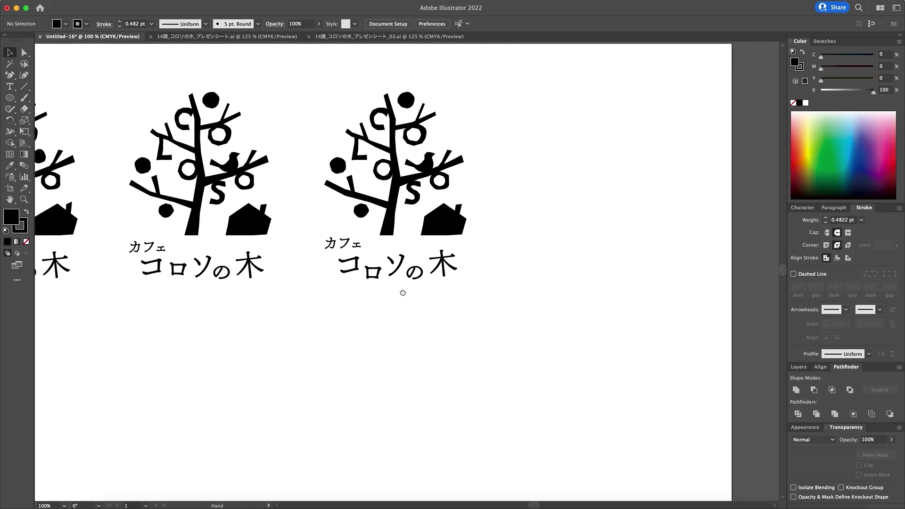
pyautogui.click(410, 279)
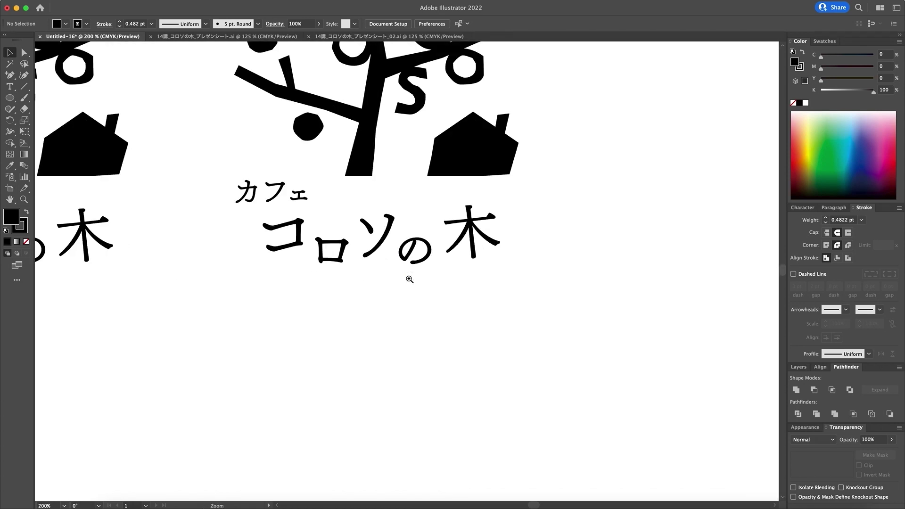
pyautogui.moveTo(274, 270); pyautogui.dragTo(293, 218)
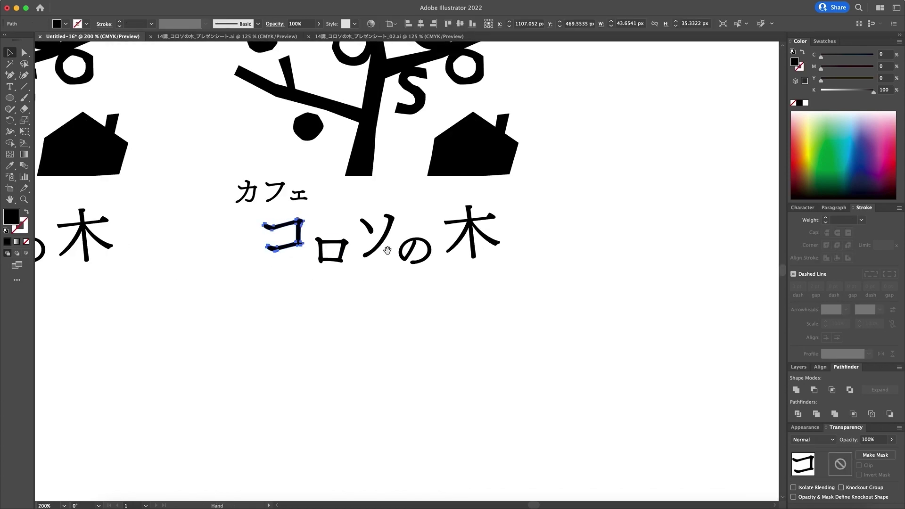
pyautogui.click(388, 242)
pyautogui.click(387, 242)
pyautogui.moveTo(261, 318); pyautogui.dragTo(263, 315)
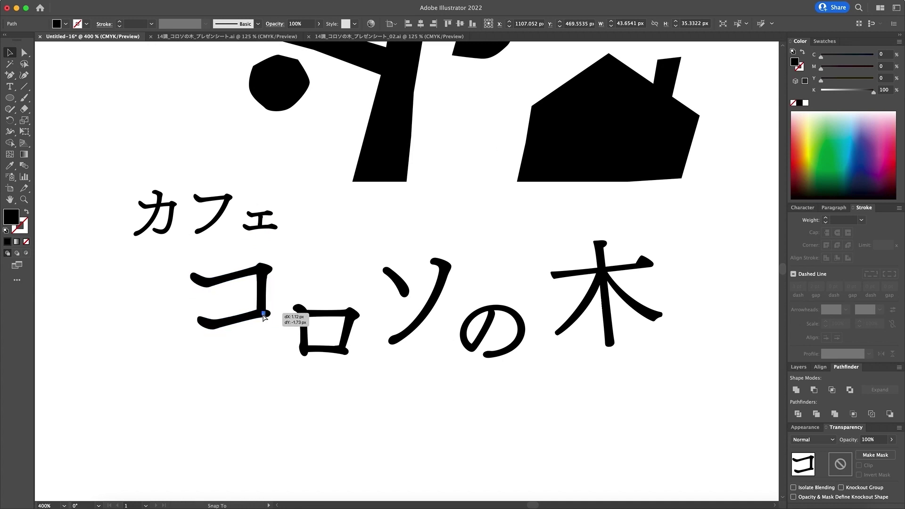
# Nudge the 木 at the end of the name slightly up and left, closer to the の
pyautogui.click(630, 352)
pyautogui.click(613, 342)
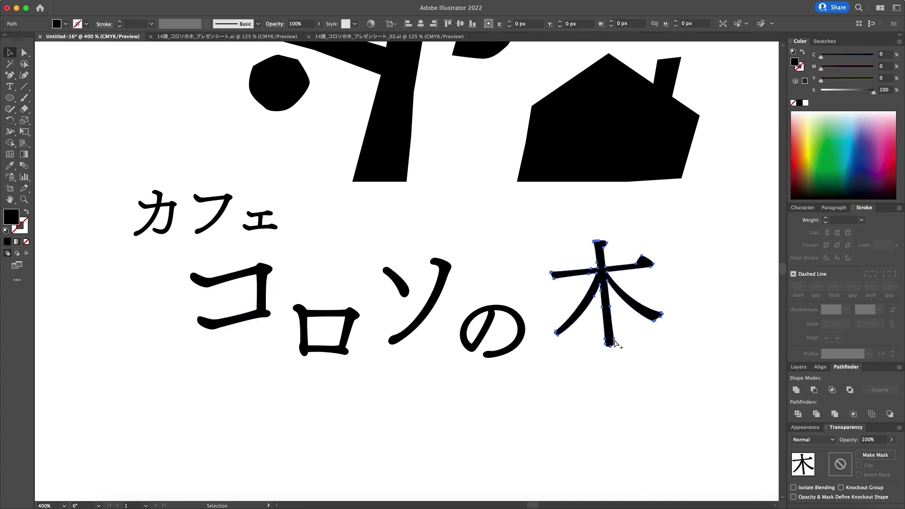
pyautogui.moveTo(608, 337); pyautogui.dragTo(606, 334)
pyautogui.click(681, 360)
# Compare the new copy's staggered lettering with the earlier logo versions beside it
pyautogui.keyDown('alt'); pyautogui.keyDown('super'); pyautogui.click(481, 305); pyautogui.keyUp('super'); pyautogui.keyUp('alt')
pyautogui.keyDown('alt'); pyautogui.keyDown('super'); pyautogui.click(347, 263); pyautogui.keyUp('super'); pyautogui.keyUp('alt')
pyautogui.keyDown('alt'); pyautogui.keyDown('super'); pyautogui.click(393, 282); pyautogui.keyUp('super'); pyautogui.keyUp('alt')
pyautogui.keyDown('alt'); pyautogui.keyDown('super'); pyautogui.click(393, 282); pyautogui.keyUp('super'); pyautogui.keyUp('alt')
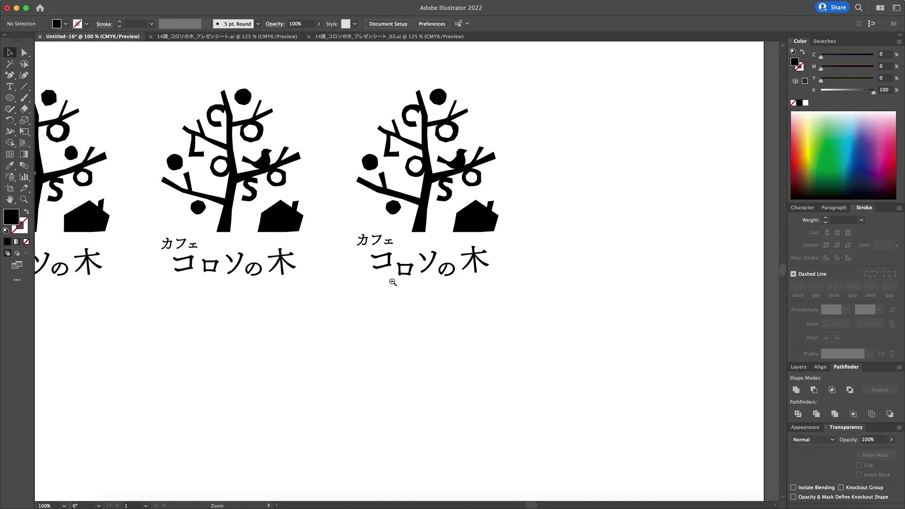
pyautogui.moveTo(397, 280); pyautogui.dragTo(401, 303)
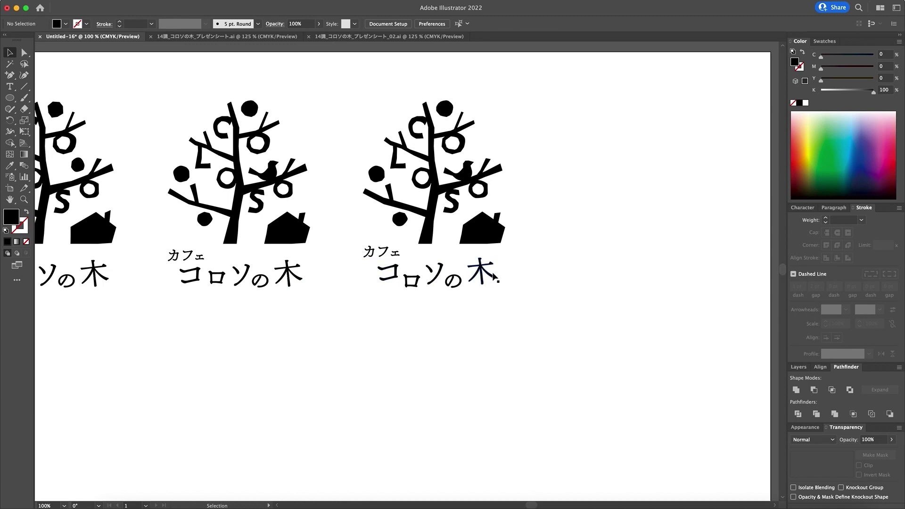
pyautogui.press('space')
pyautogui.press('alt+super+space')
pyautogui.keyDown('ctrl'); pyautogui.keyDown('alt'); pyautogui.click(444, 256); pyautogui.keyUp('alt'); pyautogui.keyUp('ctrl')
pyautogui.moveTo(427, 278); pyautogui.dragTo(485, 234)
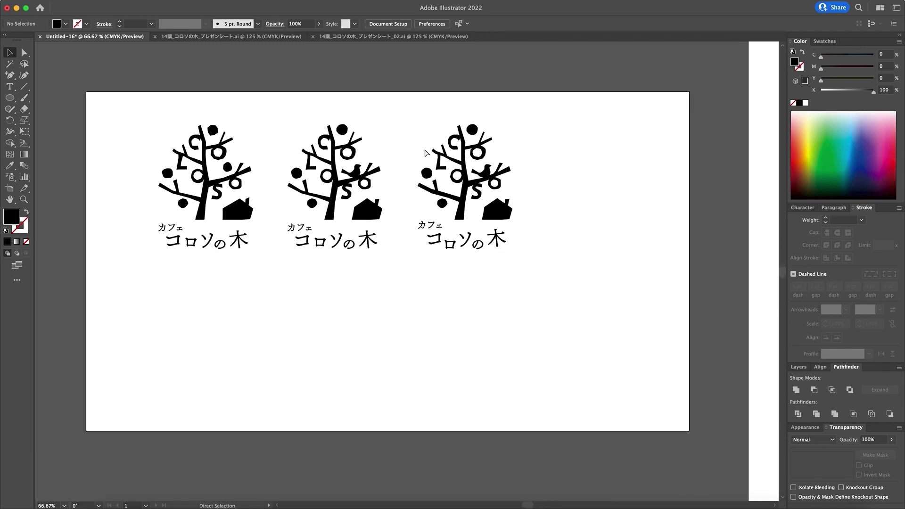
pyautogui.press('alt')
pyautogui.moveTo(417, 131); pyautogui.dragTo(547, 284)
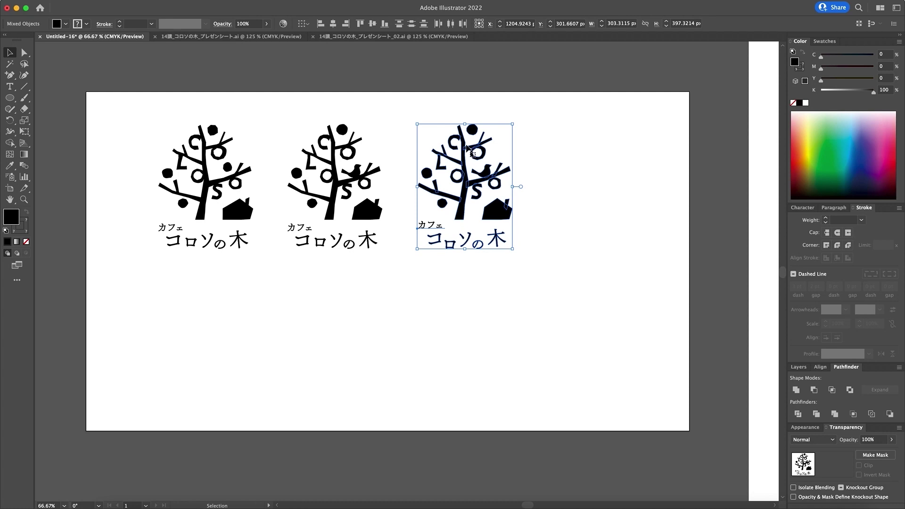
pyautogui.press('a')
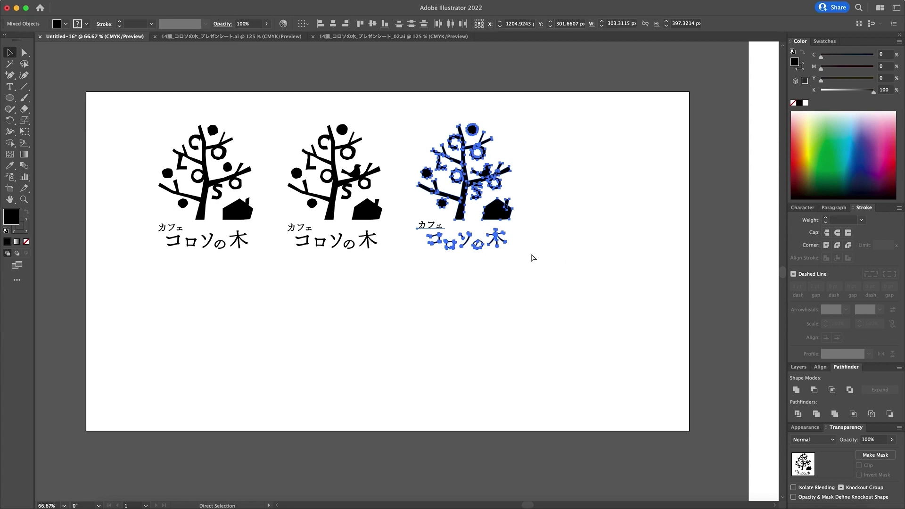
pyautogui.press('v')
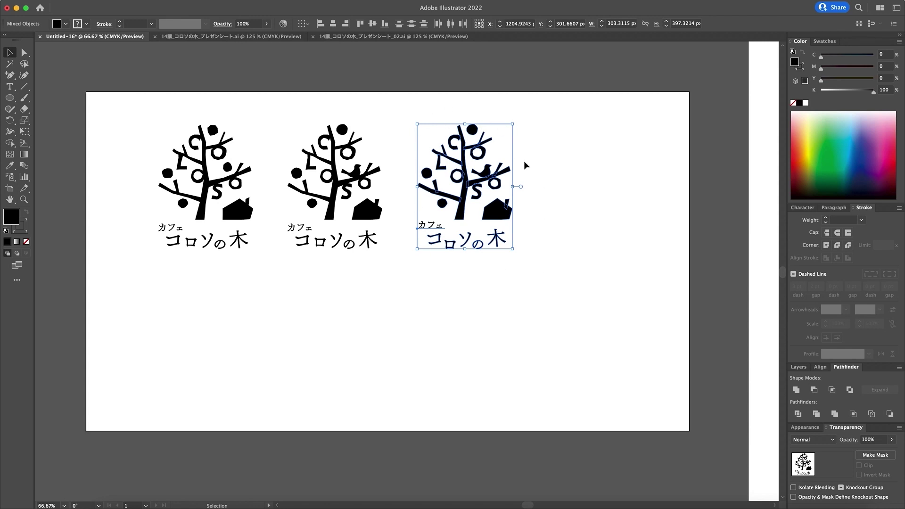
pyautogui.press('a')
pyautogui.click(456, 294)
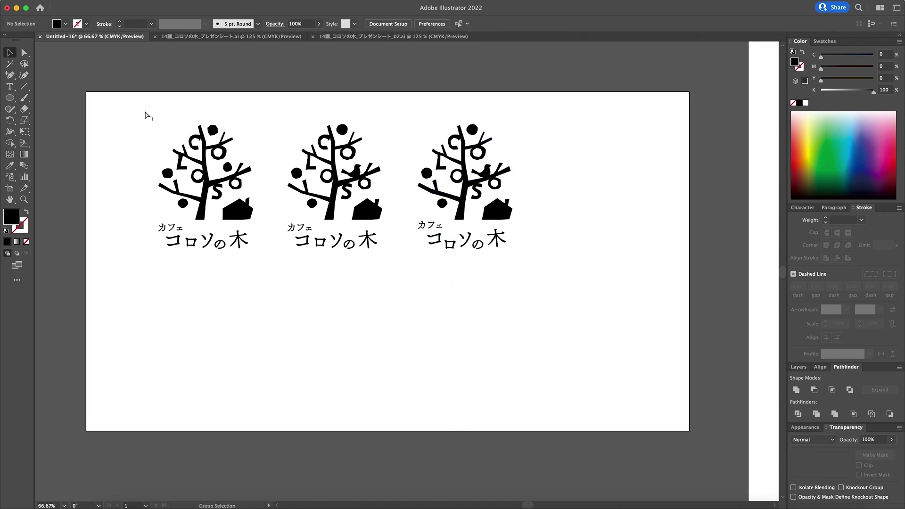
# Move the two earlier logo versions off the artboard and place the newest logo in the artboard's centre
pyautogui.moveTo(144, 109); pyautogui.dragTo(441, 288)
pyautogui.press('super+minus')
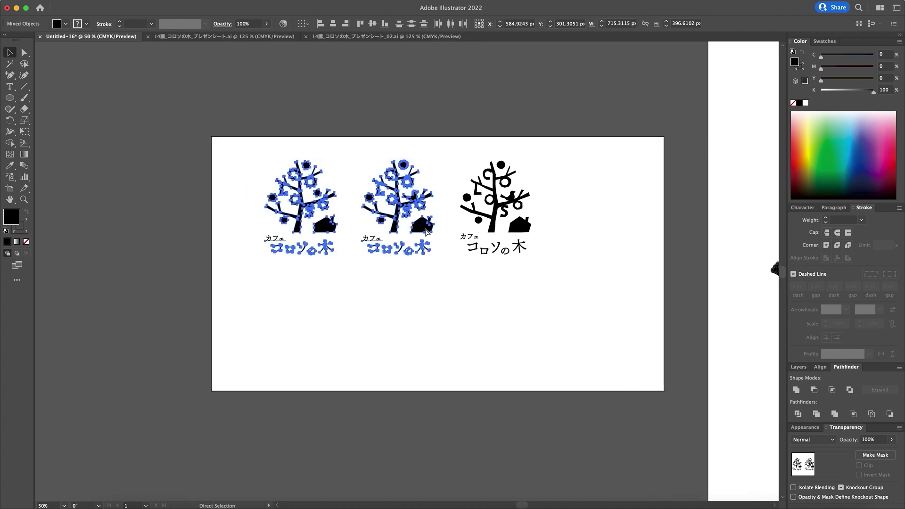
pyautogui.moveTo(427, 230); pyautogui.dragTo(173, 135)
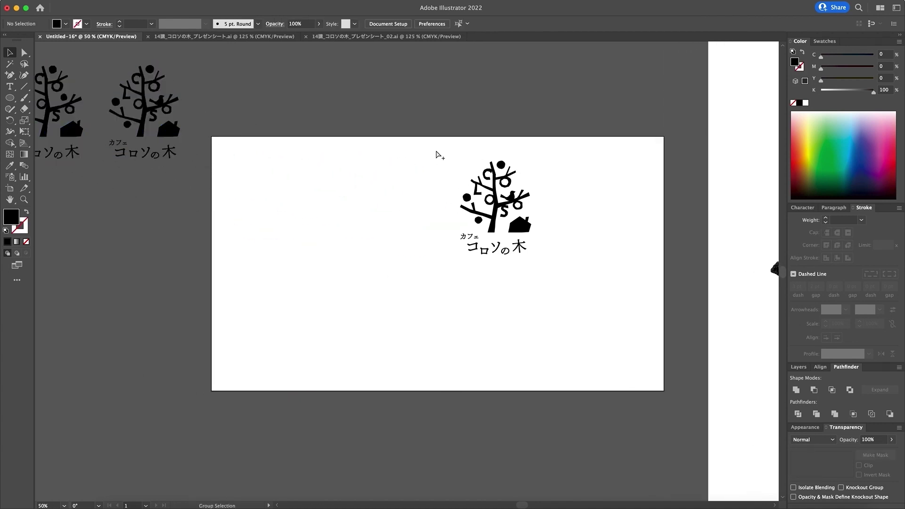
pyautogui.moveTo(437, 152); pyautogui.dragTo(576, 273)
pyautogui.moveTo(521, 229); pyautogui.dragTo(460, 286)
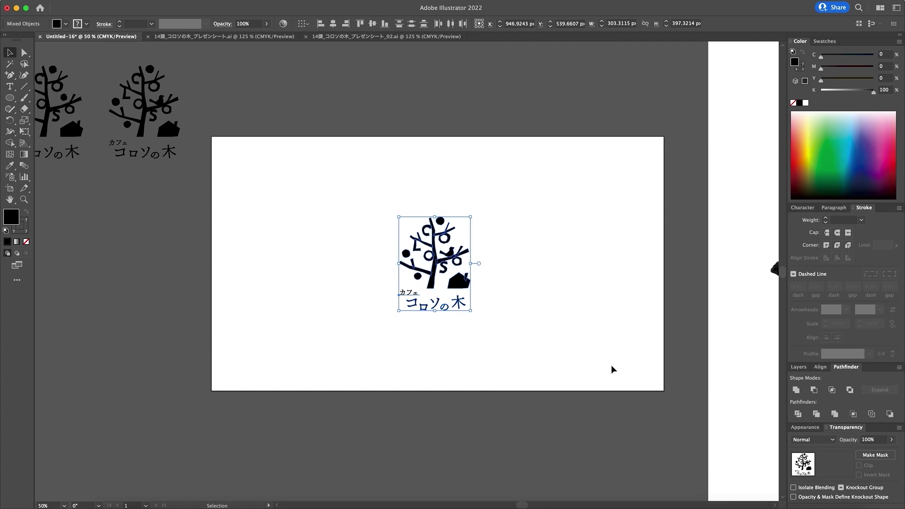
# Scale the centred logo up proportionally around its centre so it fills more of the artboard, and deselect it
pyautogui.press('space')
pyautogui.press('super+equal')
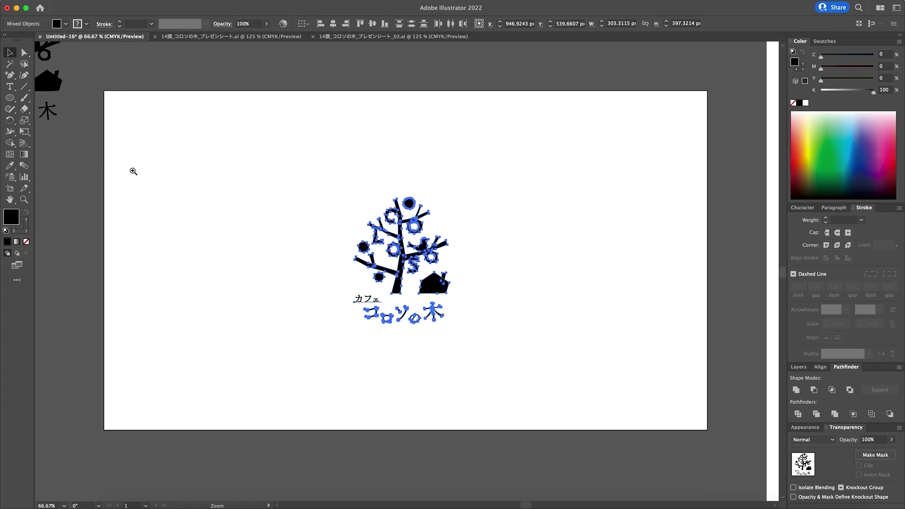
pyautogui.press('s')
pyautogui.moveTo(271, 181); pyautogui.dragTo(205, 126)
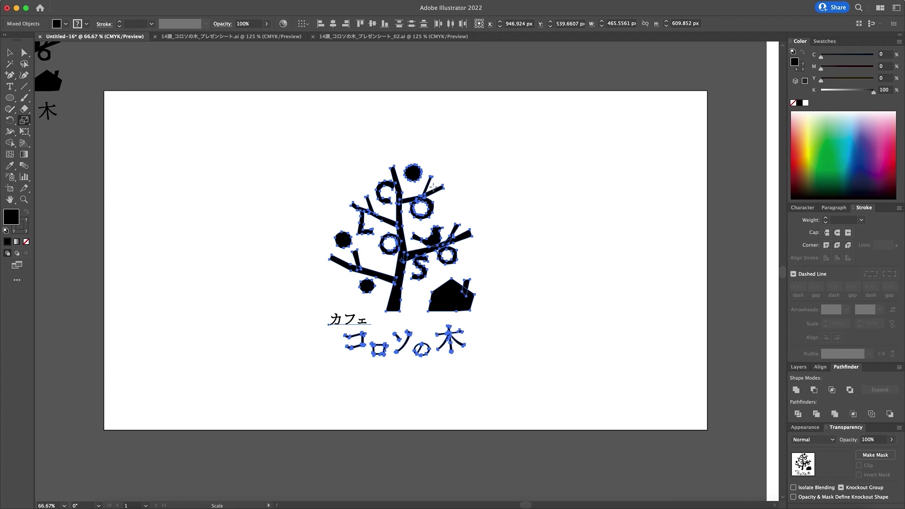
pyautogui.moveTo(327, 153); pyautogui.dragTo(326, 153)
pyautogui.press('super+shift+a')
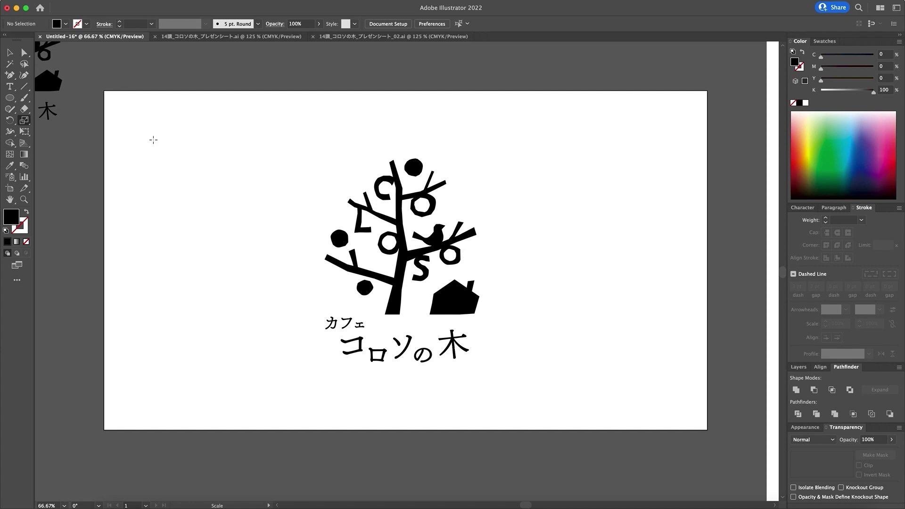
# Move the enlarged logo off the artboard, placing it below the two earlier logo versions, and deselect it
pyautogui.hscroll(-1, 279, 151)
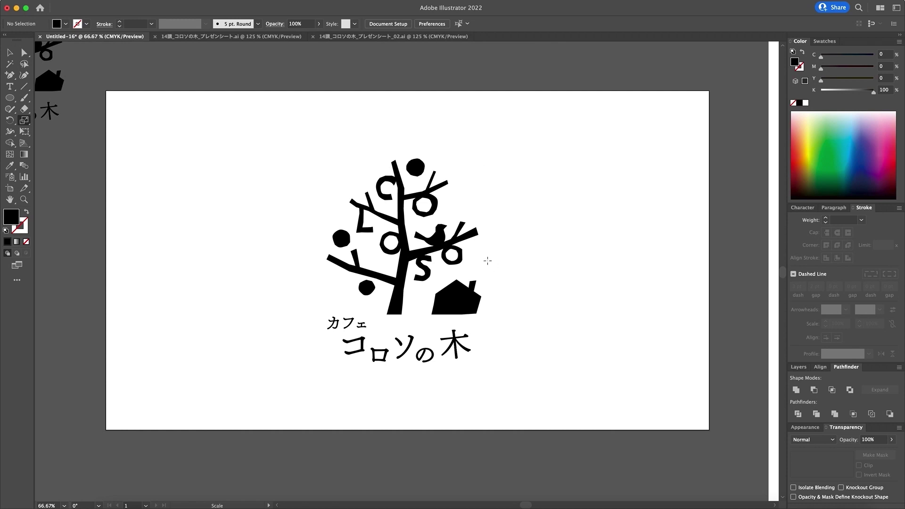
pyautogui.press('space')
pyautogui.press('super+alt+space')
pyautogui.keyDown('alt'); pyautogui.keyDown('super'); pyautogui.click(391, 269); pyautogui.keyUp('super'); pyautogui.keyUp('alt')
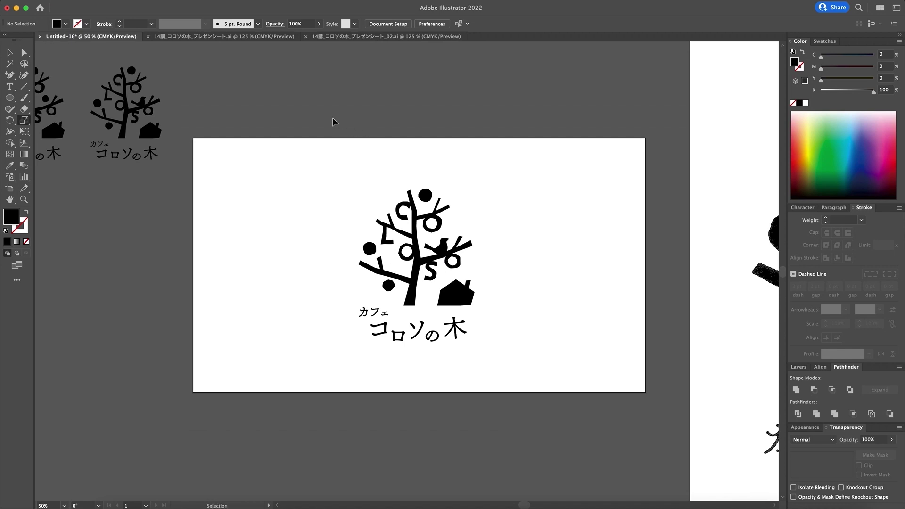
pyautogui.moveTo(334, 121); pyautogui.dragTo(537, 394)
pyautogui.moveTo(464, 303); pyautogui.dragTo(131, 302)
pyautogui.click(262, 325)
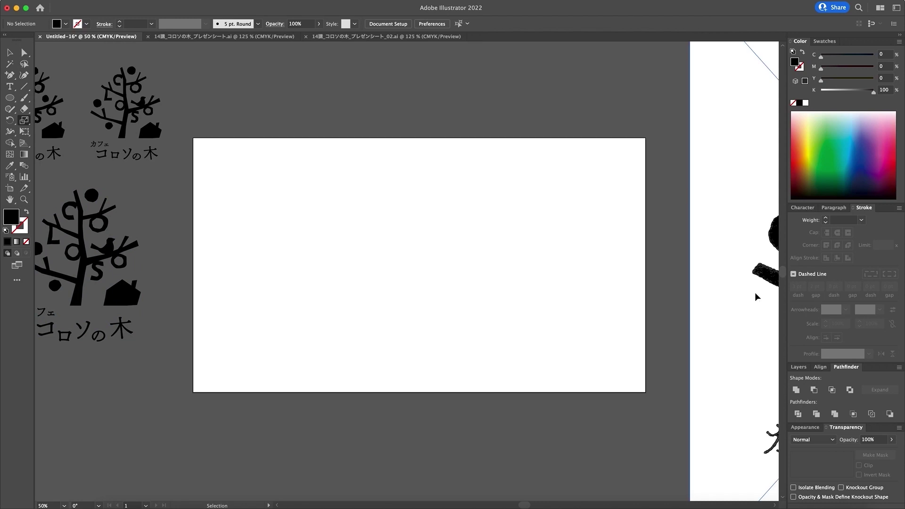
# Move the large linked grayscale logo image onto the artboard area and deselect it
pyautogui.moveTo(755, 297); pyautogui.dragTo(330, 280)
pyautogui.moveTo(622, 293); pyautogui.dragTo(519, 306)
pyautogui.press('super+minus')
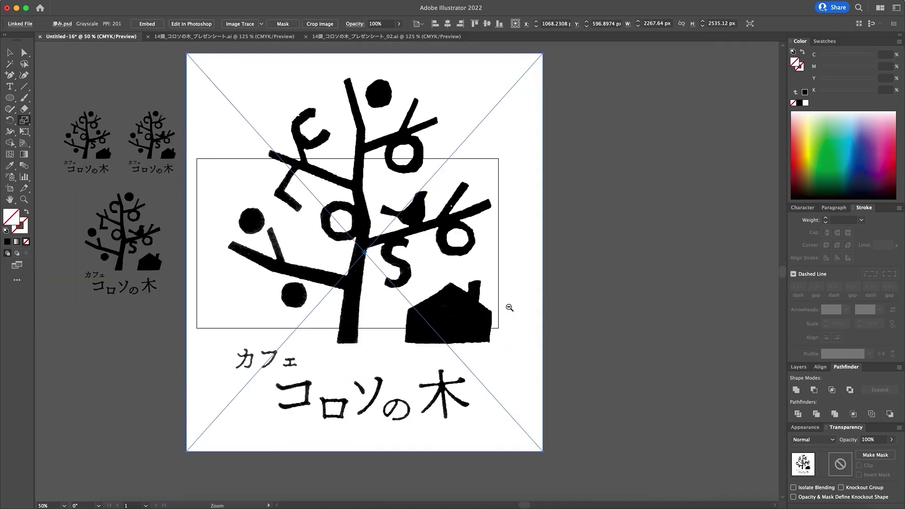
pyautogui.keyDown('super'); pyautogui.click(579, 268); pyautogui.keyUp('super')
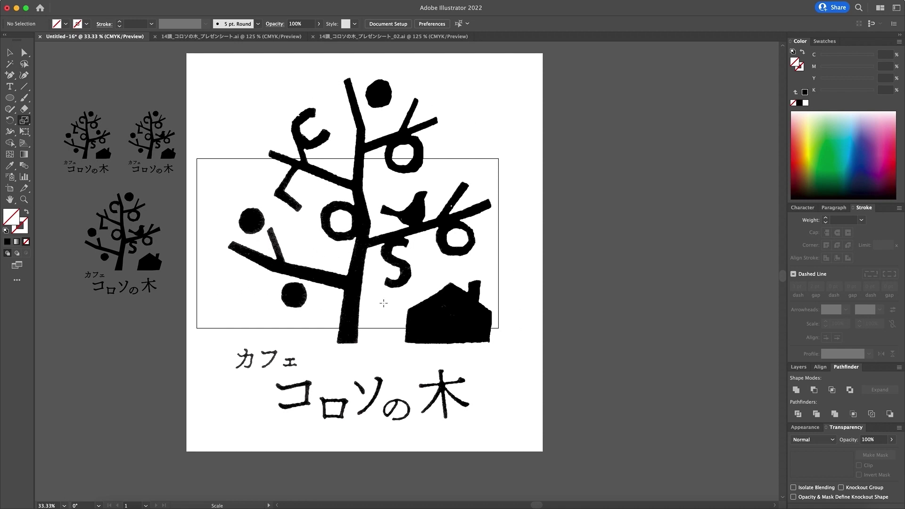
# Examine the edges and ink texture of the linked image's tree, bird, house and Japanese lettering up close
pyautogui.press('z')
pyautogui.click(376, 253)
pyautogui.click(382, 238)
pyautogui.click(399, 240)
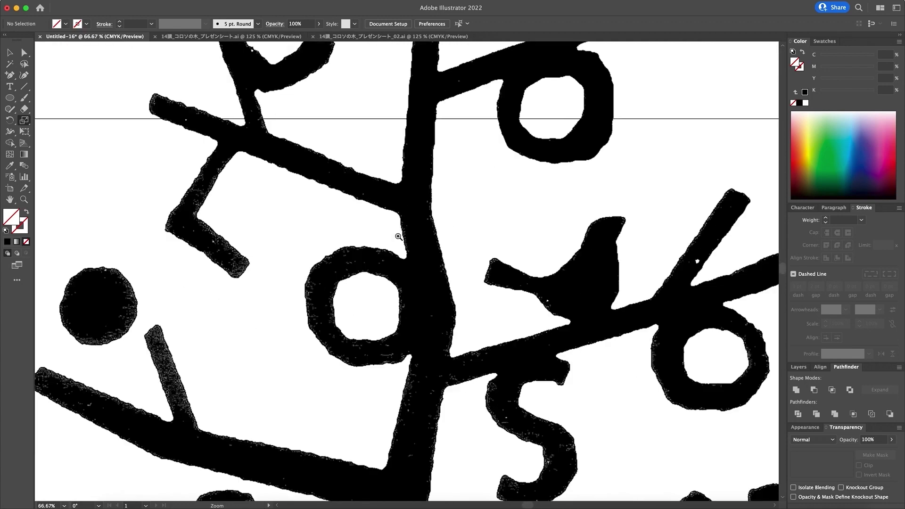
pyautogui.click(200, 239)
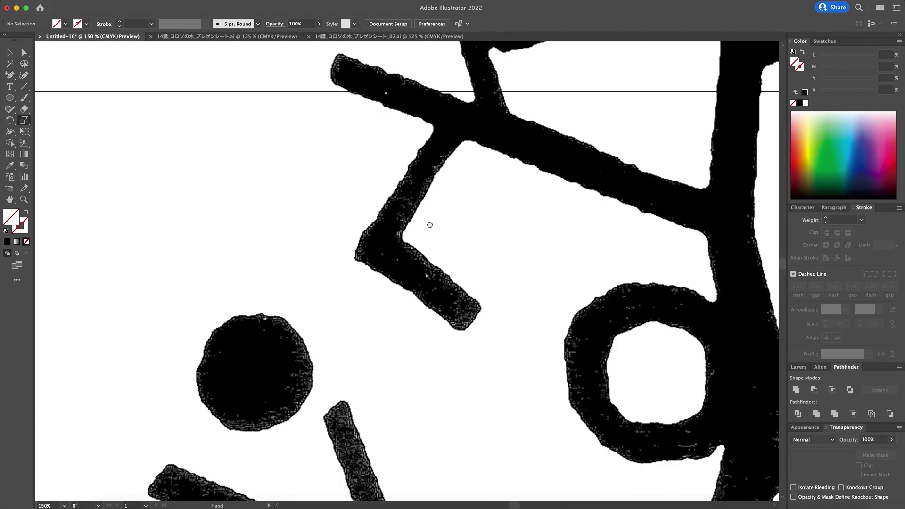
pyautogui.moveTo(429, 226); pyautogui.dragTo(335, 304)
pyautogui.press('super+minus')
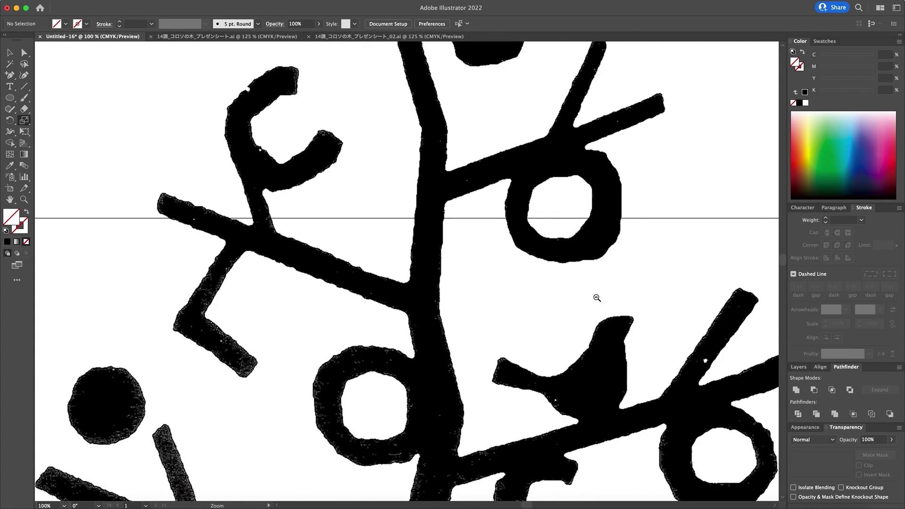
pyautogui.moveTo(449, 271); pyautogui.dragTo(388, 391)
pyautogui.moveTo(566, 426); pyautogui.dragTo(531, 366)
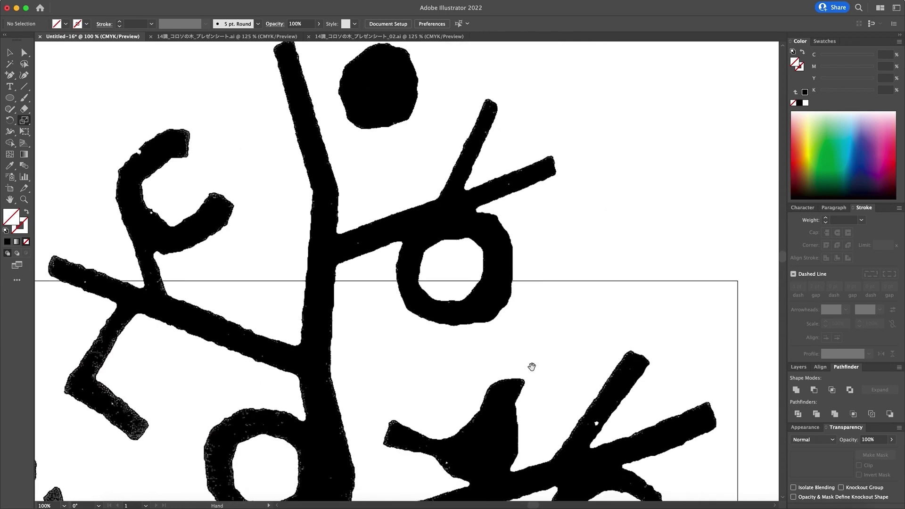
pyautogui.moveTo(584, 384); pyautogui.dragTo(515, 212)
pyautogui.moveTo(574, 356); pyautogui.dragTo(566, 325)
pyautogui.moveTo(538, 451); pyautogui.dragTo(541, 337)
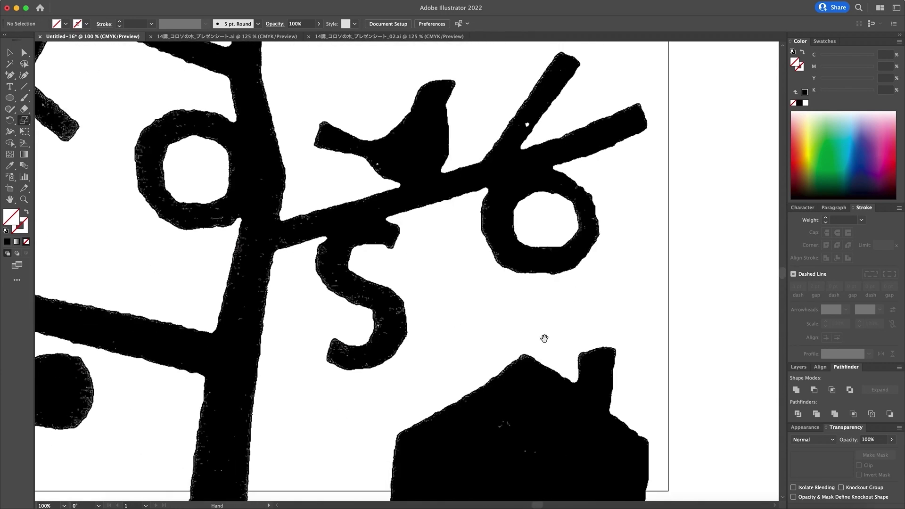
pyautogui.moveTo(434, 443); pyautogui.dragTo(586, 260)
pyautogui.moveTo(500, 368); pyautogui.dragTo(501, 283)
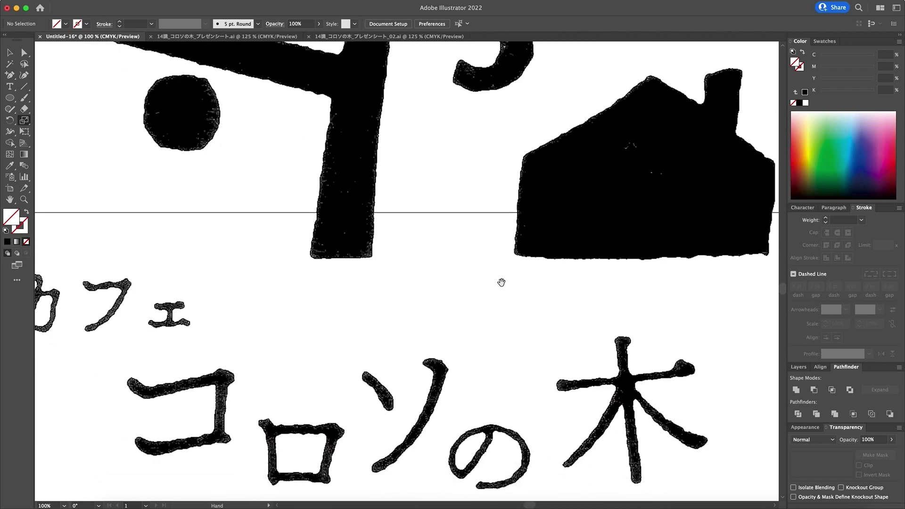
pyautogui.keyDown('alt'); pyautogui.keyDown('super'); pyautogui.click(413, 306); pyautogui.keyUp('super'); pyautogui.keyUp('alt')
pyautogui.keyDown('alt'); pyautogui.keyDown('super'); pyautogui.click(410, 273); pyautogui.keyUp('super'); pyautogui.keyUp('alt')
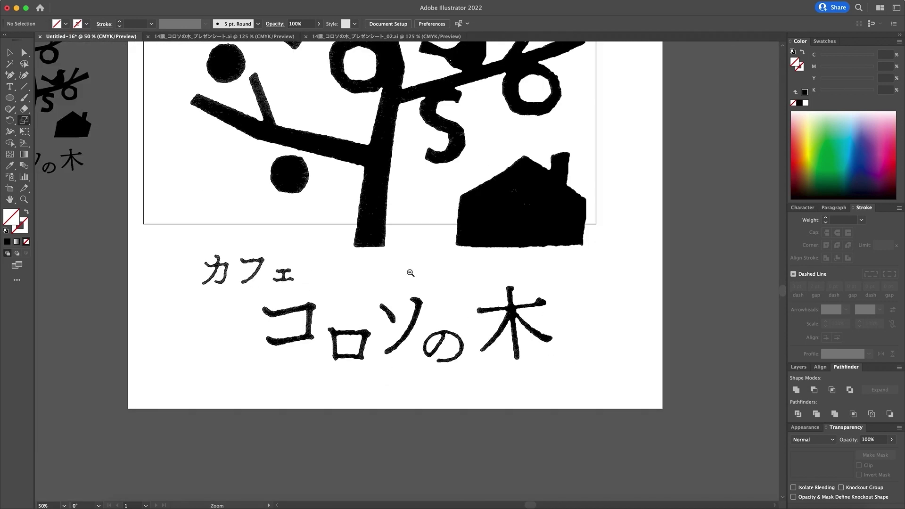
pyautogui.keyDown('alt'); pyautogui.keyDown('super'); pyautogui.click(396, 245); pyautogui.keyUp('super'); pyautogui.keyUp('alt')
pyautogui.moveTo(396, 246); pyautogui.dragTo(370, 315)
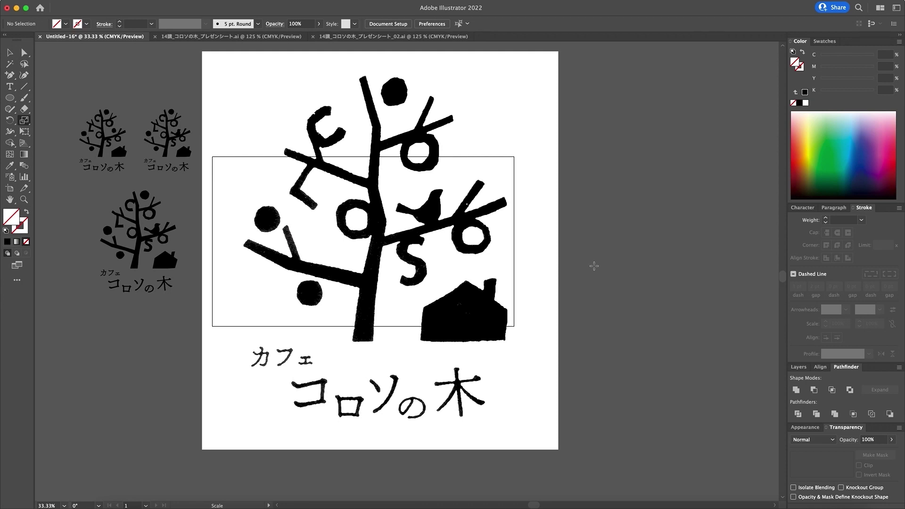
# Select the linked logo image and inspect its branches and letter shapes at a larger size
pyautogui.click(541, 269)
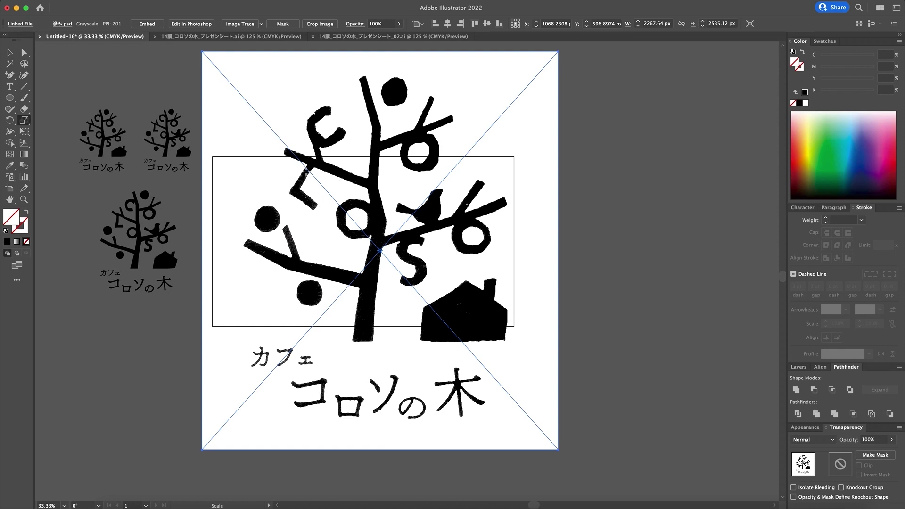
pyautogui.press('space')
pyautogui.press('super+equal')
pyautogui.press('super+equal')
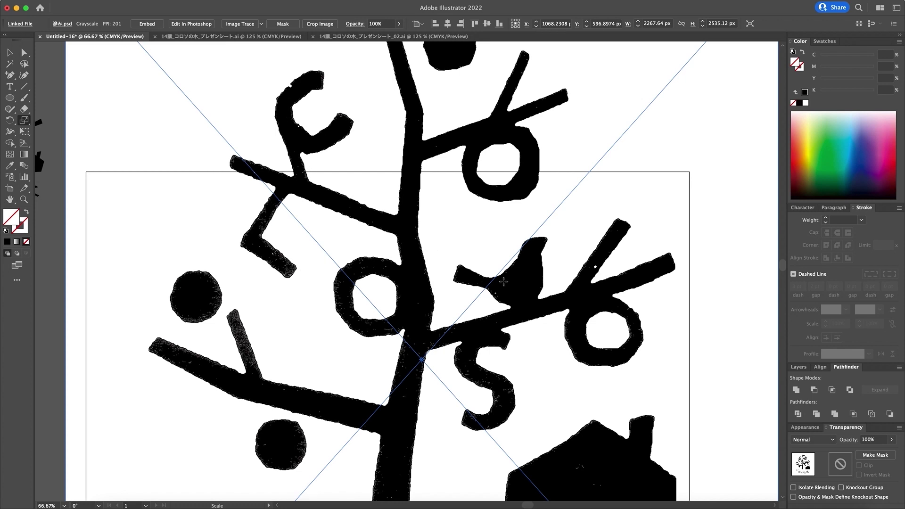
pyautogui.moveTo(477, 330); pyautogui.dragTo(475, 330)
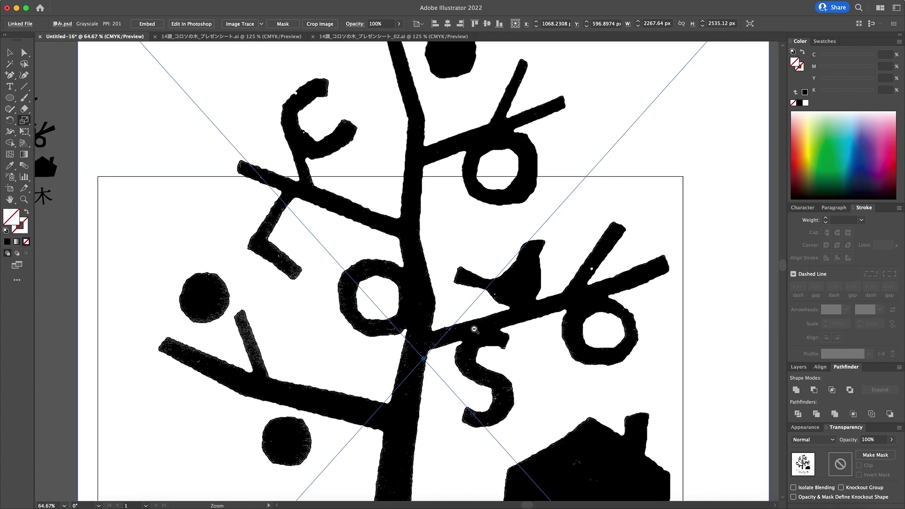
pyautogui.scroll(-1, 513, 335)
pyautogui.scroll(-1, 414, 313)
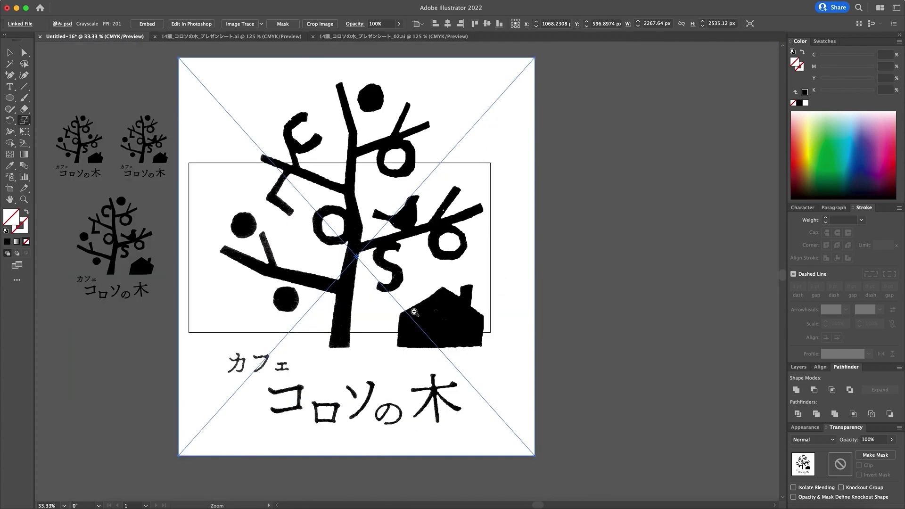
# Swap the linked image for the enlarged vector logo on the artboard as a comparison, and put the image back in its place
pyautogui.press('super')
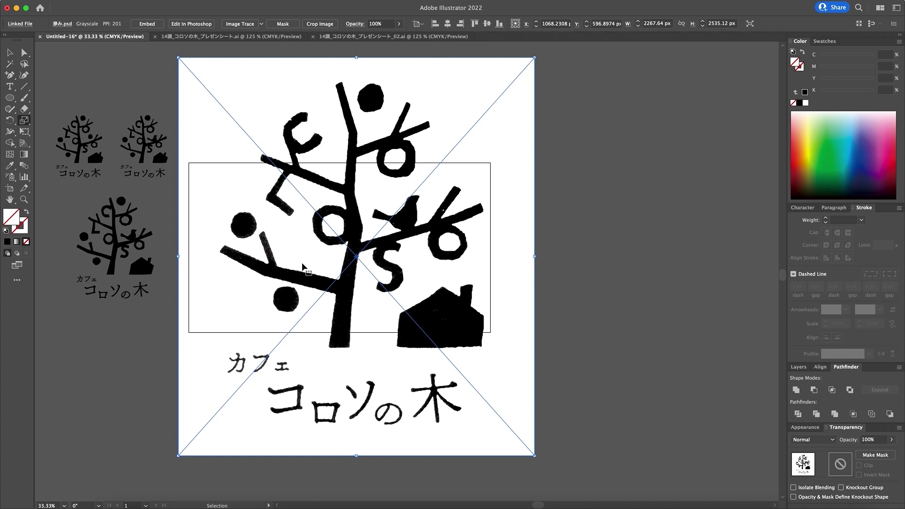
pyautogui.moveTo(303, 267)
pyautogui.mouseDown()
pyautogui.moveTo(367, 266)
pyautogui.moveTo(305, 263)
pyautogui.mouseUp()
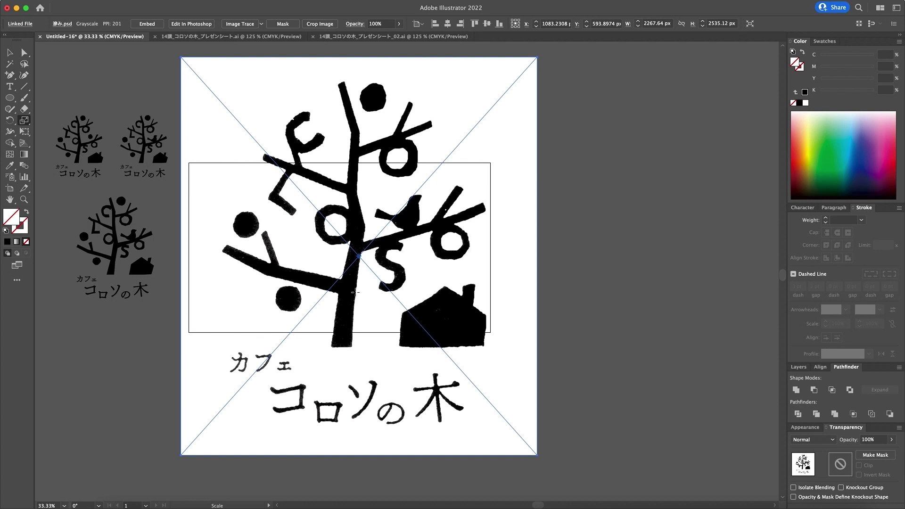
pyautogui.moveTo(367, 308); pyautogui.dragTo(721, 317)
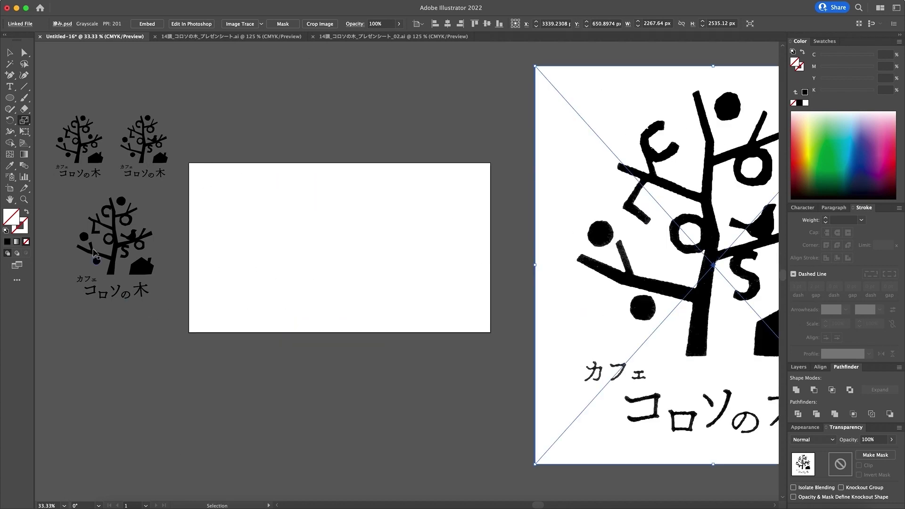
pyautogui.moveTo(75, 202); pyautogui.dragTo(371, 293)
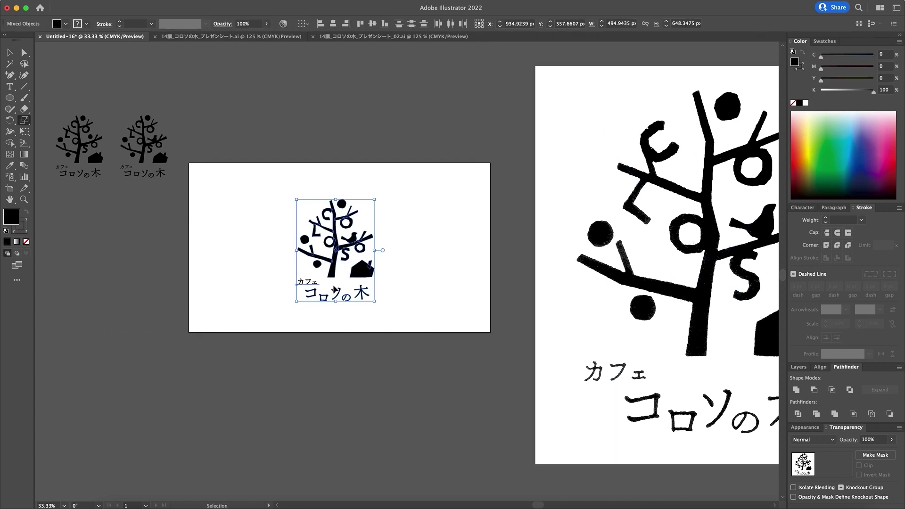
pyautogui.press('s')
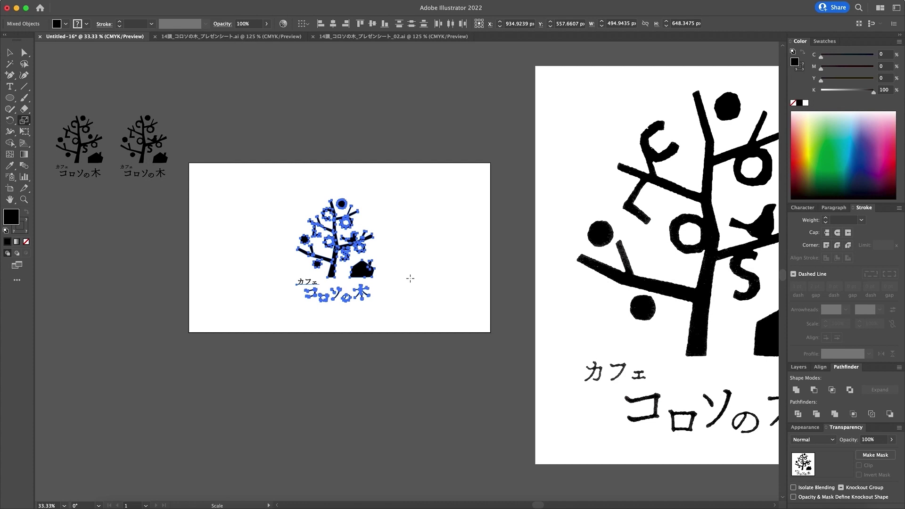
pyautogui.press('v')
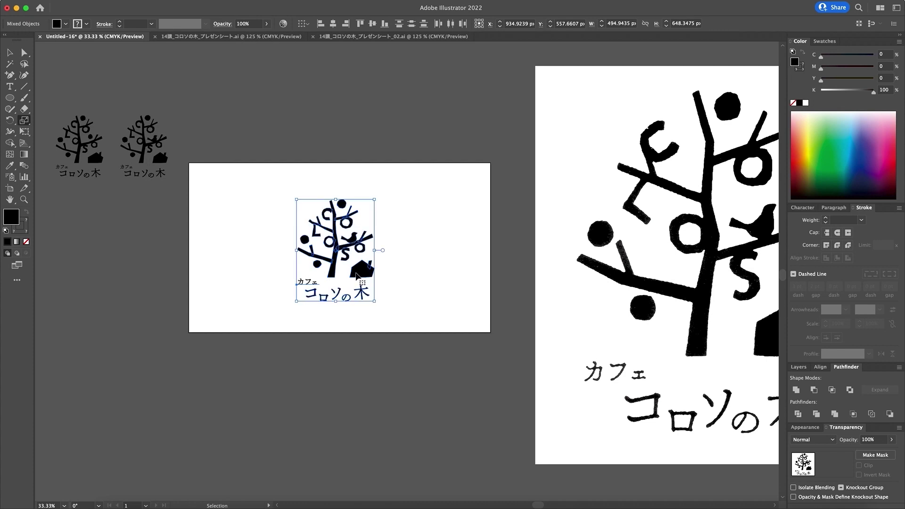
pyautogui.moveTo(375, 272); pyautogui.dragTo(154, 298)
pyautogui.moveTo(675, 268); pyautogui.dragTo(324, 263)
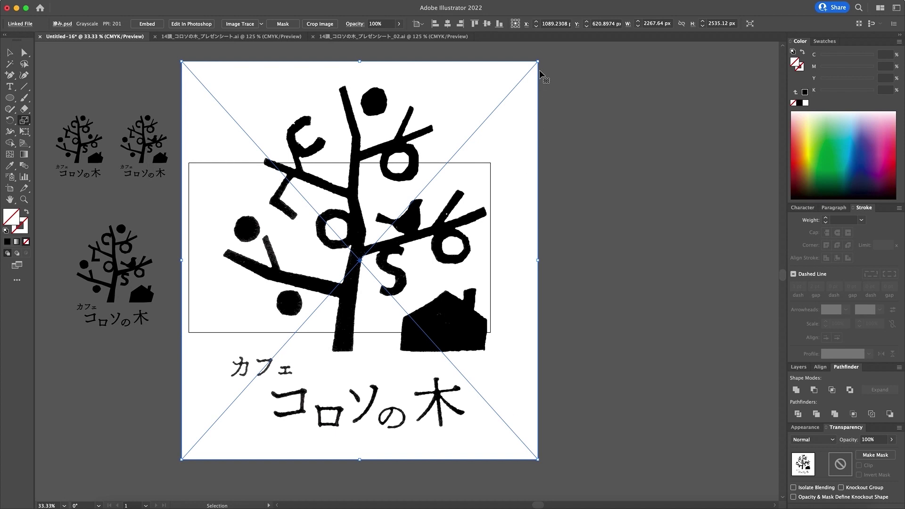
pyautogui.moveTo(540, 60); pyautogui.dragTo(341, 281)
pyautogui.moveTo(330, 324); pyautogui.dragTo(405, 214)
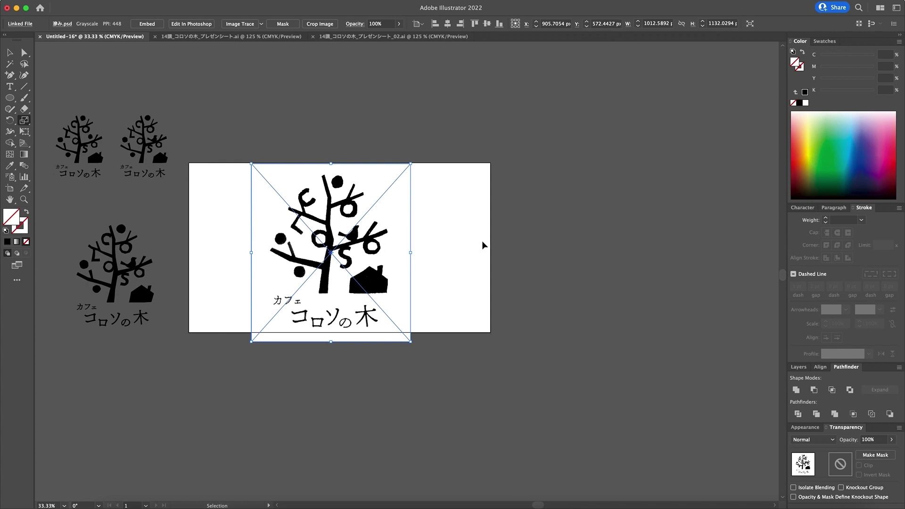
pyautogui.press('super+z')
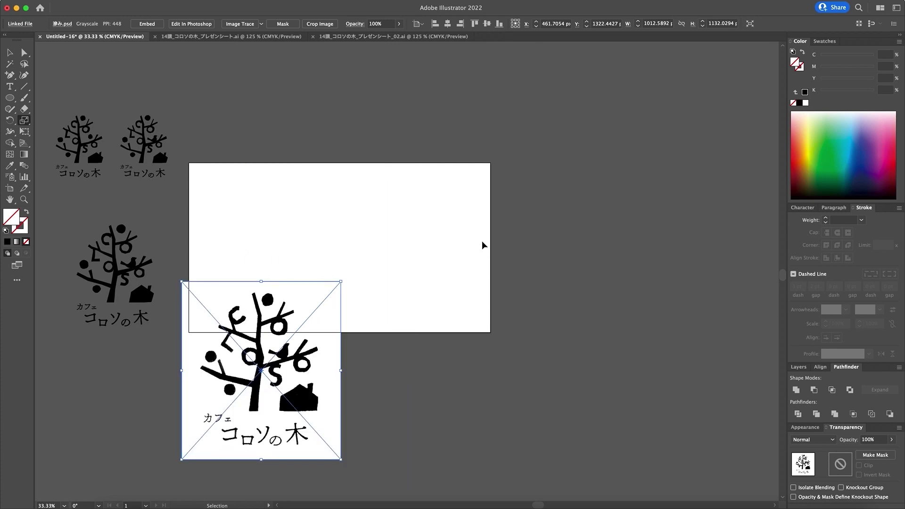
pyautogui.press('super+z')
# Apply Image Trace with the default preset to the linked logo image, accepting the slow trace of the large image
pyautogui.press('s')
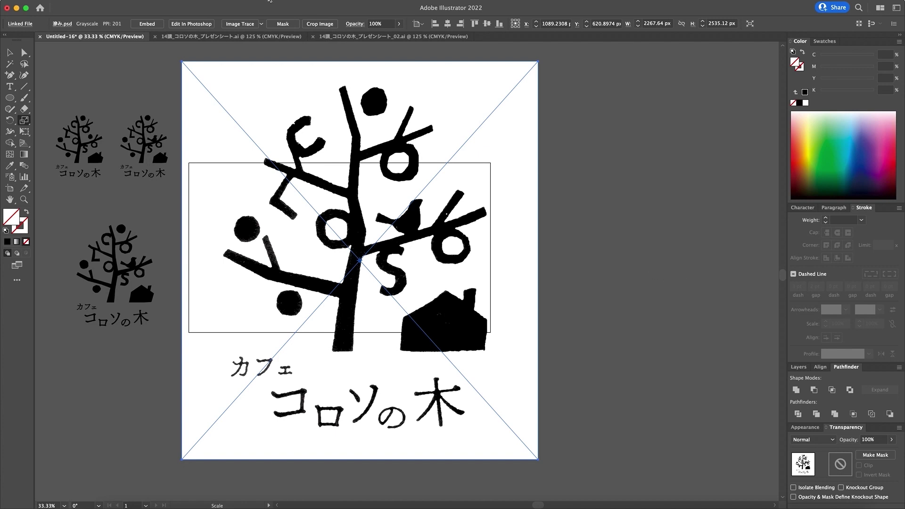
pyautogui.click(112, 0)
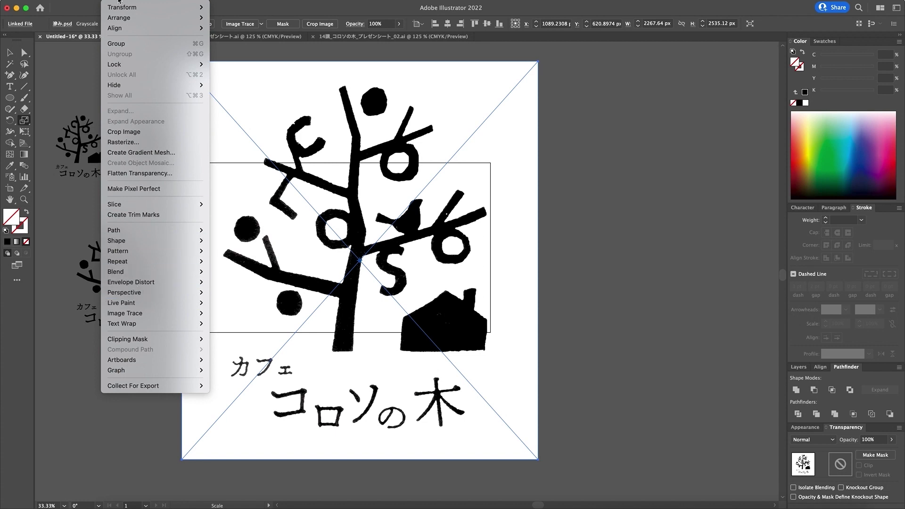
pyautogui.moveTo(139, 315)
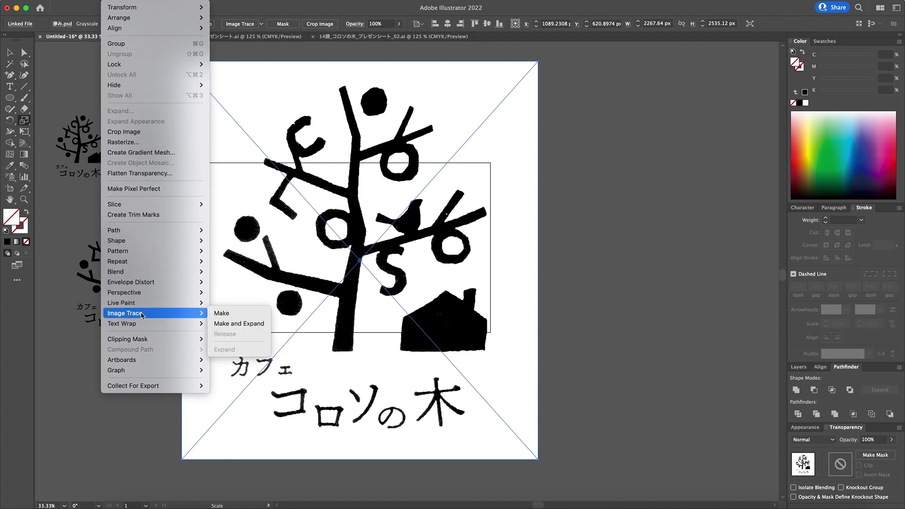
pyautogui.click(224, 314)
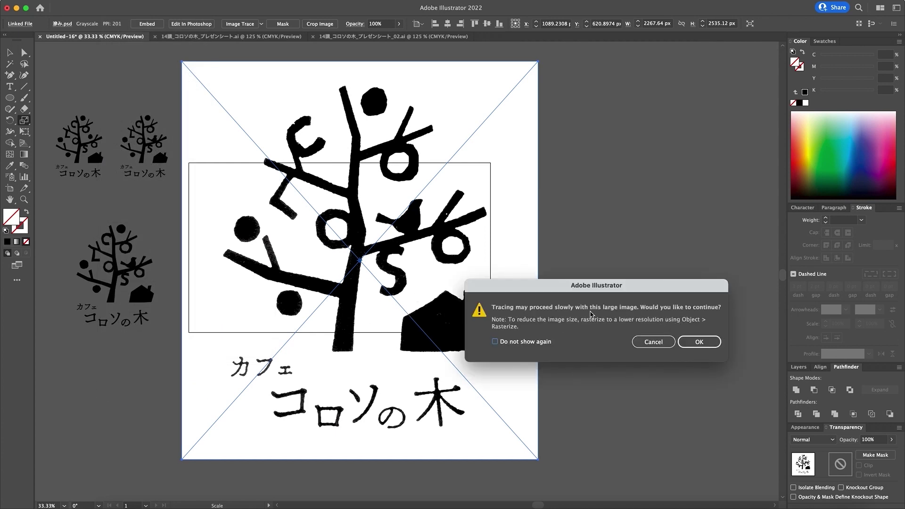
pyautogui.click(702, 343)
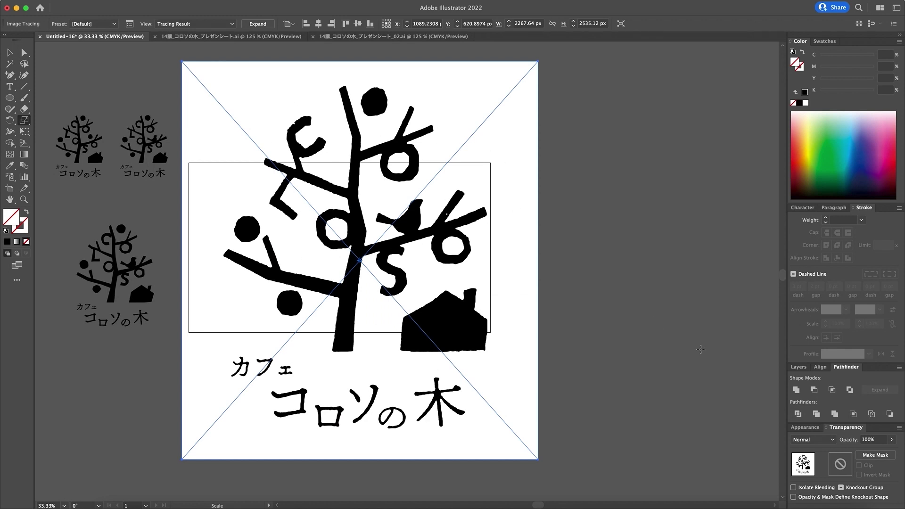
# Show the Image Trace settings, try a threshold of 63, and set the threshold to 206
pyautogui.click(245, 1)
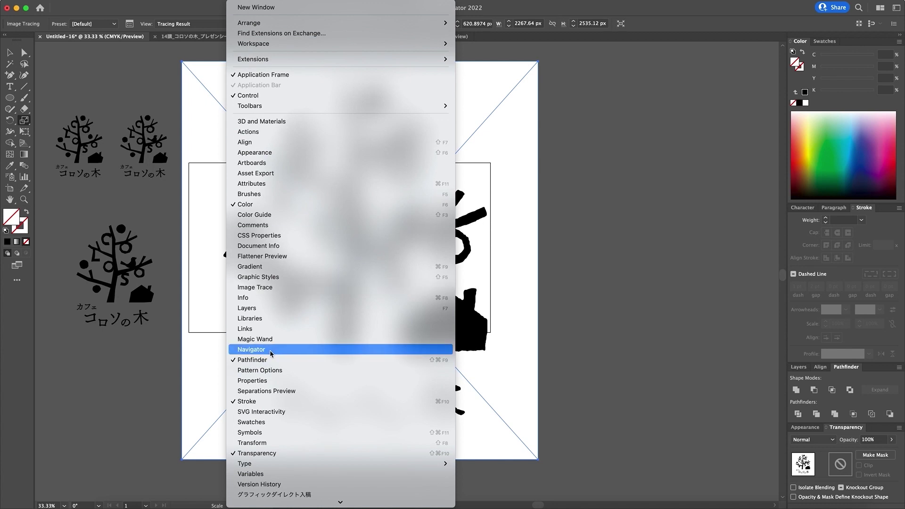
pyautogui.click(253, 288)
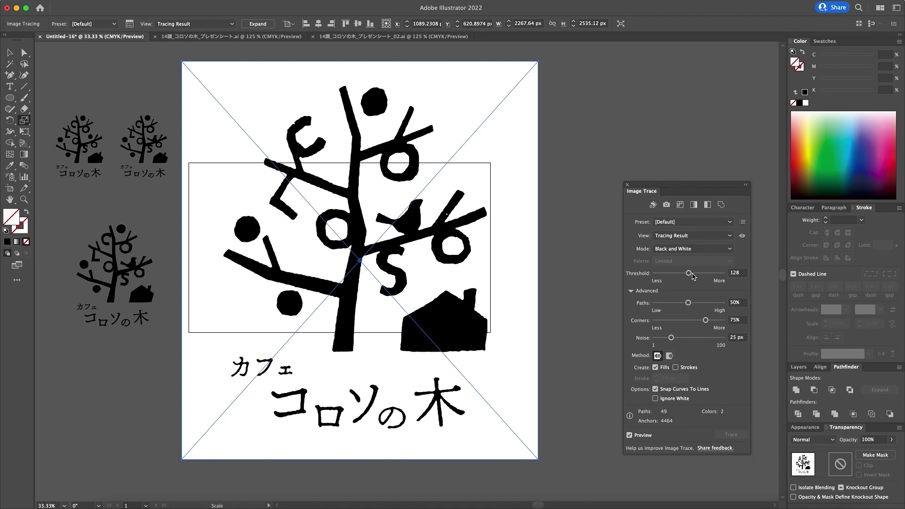
pyautogui.moveTo(690, 272); pyautogui.dragTo(673, 275)
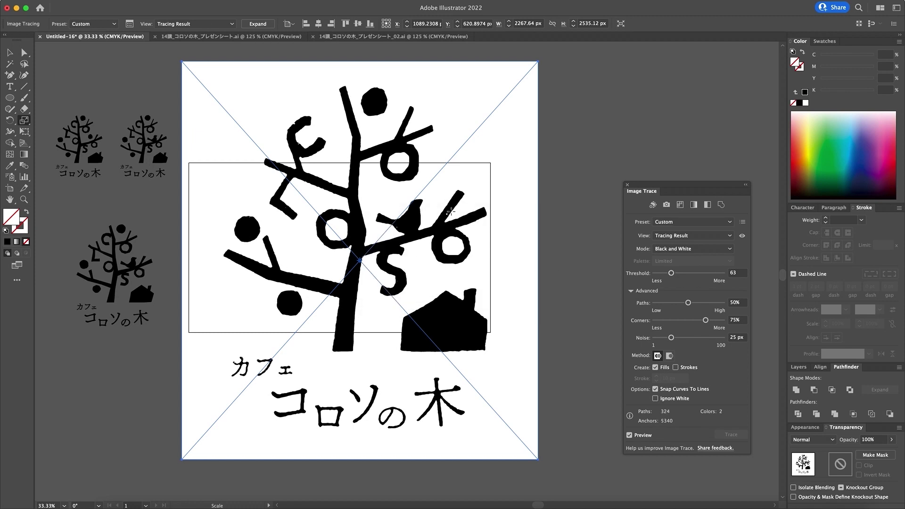
pyautogui.moveTo(672, 273); pyautogui.dragTo(711, 274)
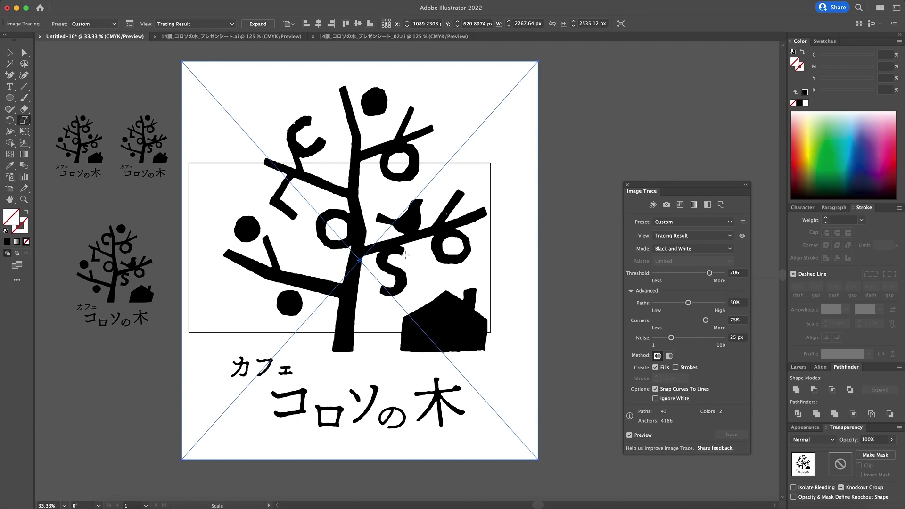
# Try trace thresholds of 60 and 22 while checking the logo's edges up close, and settle on 89
pyautogui.moveTo(710, 273); pyautogui.dragTo(670, 276)
pyautogui.keyDown('super'); pyautogui.click(378, 244); pyautogui.keyUp('super')
pyautogui.keyDown('super'); pyautogui.click(379, 245); pyautogui.keyUp('super')
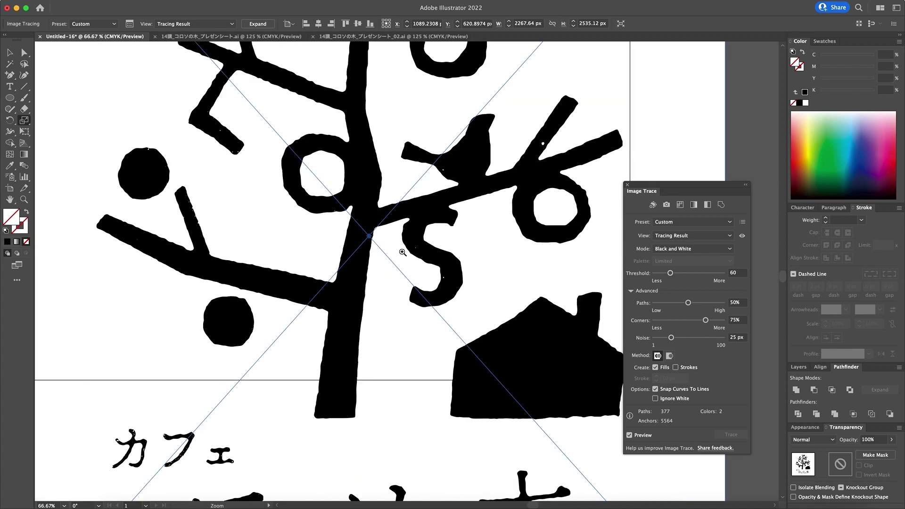
pyautogui.moveTo(460, 242); pyautogui.dragTo(445, 317)
pyautogui.moveTo(414, 268); pyautogui.dragTo(399, 296)
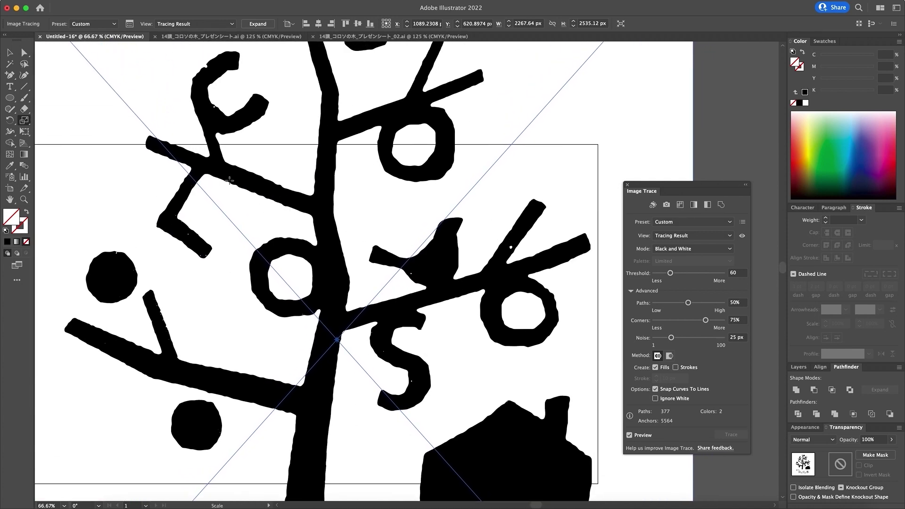
pyautogui.moveTo(672, 275); pyautogui.dragTo(662, 277)
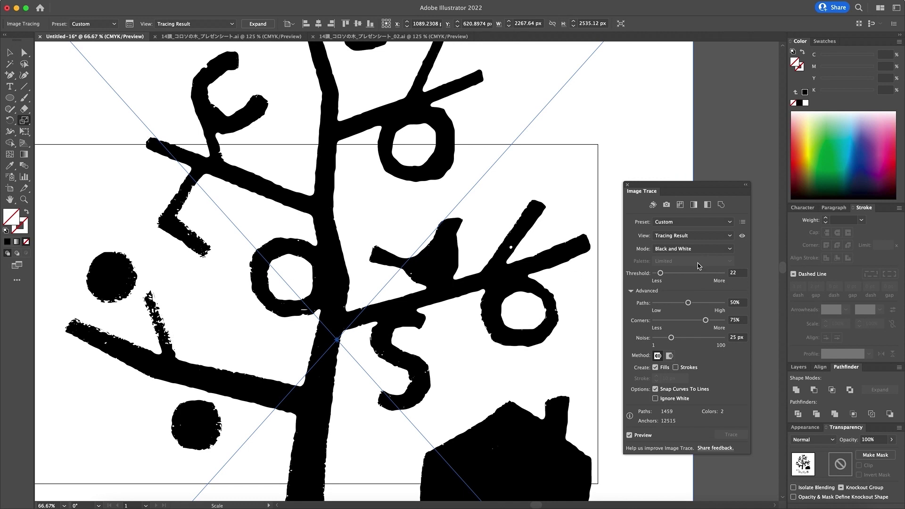
pyautogui.moveTo(660, 275); pyautogui.dragTo(681, 275)
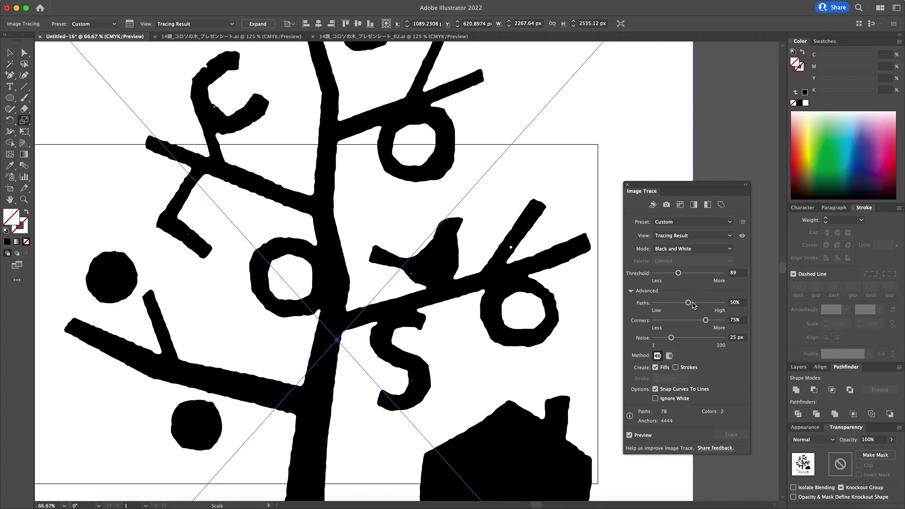
# Set the trace's Paths and Corners to 95% and its Noise to 90 px, and ignore white
pyautogui.moveTo(692, 306)
pyautogui.mouseDown()
pyautogui.moveTo(722, 305)
pyautogui.moveTo(718, 311)
pyautogui.mouseUp()
pyautogui.click(706, 320)
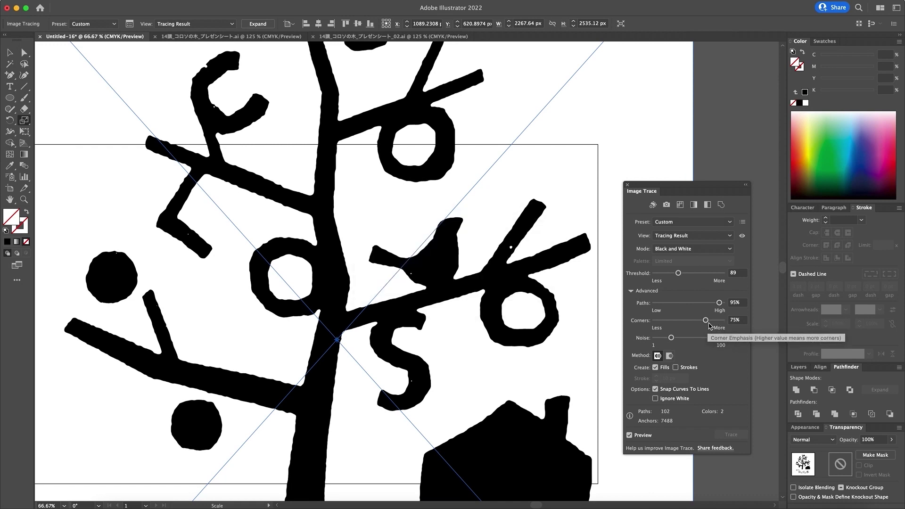
pyautogui.moveTo(706, 321); pyautogui.dragTo(720, 321)
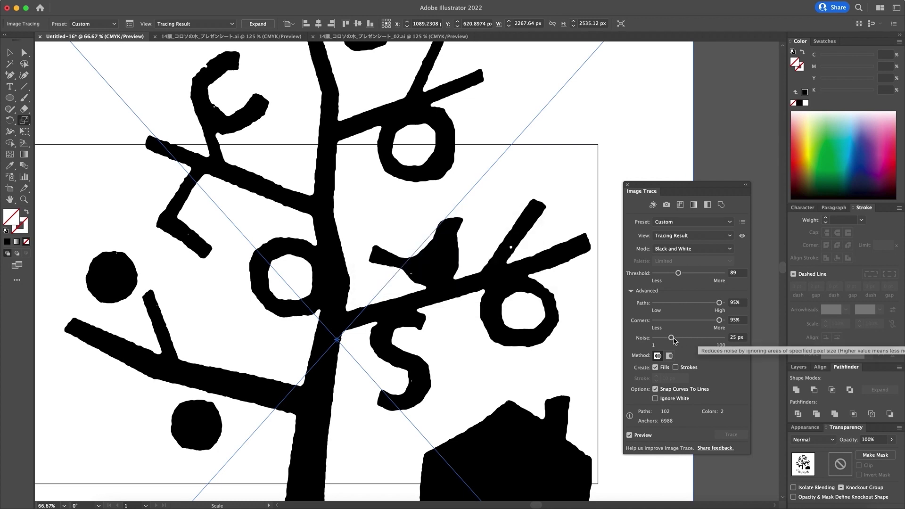
pyautogui.moveTo(672, 339); pyautogui.dragTo(717, 340)
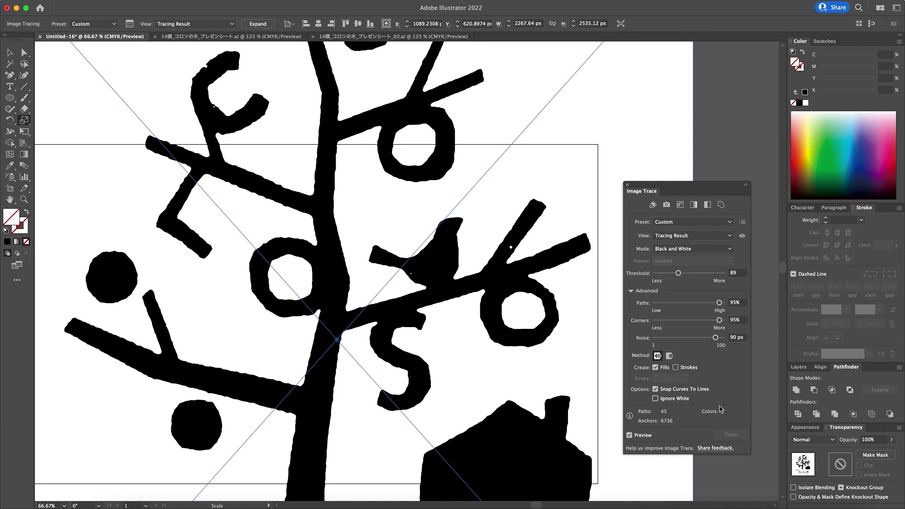
pyautogui.click(656, 399)
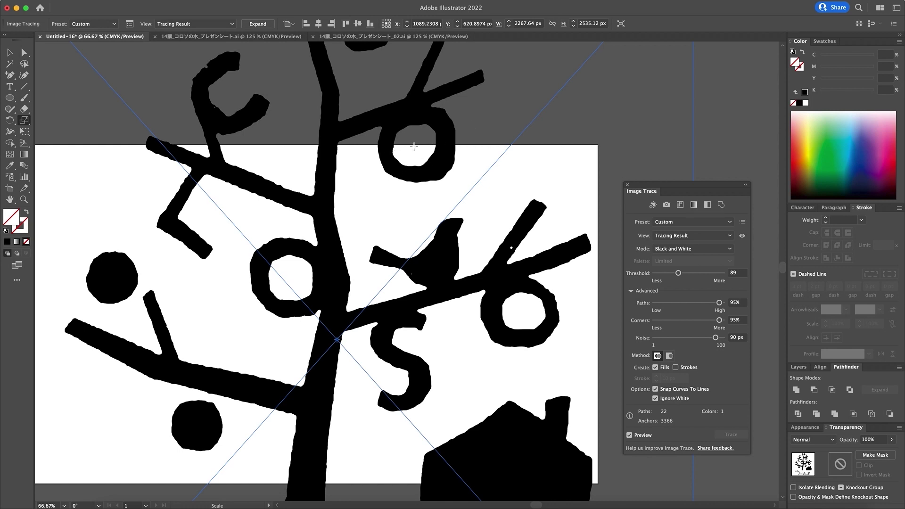
# Expand the traced logo into vector paths, keeping both Object and Fill included
pyautogui.press('super+minus')
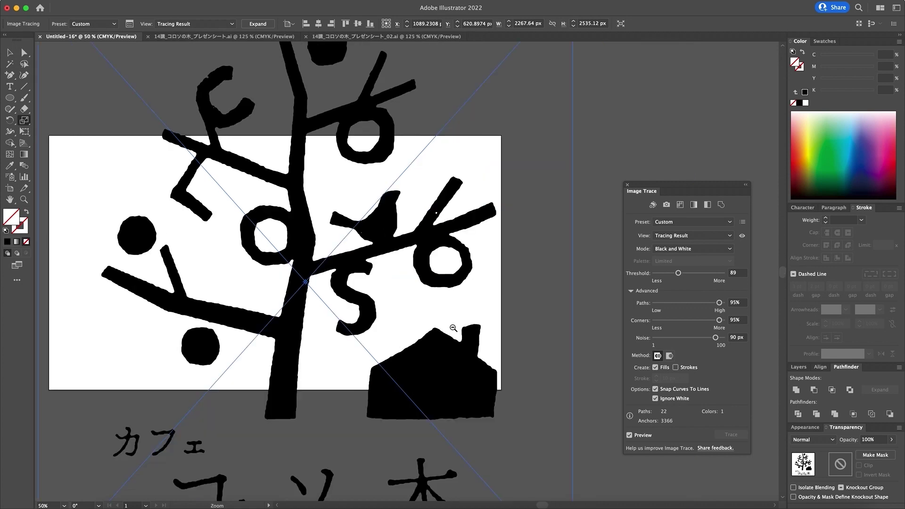
pyautogui.press('super+minus')
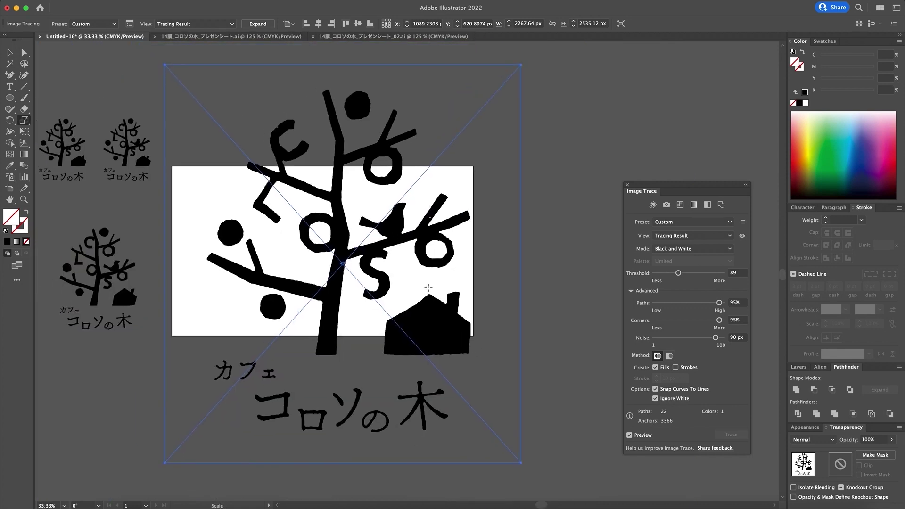
pyautogui.click(116, 1)
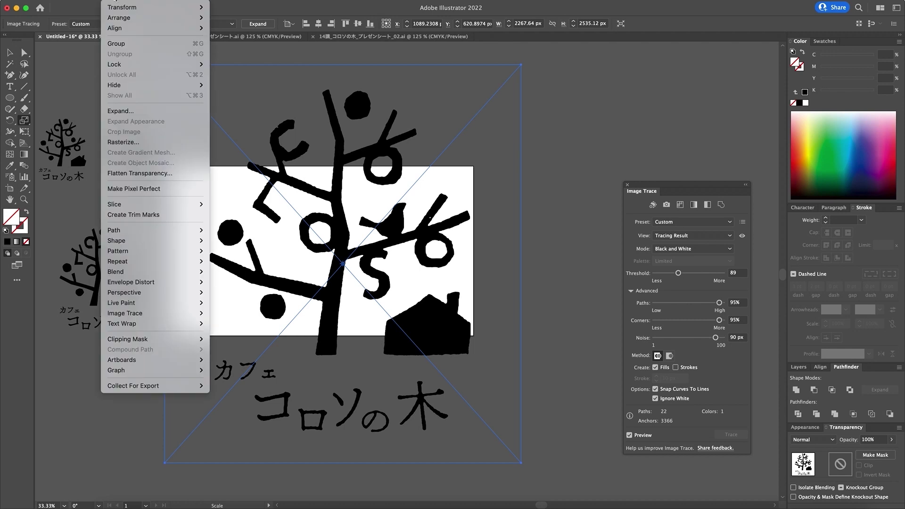
pyautogui.click(120, 111)
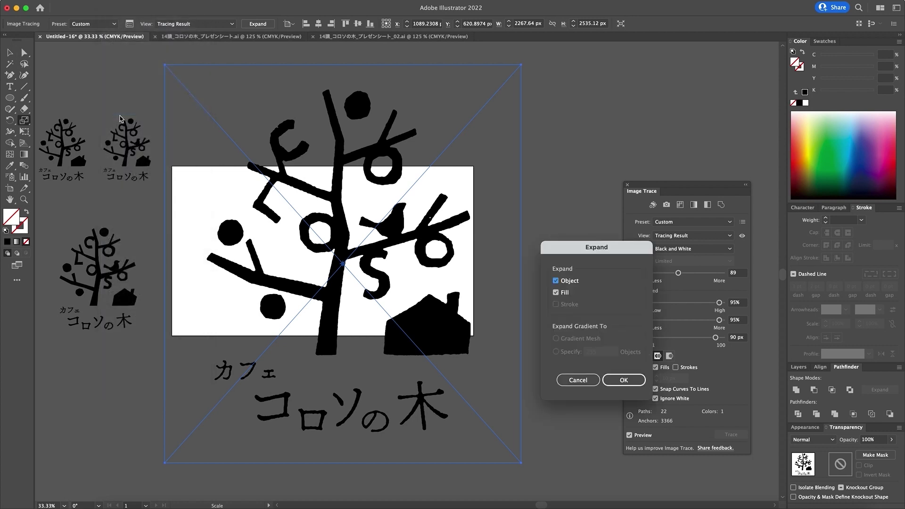
pyautogui.click(627, 384)
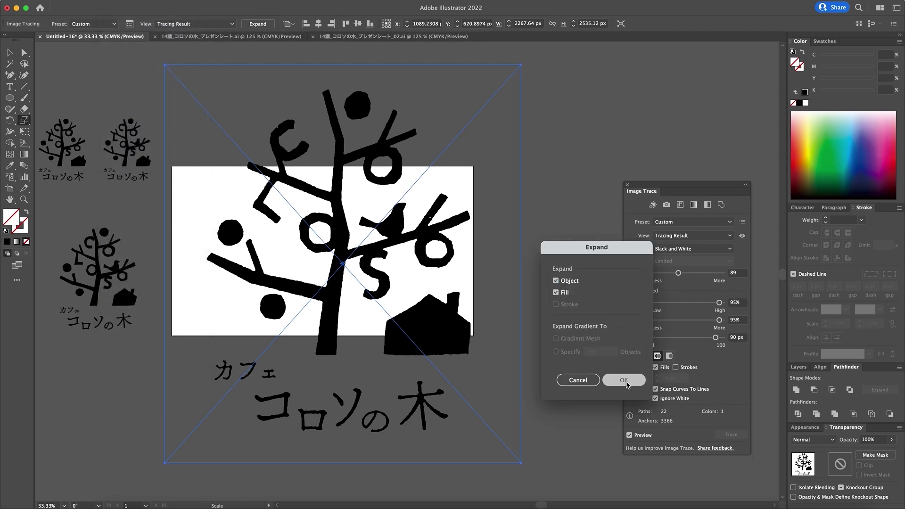
pyautogui.click(624, 380)
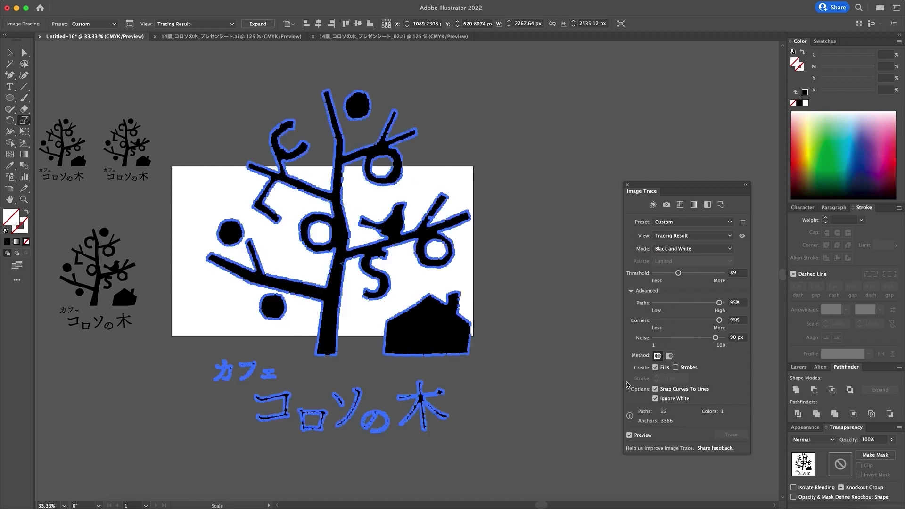
# Move the expanded logo slightly up and to the right over the artboard
pyautogui.press('v')
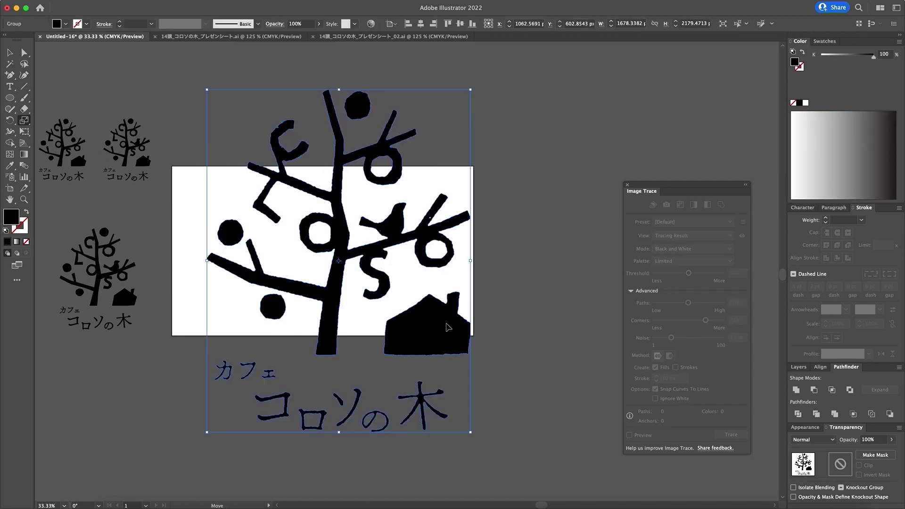
pyautogui.moveTo(441, 327)
pyautogui.mouseDown()
pyautogui.moveTo(517, 320)
pyautogui.moveTo(441, 321)
pyautogui.mouseUp()
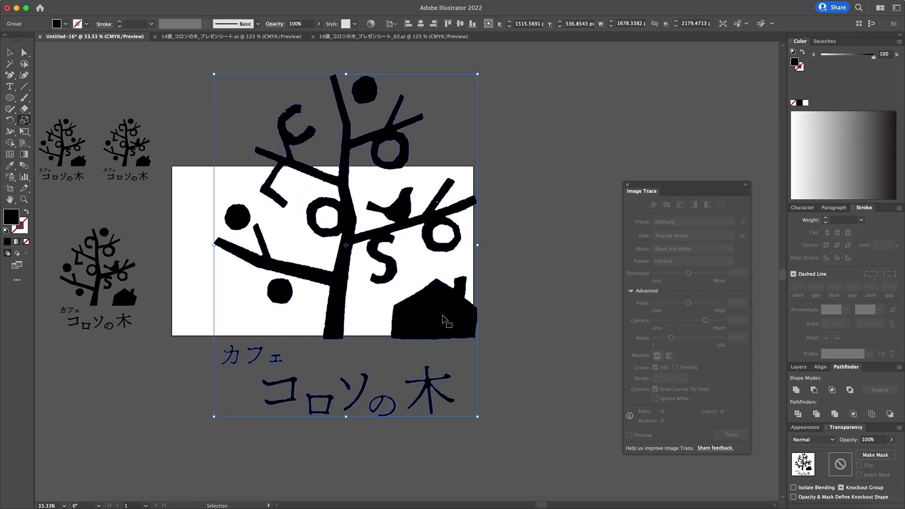
pyautogui.press('s')
pyautogui.click(11, 53)
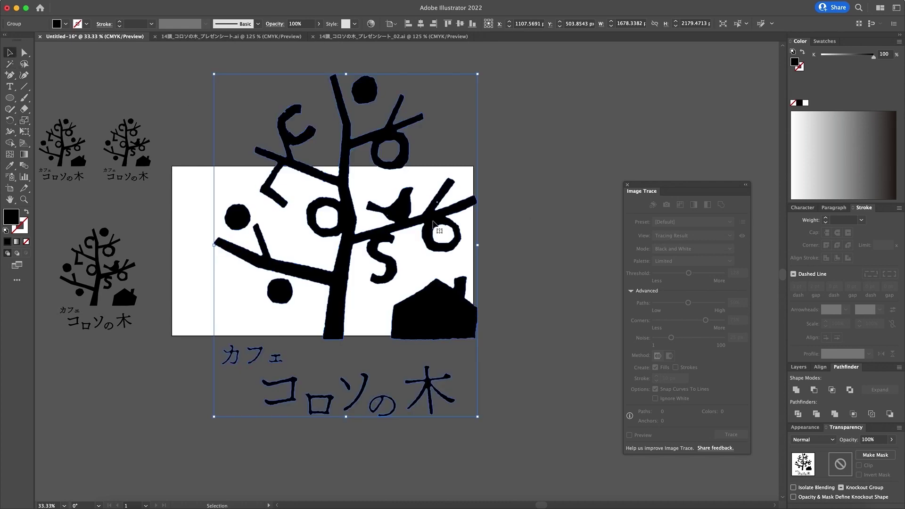
# Show the artwork as outlines and delete the tiny stray shapes inside the bird and the right-hand branch
pyautogui.press('super+space')
pyautogui.keyDown('super'); pyautogui.click(386, 248); pyautogui.keyUp('super')
pyautogui.keyDown('super'); pyautogui.click(387, 247); pyautogui.keyUp('super')
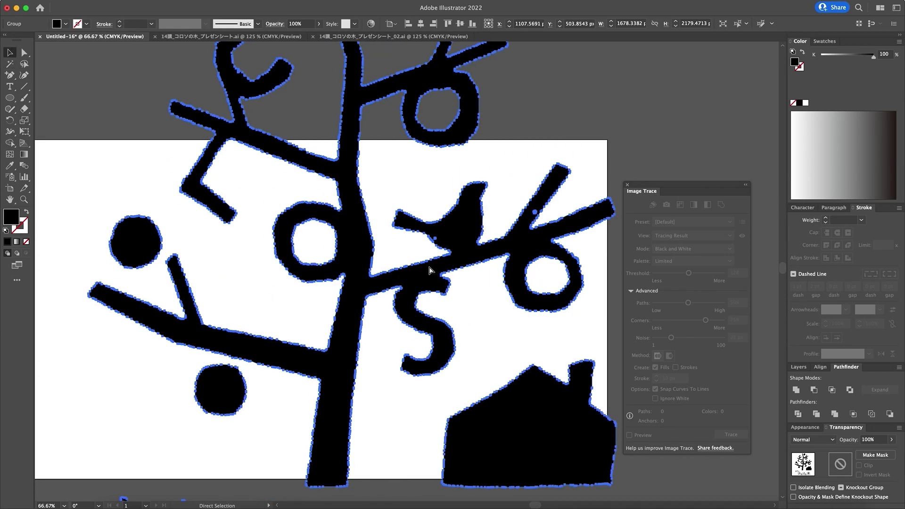
pyautogui.press('super+y')
pyautogui.keyDown('super'); pyautogui.click(450, 236); pyautogui.keyUp('super')
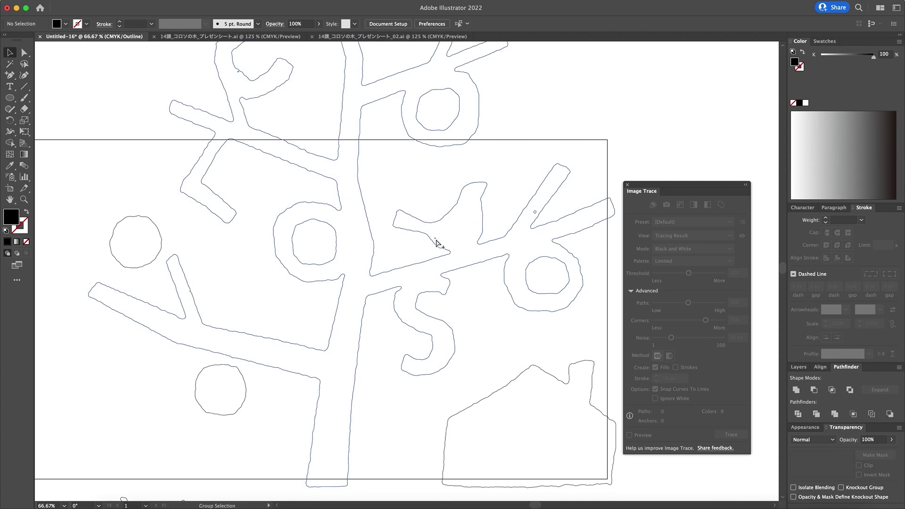
pyautogui.keyDown('alt'); pyautogui.keyDown('super'); pyautogui.click(435, 239); pyautogui.keyUp('super'); pyautogui.keyUp('alt')
pyautogui.keyDown('alt'); pyautogui.keyDown('shift'); pyautogui.click(535, 212); pyautogui.keyUp('shift'); pyautogui.keyUp('alt')
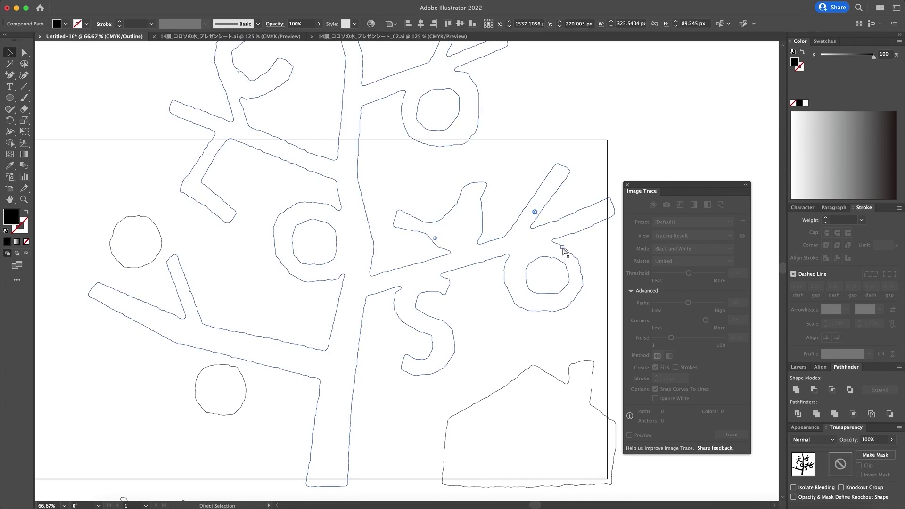
pyautogui.click(564, 253)
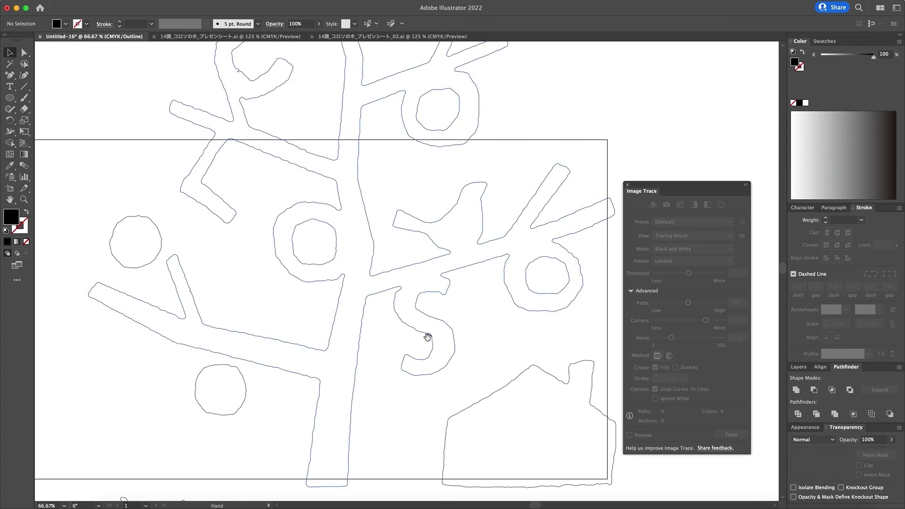
# Check the lettering and upper tree for leftover specks, and delete the stray shape inside the letter C
pyautogui.moveTo(426, 335); pyautogui.dragTo(445, 194)
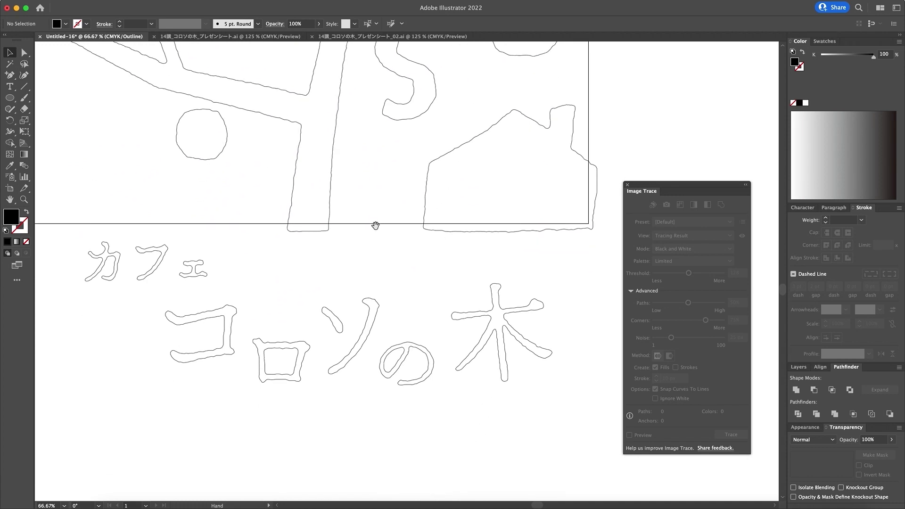
pyautogui.moveTo(374, 199); pyautogui.dragTo(380, 240)
pyautogui.press('super+minus')
pyautogui.press('super+minus')
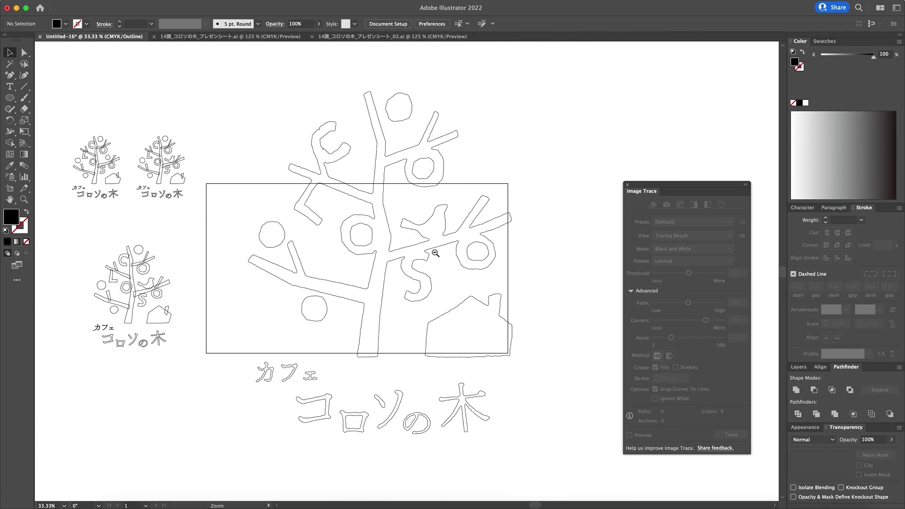
pyautogui.press('z')
pyautogui.click(348, 162)
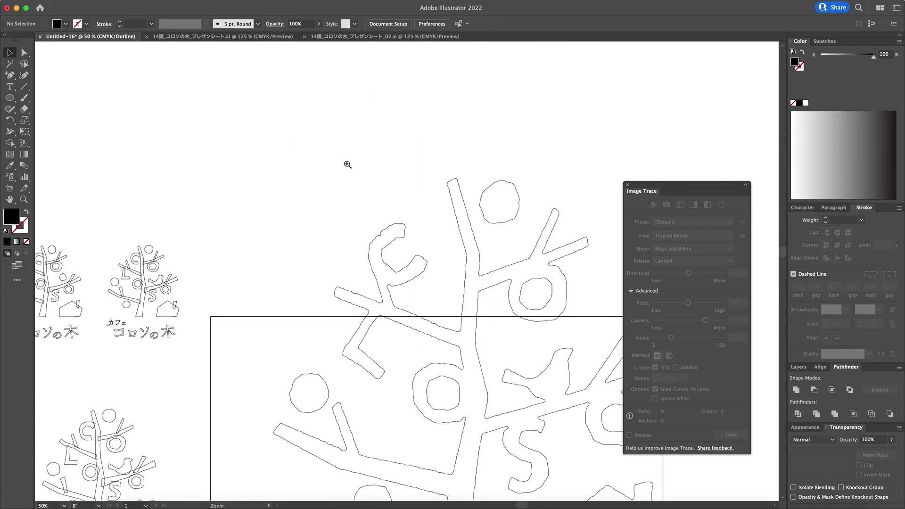
pyautogui.click(410, 258)
pyautogui.click(409, 258)
pyautogui.click(366, 329)
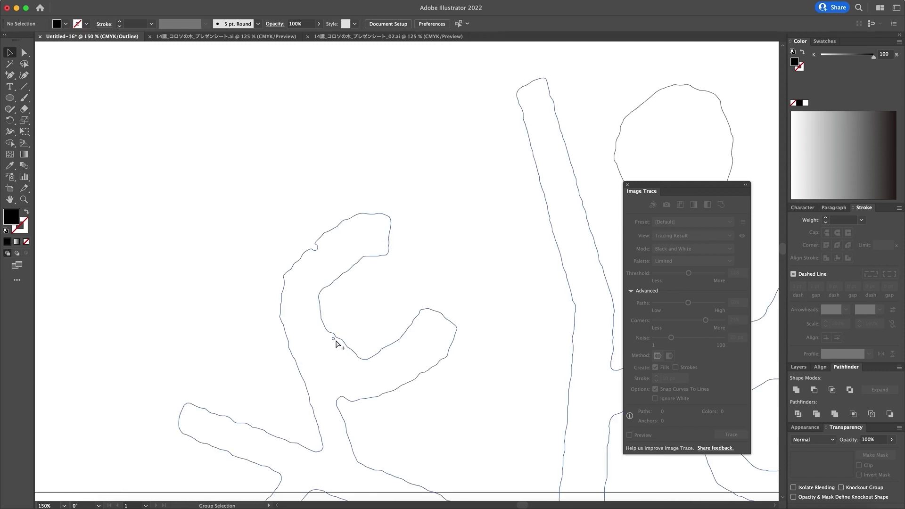
pyautogui.click(334, 340)
pyautogui.press('Delete')
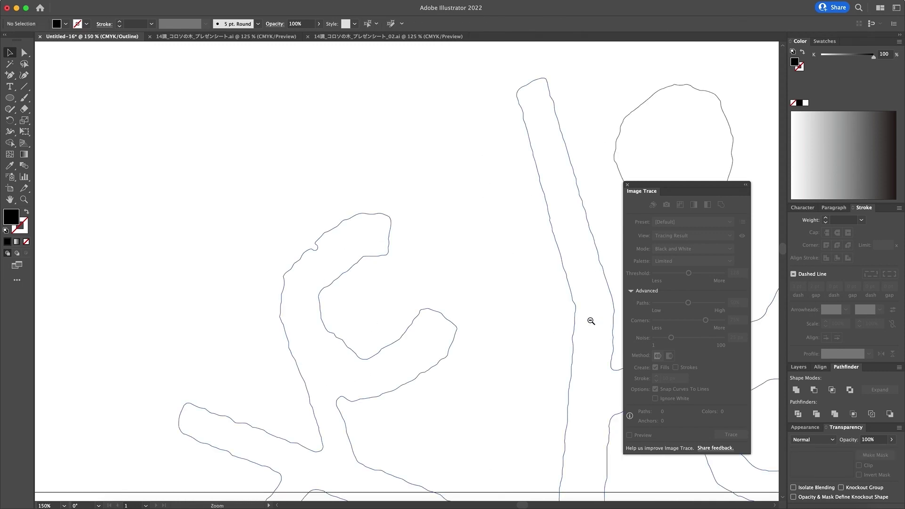
# Return from the outline display to the filled preview with the whole artboard in view
pyautogui.keyDown('alt'); pyautogui.click(592, 320); pyautogui.keyUp('alt')
pyautogui.press('super+minus')
pyautogui.press('super+minus')
pyautogui.press('super+minus')
pyautogui.press('v')
pyautogui.press('super+y')
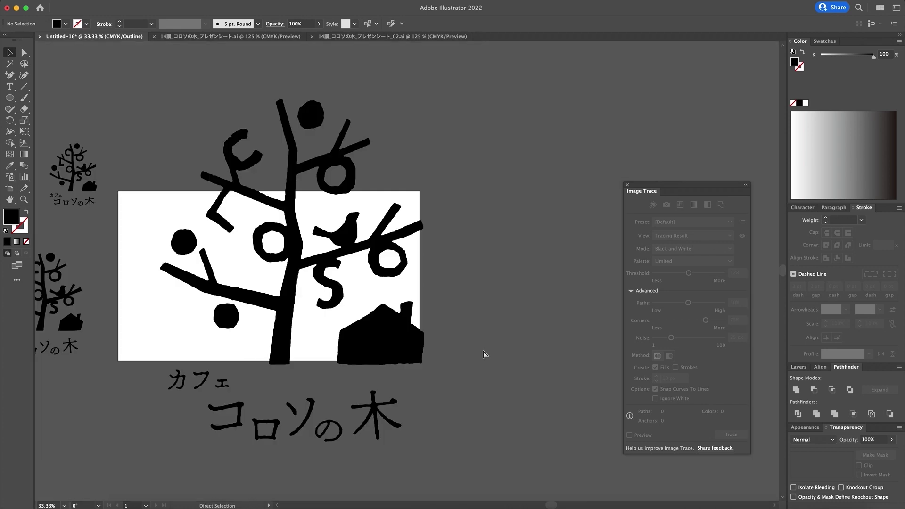
# Select the whole traced logo and scale it down proportionally to about 482 by 626 px
pyautogui.moveTo(144, 93)
pyautogui.mouseDown()
pyautogui.moveTo(517, 369)
pyautogui.moveTo(517, 455)
pyautogui.mouseUp()
pyautogui.click(24, 120)
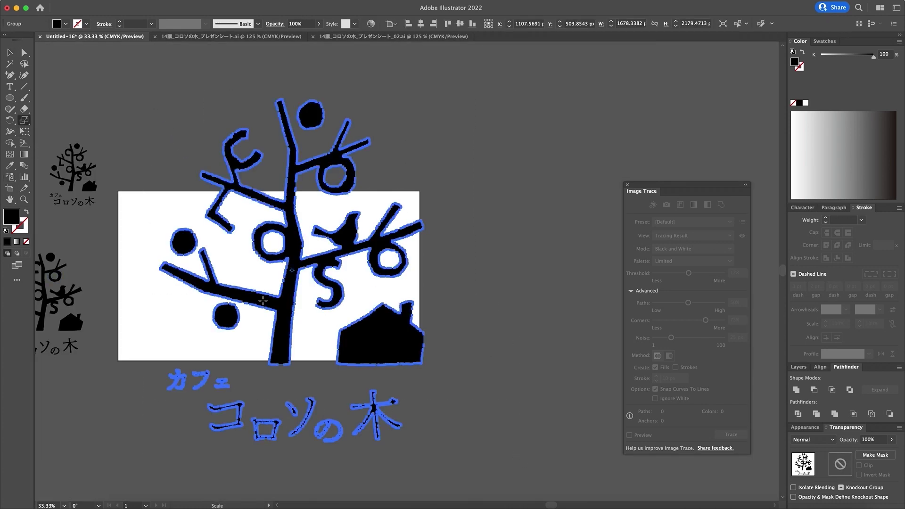
pyautogui.moveTo(481, 415); pyautogui.dragTo(343, 316)
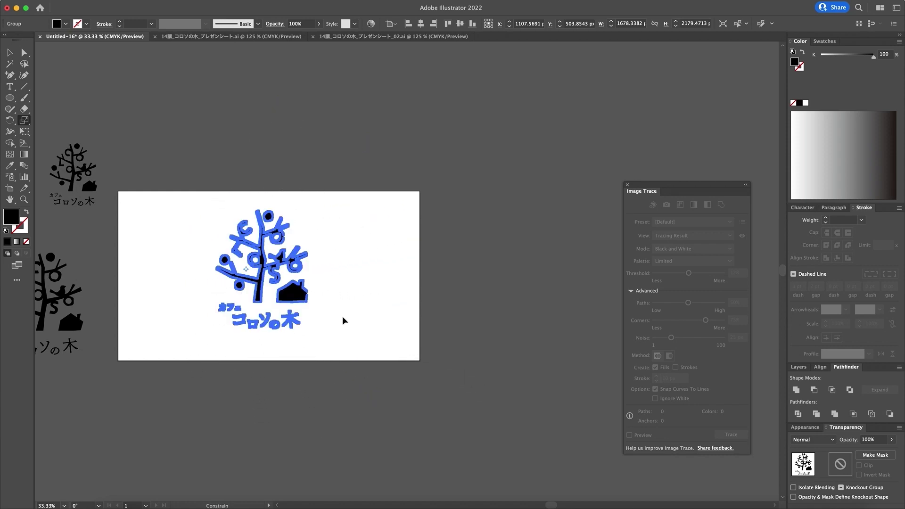
pyautogui.moveTo(414, 395); pyautogui.dragTo(390, 377)
# Move the reduced traced logo to the right half of the artboard and deselect it
pyautogui.press('super+equal')
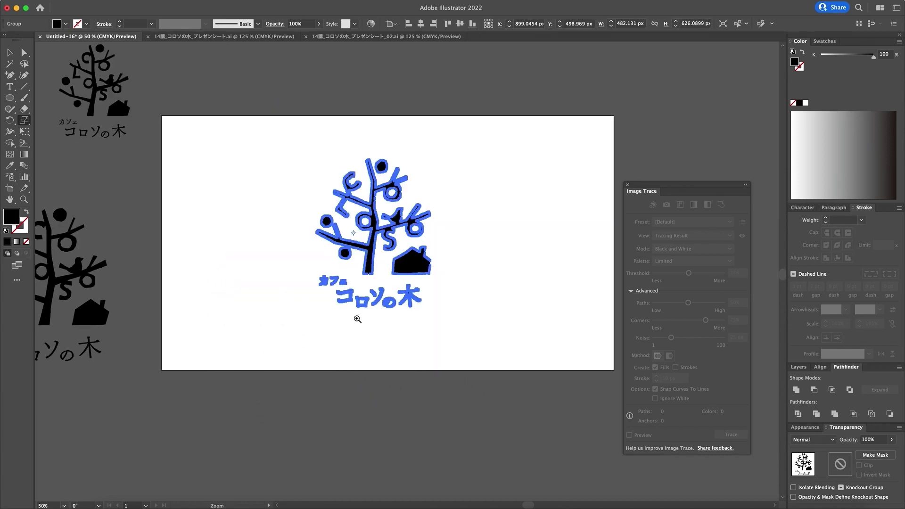
pyautogui.moveTo(478, 208); pyautogui.dragTo(571, 228)
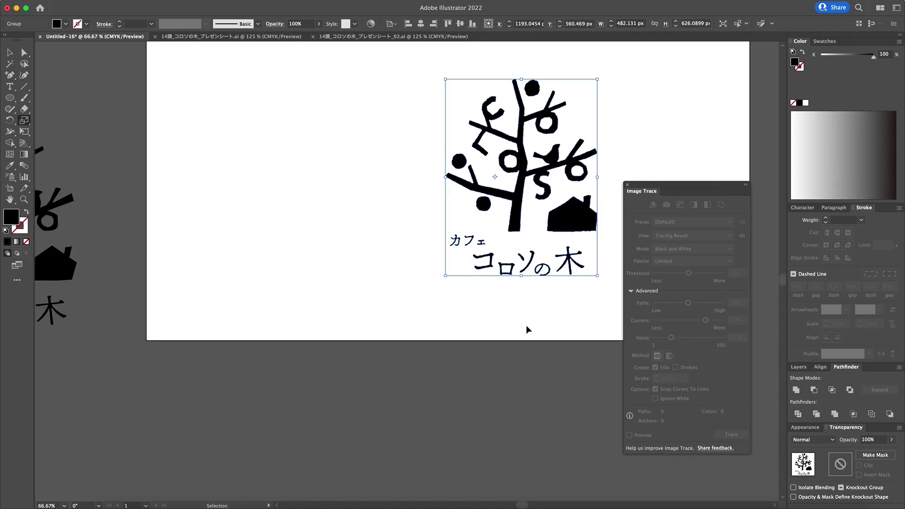
pyautogui.keyDown('super'); pyautogui.click(496, 316); pyautogui.keyUp('super')
# Move the clean-edged logo from beside the artboard to the left of the traced version, at matching height
pyautogui.hscroll(-6, 495, 316)
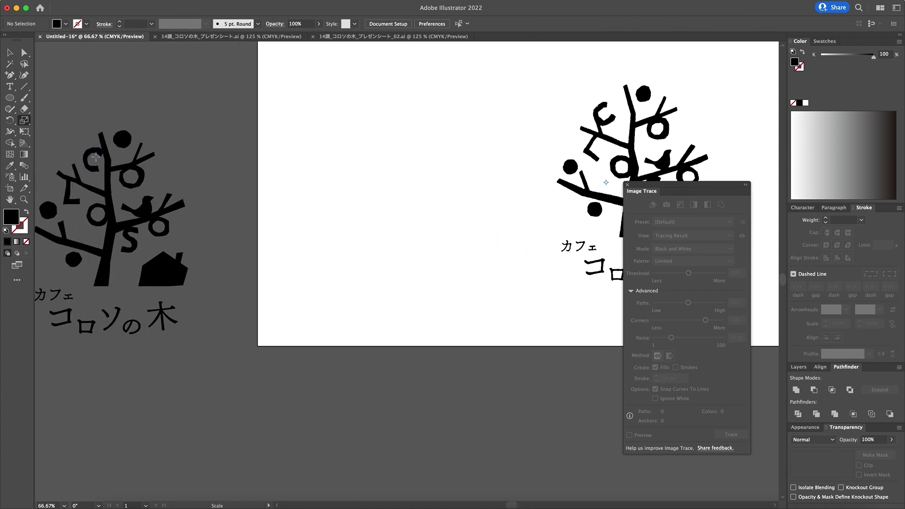
pyautogui.press('v')
pyautogui.moveTo(68, 124); pyautogui.dragTo(326, 407)
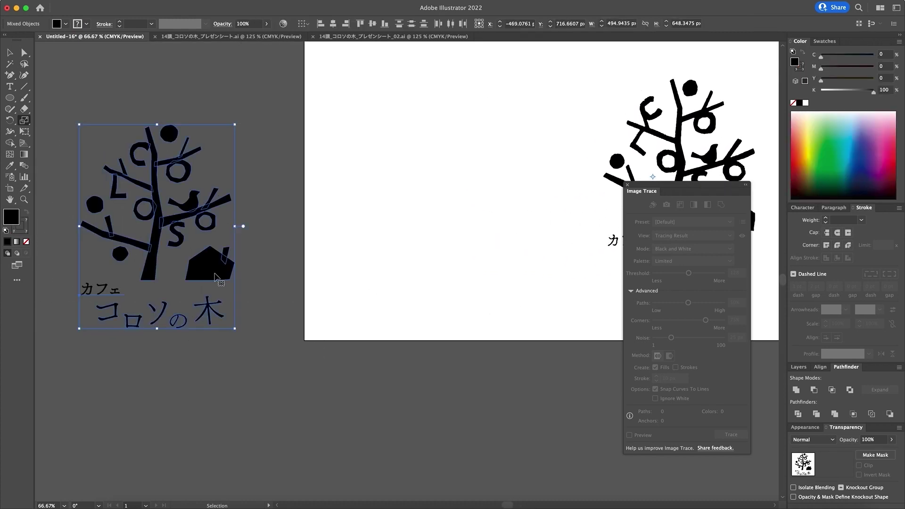
pyautogui.moveTo(213, 275); pyautogui.dragTo(530, 224)
pyautogui.click(587, 320)
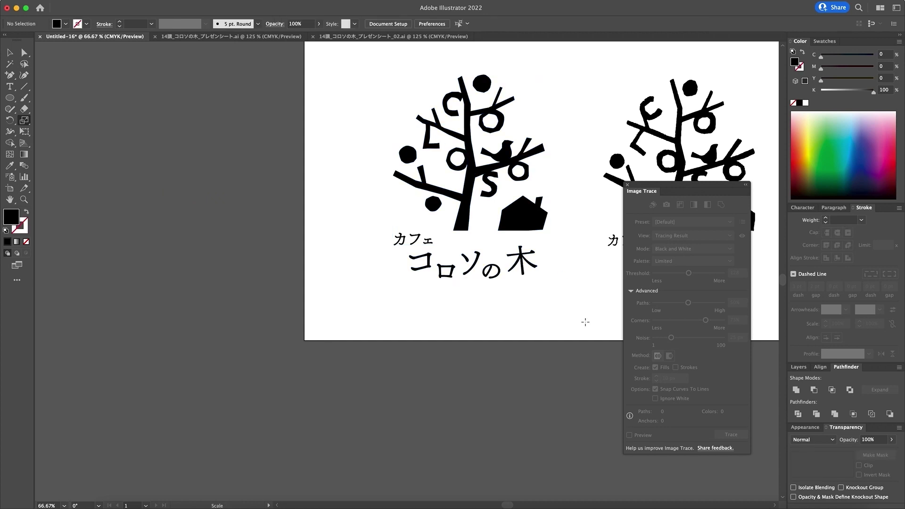
# Scale the whole untextured logo down slightly and proportionally to bring it closer to the traced logo's size, and deselect it
pyautogui.hscroll(5, 325, 259)
pyautogui.moveTo(325, 259); pyautogui.dragTo(324, 259)
pyautogui.keyDown('super'); pyautogui.click(339, 263); pyautogui.keyUp('super')
pyautogui.moveTo(373, 239); pyautogui.dragTo(321, 289)
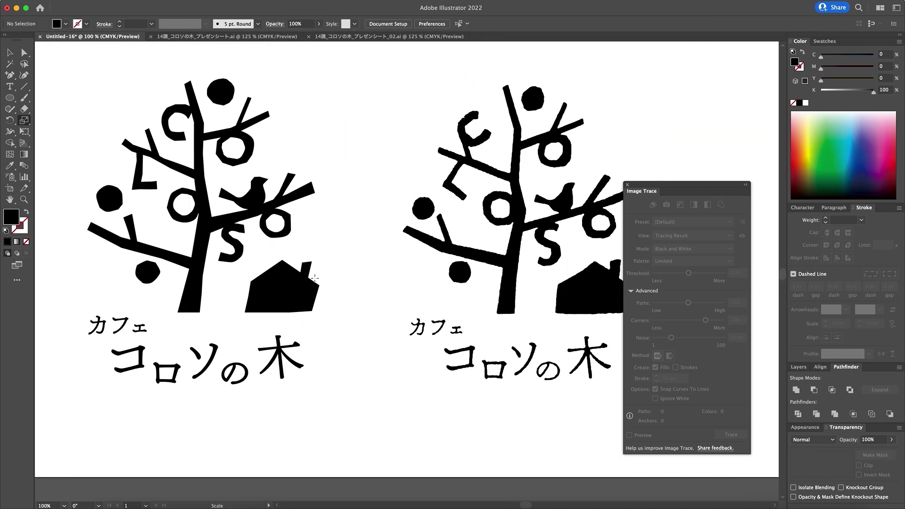
pyautogui.moveTo(70, 86); pyautogui.dragTo(347, 414)
pyautogui.press('s')
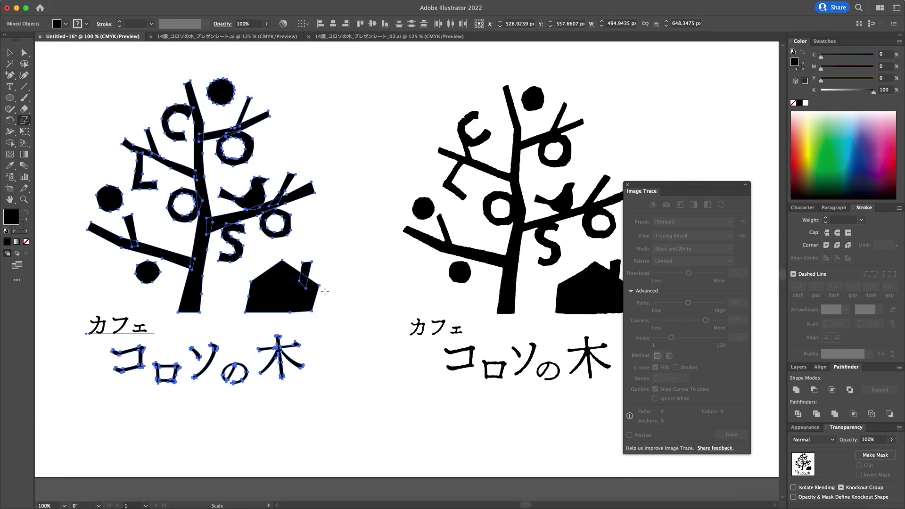
pyautogui.moveTo(103, 100); pyautogui.dragTo(117, 114)
pyautogui.keyDown('super'); pyautogui.click(366, 258); pyautogui.keyUp('super')
# Close the Image Trace settings and move the whole traced logo slightly closer to the untextured one
pyautogui.moveTo(486, 295); pyautogui.dragTo(467, 287)
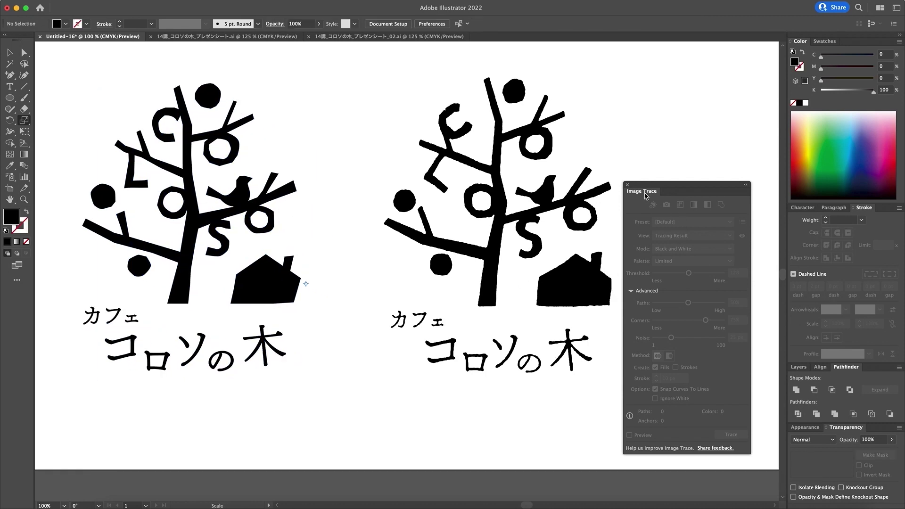
pyautogui.click(627, 185)
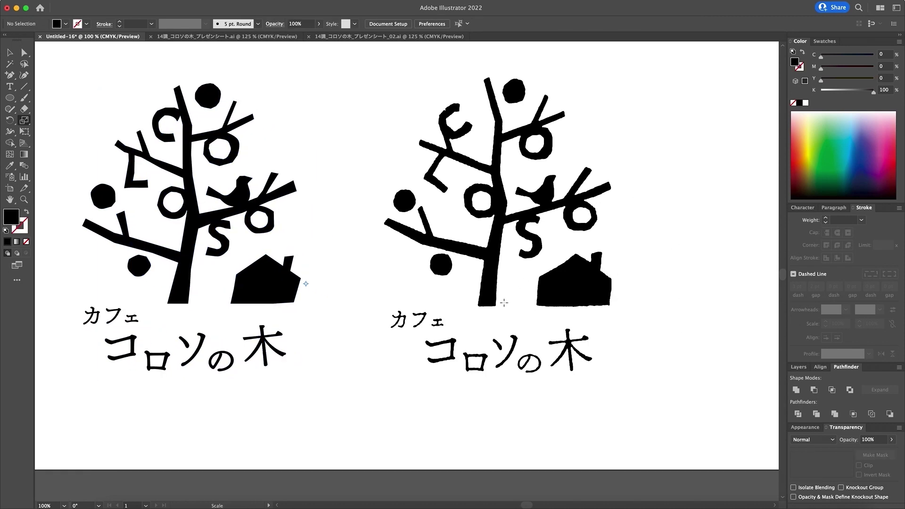
pyautogui.hscroll(-2, 505, 303)
pyautogui.scroll(1, 504, 303)
pyautogui.moveTo(413, 87); pyautogui.dragTo(715, 419)
pyautogui.moveTo(612, 313); pyautogui.dragTo(603, 315)
pyautogui.click(687, 360)
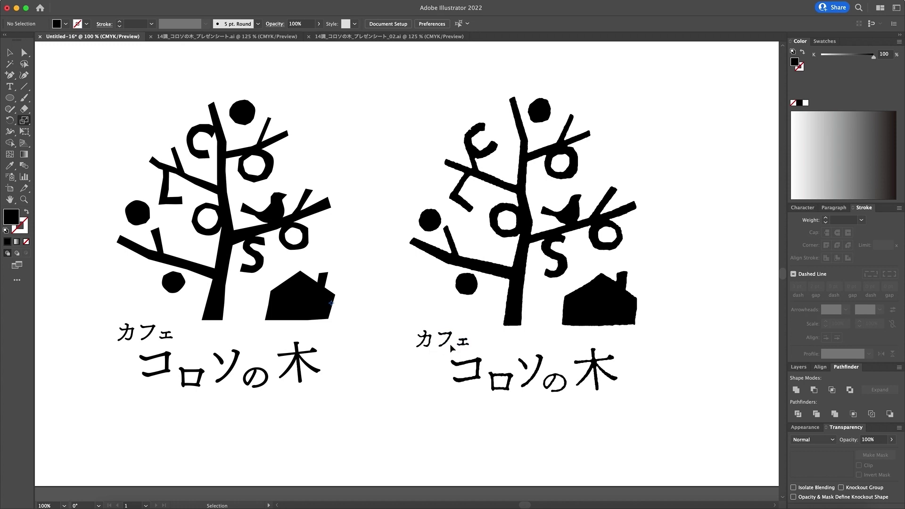
# Duplicate the untextured logo's カフェ text, enlarge the copy to about 102.5 pt and place it below that logo
pyautogui.click(477, 350)
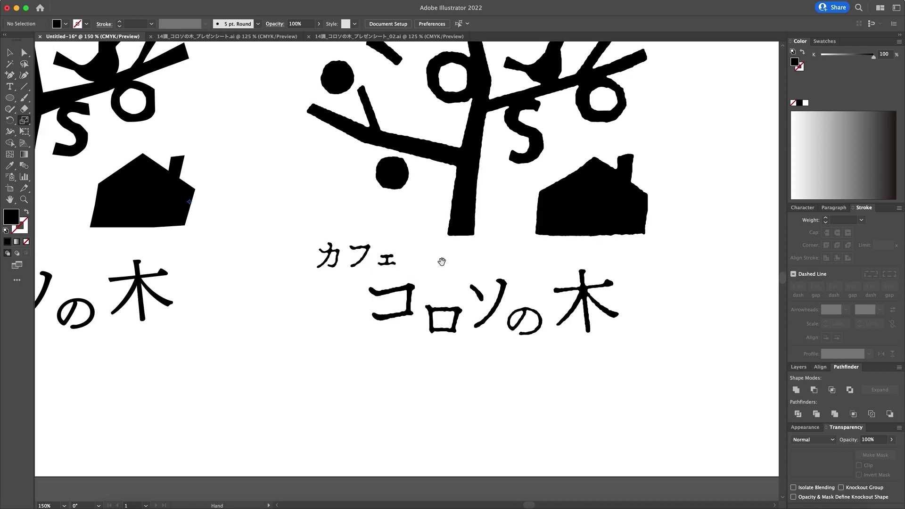
pyautogui.moveTo(452, 266); pyautogui.dragTo(529, 309)
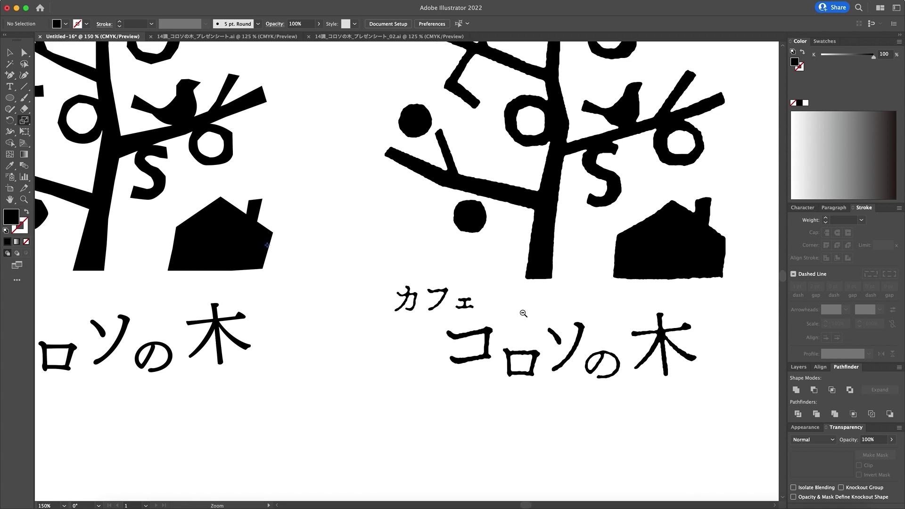
pyautogui.keyDown('alt'); pyautogui.keyDown('super'); pyautogui.click(498, 295); pyautogui.keyUp('super'); pyautogui.keyUp('alt')
pyautogui.moveTo(406, 291); pyautogui.dragTo(502, 317)
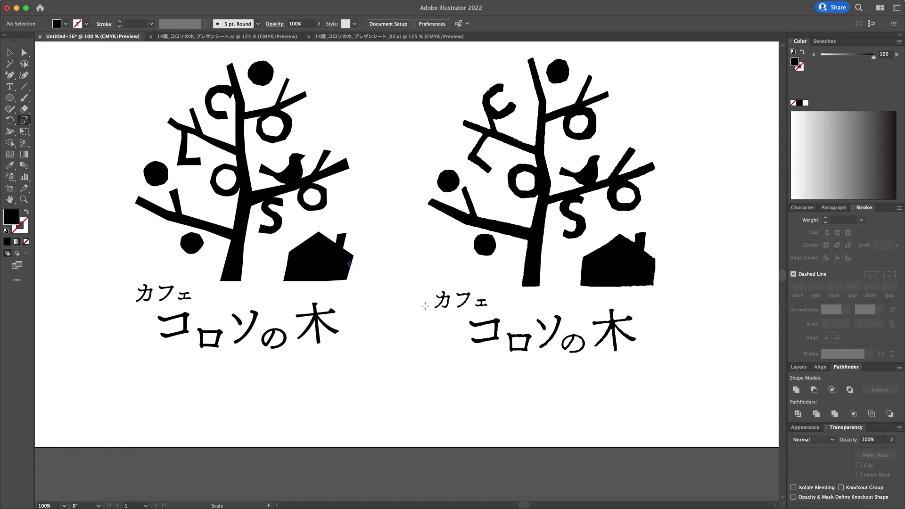
pyautogui.moveTo(172, 300); pyautogui.dragTo(467, 334)
pyautogui.moveTo(444, 401); pyautogui.dragTo(418, 397)
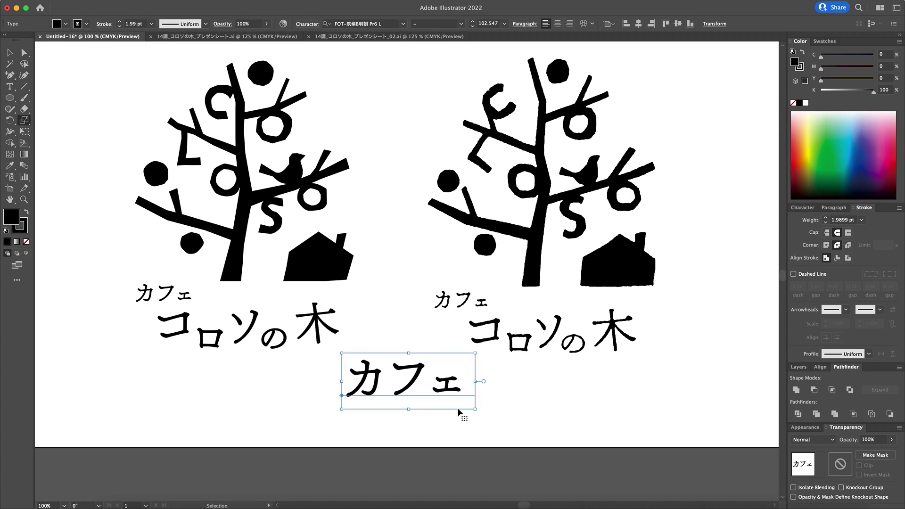
pyautogui.press('s')
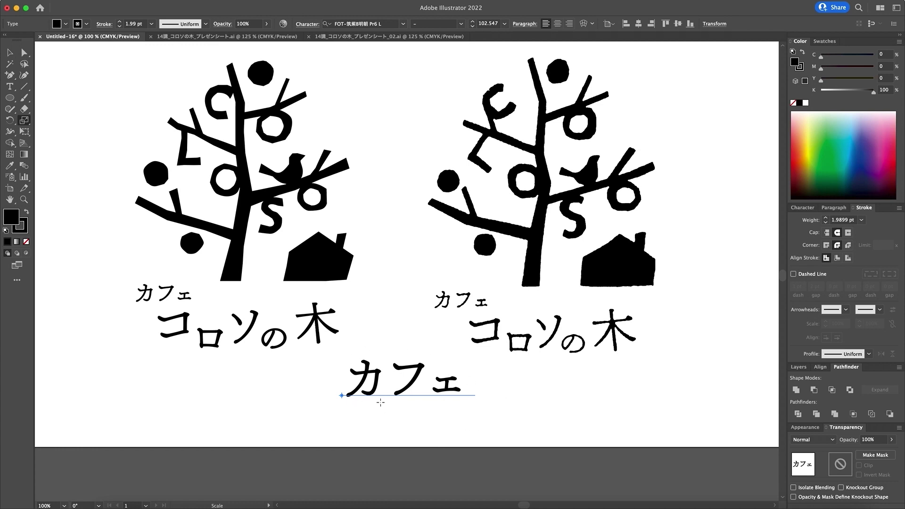
pyautogui.press('v')
pyautogui.moveTo(433, 394); pyautogui.dragTo(313, 409)
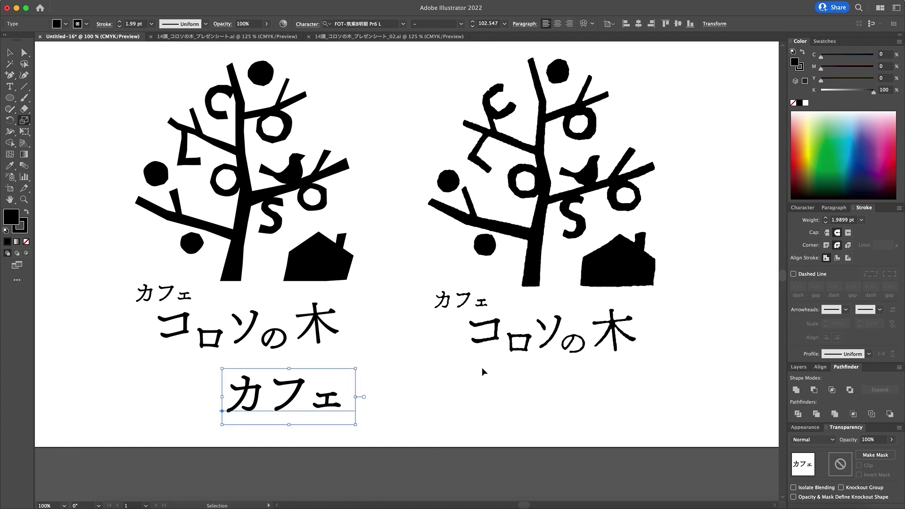
# Compare the traced lettering with the enlarged カフェ copy, shift the copy under the untextured logo's lettering and delete it
pyautogui.keyDown('super'); pyautogui.click(494, 310); pyautogui.keyUp('super')
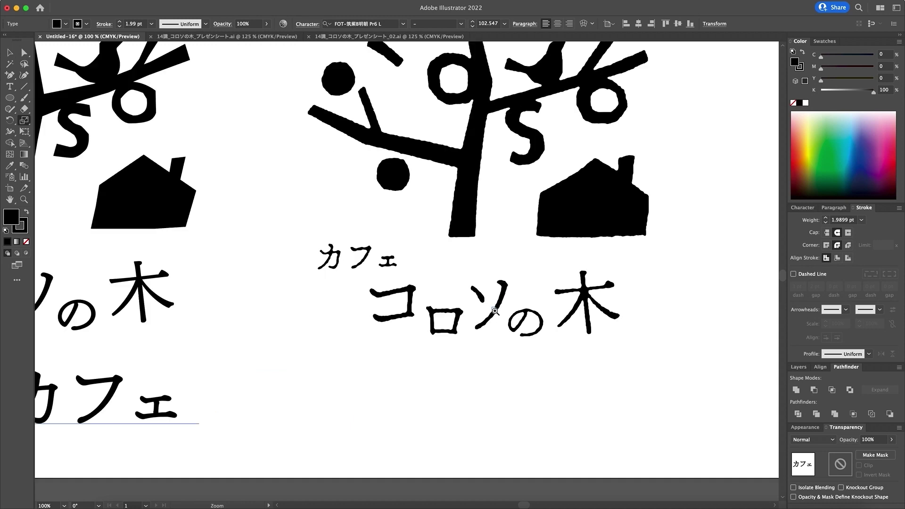
pyautogui.keyDown('super'); pyautogui.click(406, 285); pyautogui.keyUp('super')
pyautogui.keyDown('super'); pyautogui.click(406, 285); pyautogui.keyUp('super')
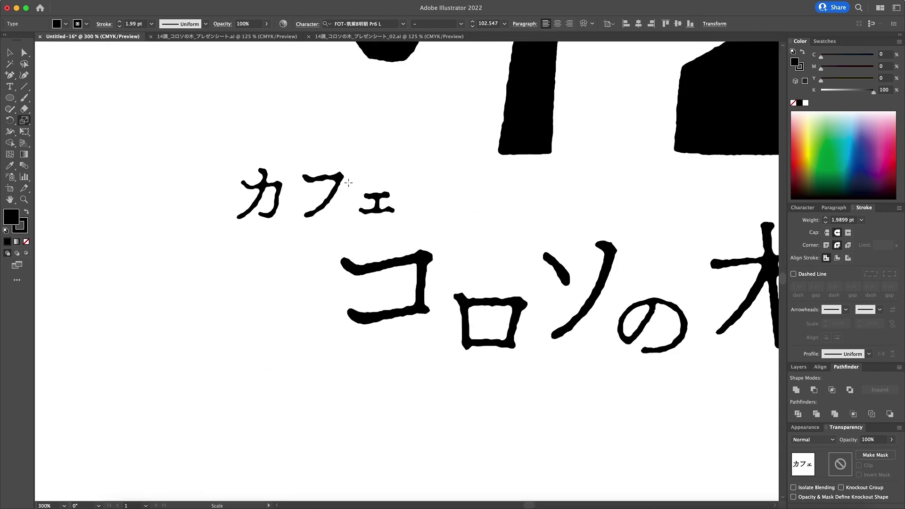
pyautogui.keyDown('alt'); pyautogui.keyDown('super'); pyautogui.click(438, 270); pyautogui.keyUp('super'); pyautogui.keyUp('alt')
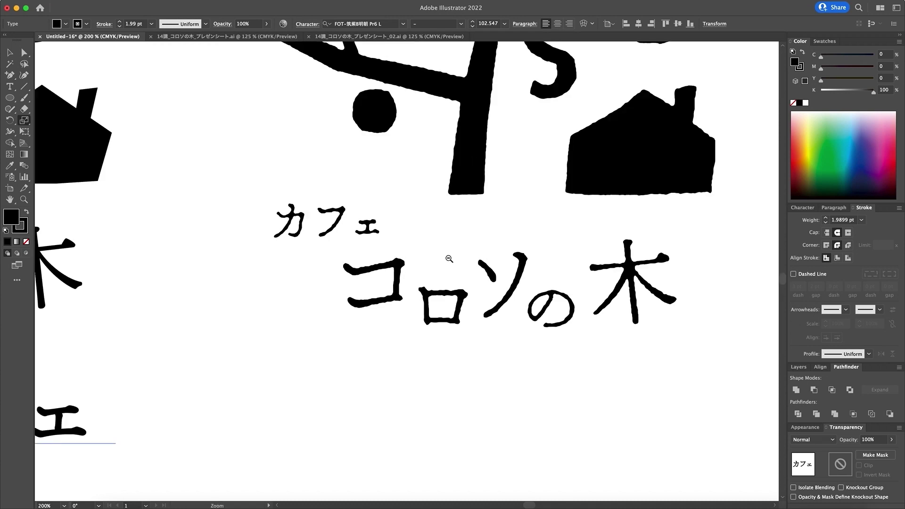
pyautogui.keyDown('alt'); pyautogui.keyDown('super'); pyautogui.click(411, 256); pyautogui.keyUp('super'); pyautogui.keyUp('alt')
pyautogui.keyDown('alt'); pyautogui.keyDown('super'); pyautogui.click(409, 267); pyautogui.keyUp('super'); pyautogui.keyUp('alt')
pyautogui.keyDown('alt'); pyautogui.keyDown('super'); pyautogui.click(409, 267); pyautogui.keyUp('super'); pyautogui.keyUp('alt')
pyautogui.keyDown('alt'); pyautogui.keyDown('super'); pyautogui.click(409, 267); pyautogui.keyUp('super'); pyautogui.keyUp('alt')
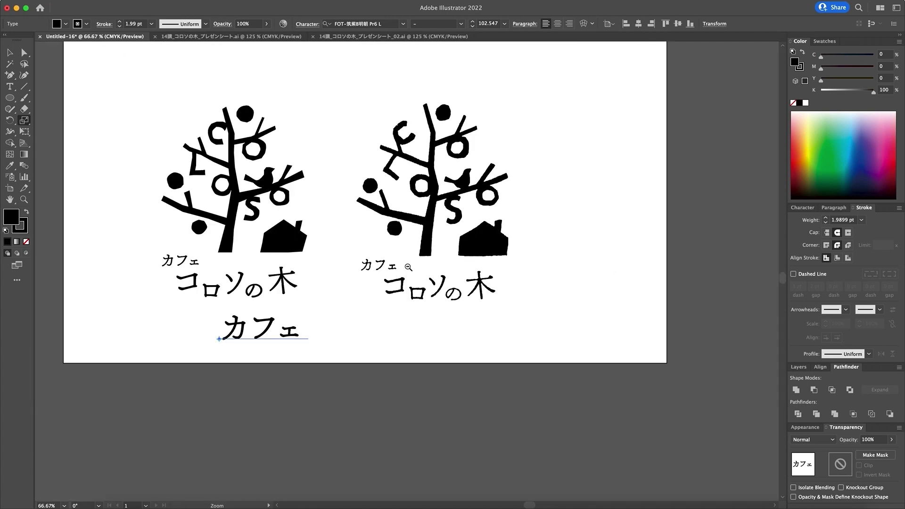
pyautogui.moveTo(411, 258); pyautogui.dragTo(497, 282)
pyautogui.press('v')
pyautogui.moveTo(365, 353); pyautogui.dragTo(300, 350)
pyautogui.press('s')
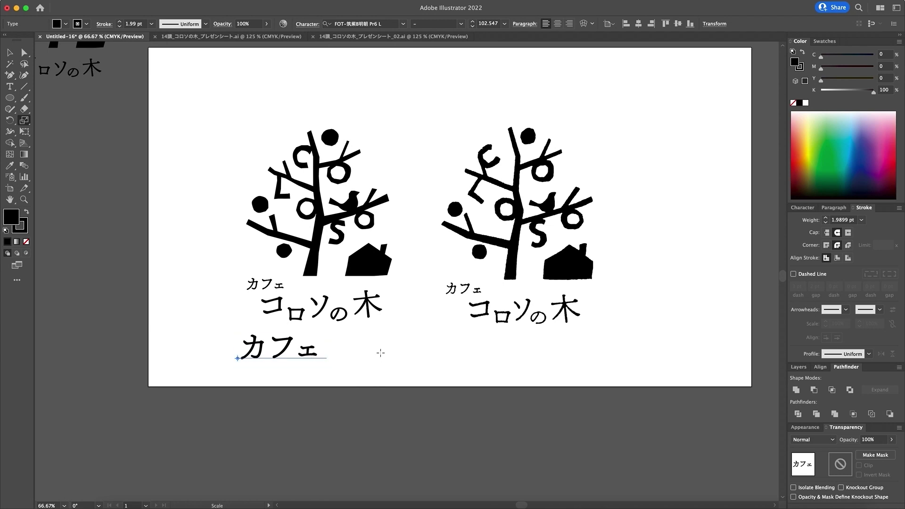
pyautogui.press('Delete')
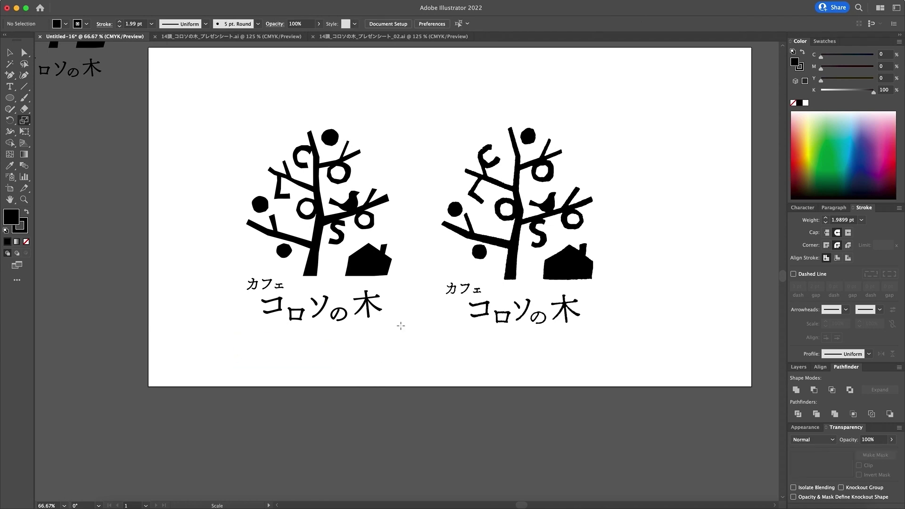
# Move the whole traced logo slightly farther from the untextured logo and deselect it
pyautogui.moveTo(474, 274); pyautogui.dragTo(436, 326)
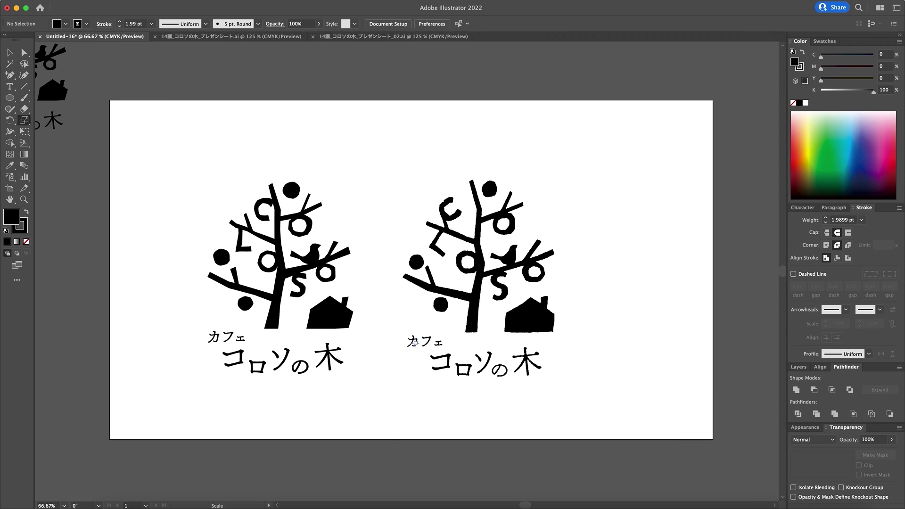
pyautogui.press('v')
pyautogui.moveTo(385, 157); pyautogui.dragTo(591, 375)
pyautogui.moveTo(529, 332)
pyautogui.mouseDown()
pyautogui.moveTo(542, 322)
pyautogui.moveTo(544, 331)
pyautogui.mouseUp()
pyautogui.click(619, 329)
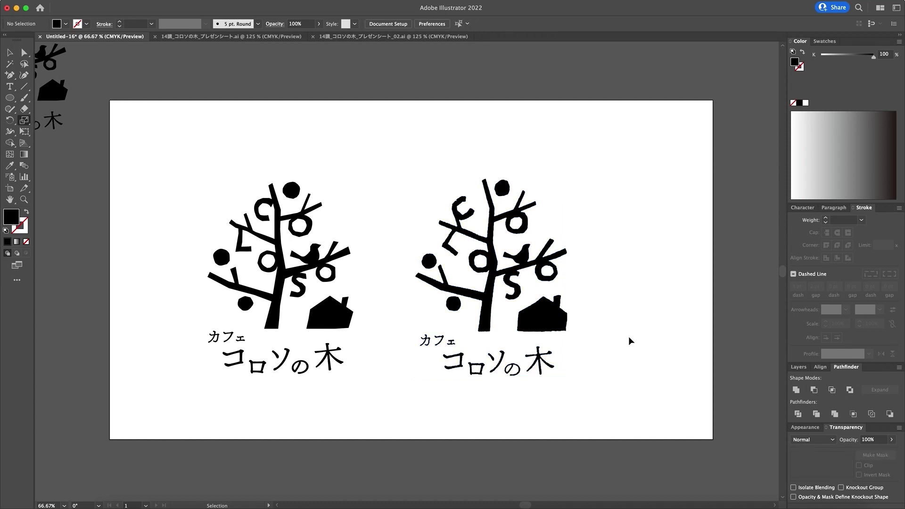
# Select the whole traced logo and switch its colour values from Grayscale to CMYK
pyautogui.press('s')
pyautogui.press('v')
pyautogui.moveTo(404, 159); pyautogui.dragTo(622, 422)
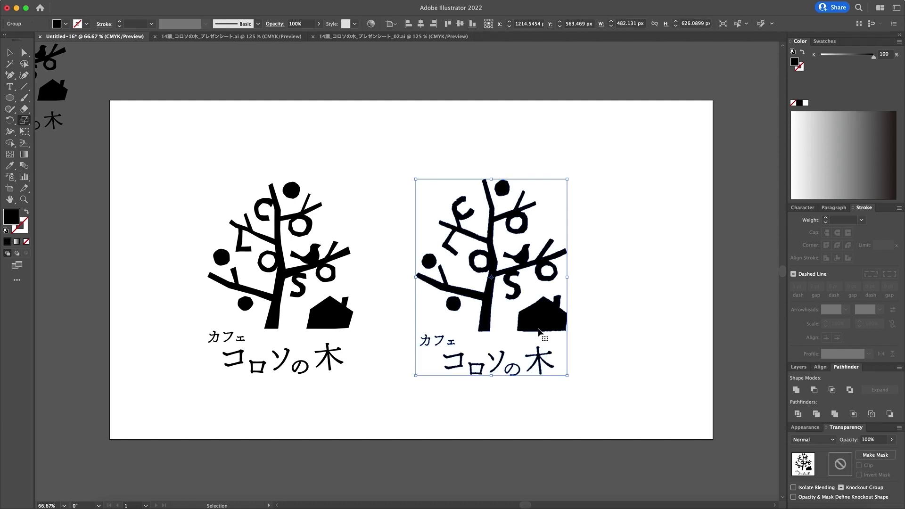
pyautogui.press('s')
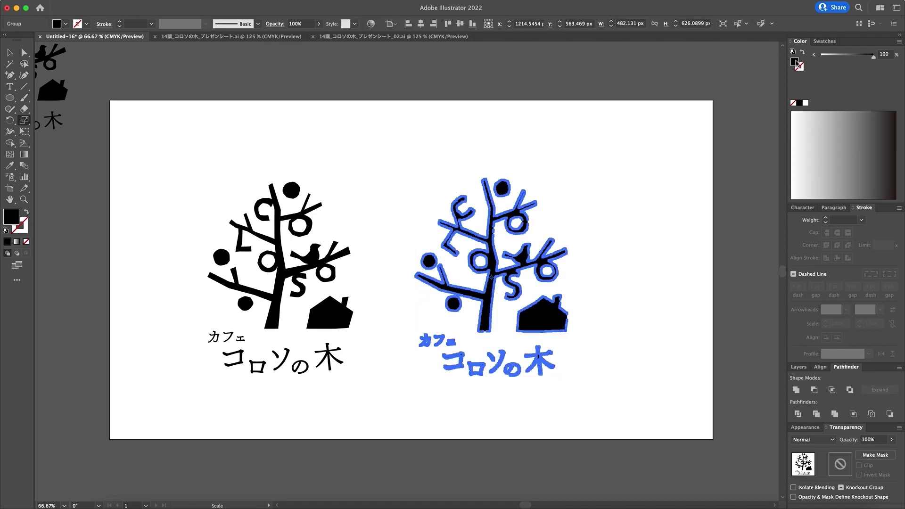
pyautogui.click(899, 41)
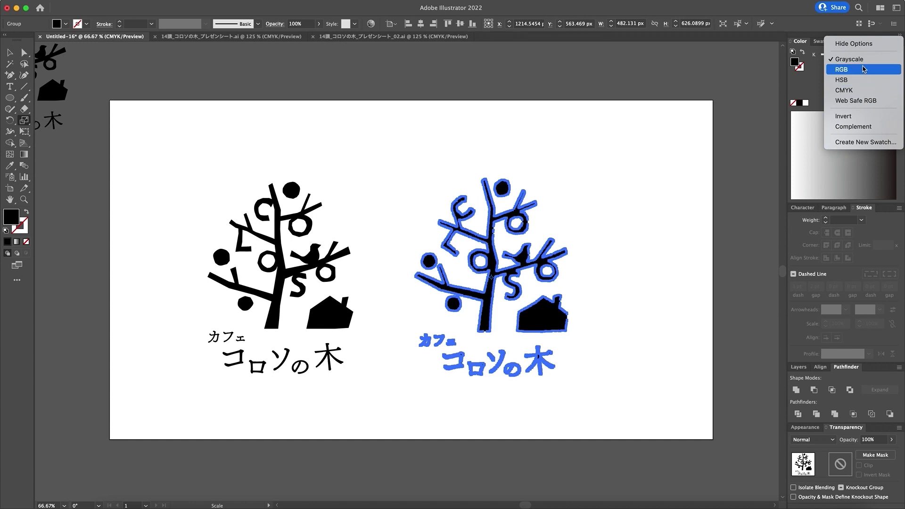
pyautogui.click(857, 91)
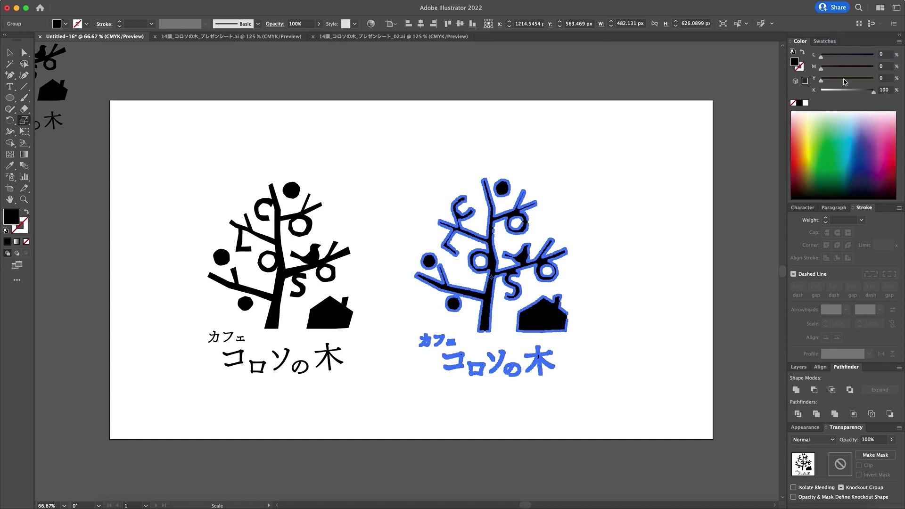
# Fill the traced logo with a dark brown of C 65, M 90, Y 100, K 50 and deselect it
pyautogui.moveTo(823, 81); pyautogui.dragTo(855, 69)
pyautogui.click(846, 57)
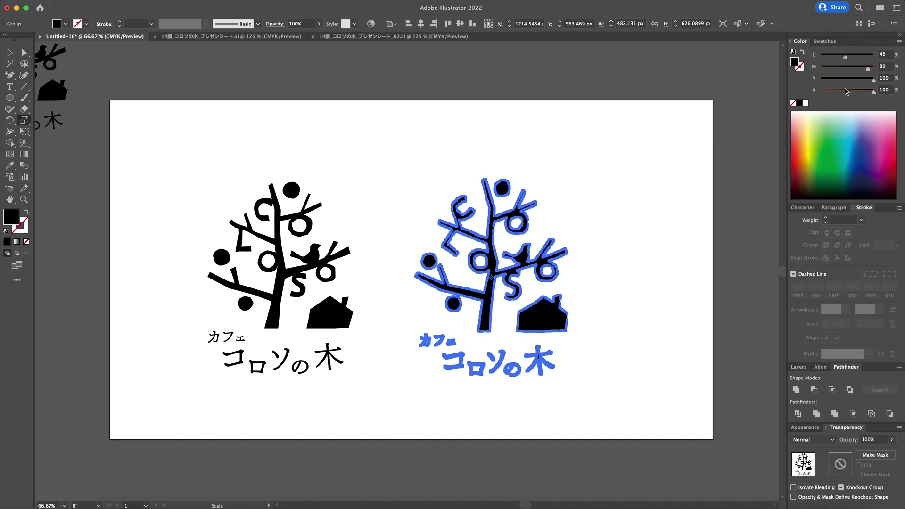
pyautogui.click(850, 92)
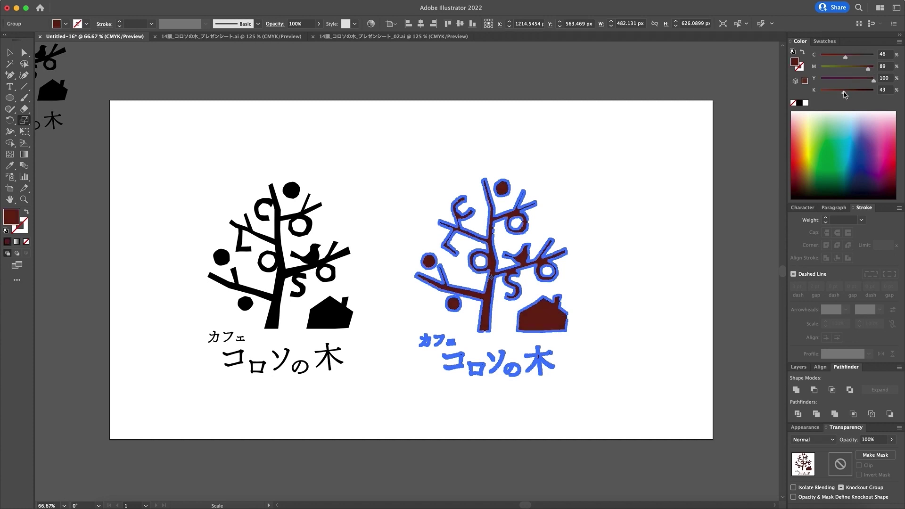
pyautogui.click(855, 56)
pyautogui.moveTo(872, 82); pyautogui.dragTo(870, 82)
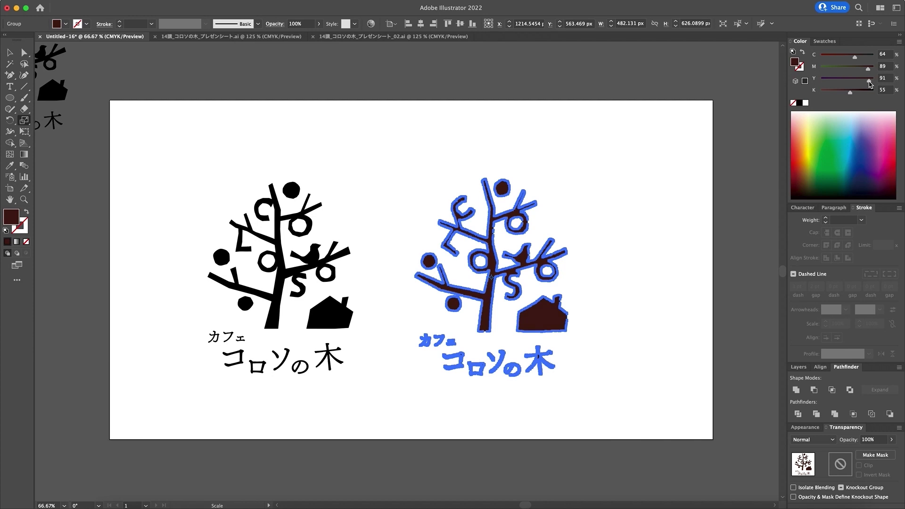
pyautogui.moveTo(870, 83); pyautogui.dragTo(875, 81)
pyautogui.click(707, 153)
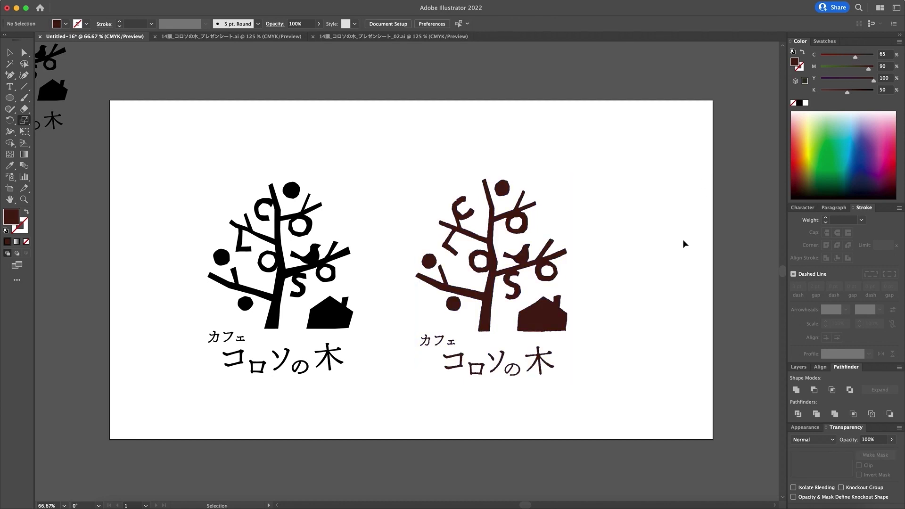
# Reduce the magenta of the traced logo's brown fill to 80% and deselect the artwork
pyautogui.moveTo(406, 154); pyautogui.dragTo(638, 437)
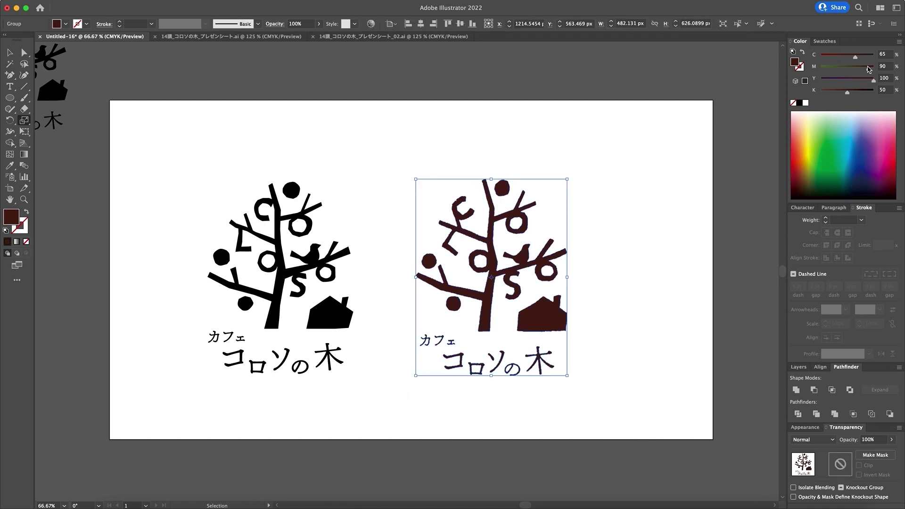
pyautogui.moveTo(869, 71); pyautogui.dragTo(864, 72)
pyautogui.click(671, 184)
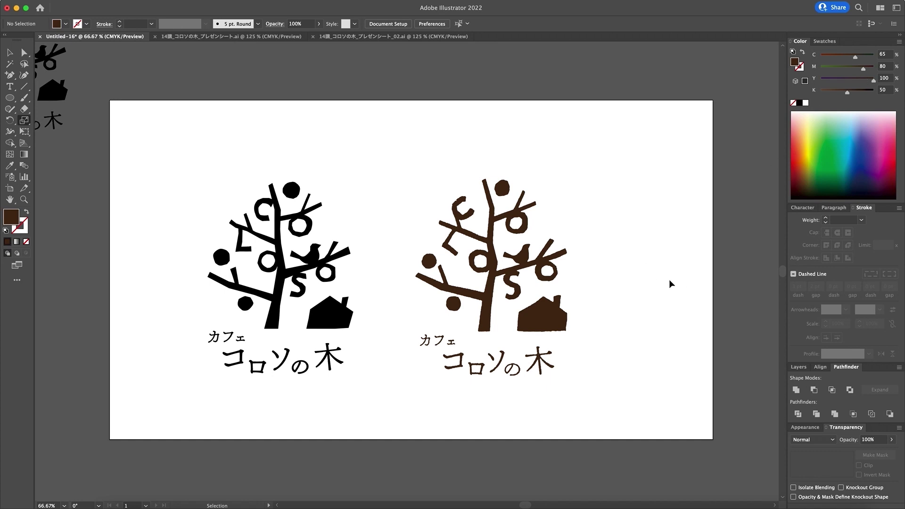
pyautogui.moveTo(400, 170); pyautogui.dragTo(611, 419)
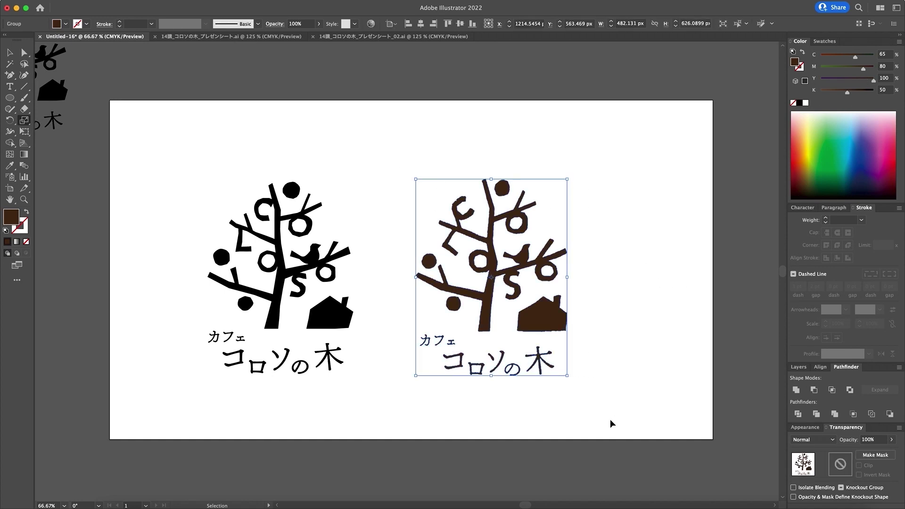
pyautogui.click(616, 417)
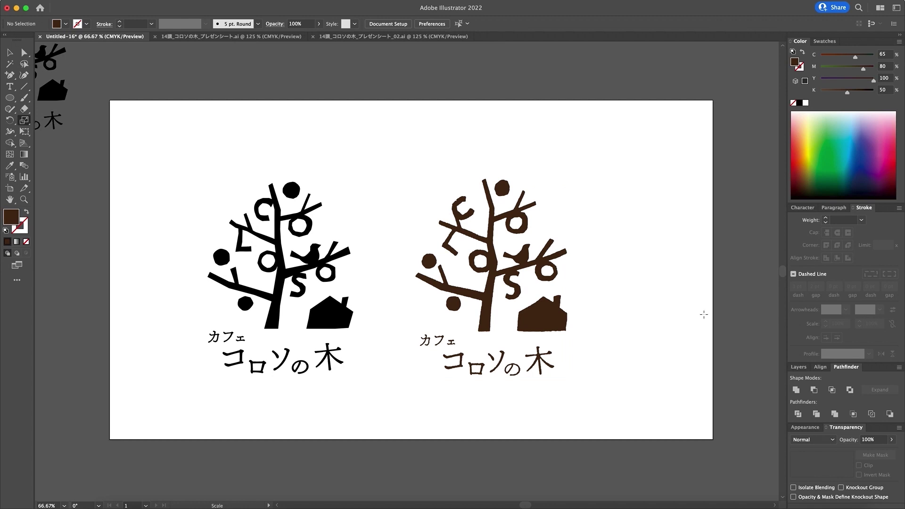